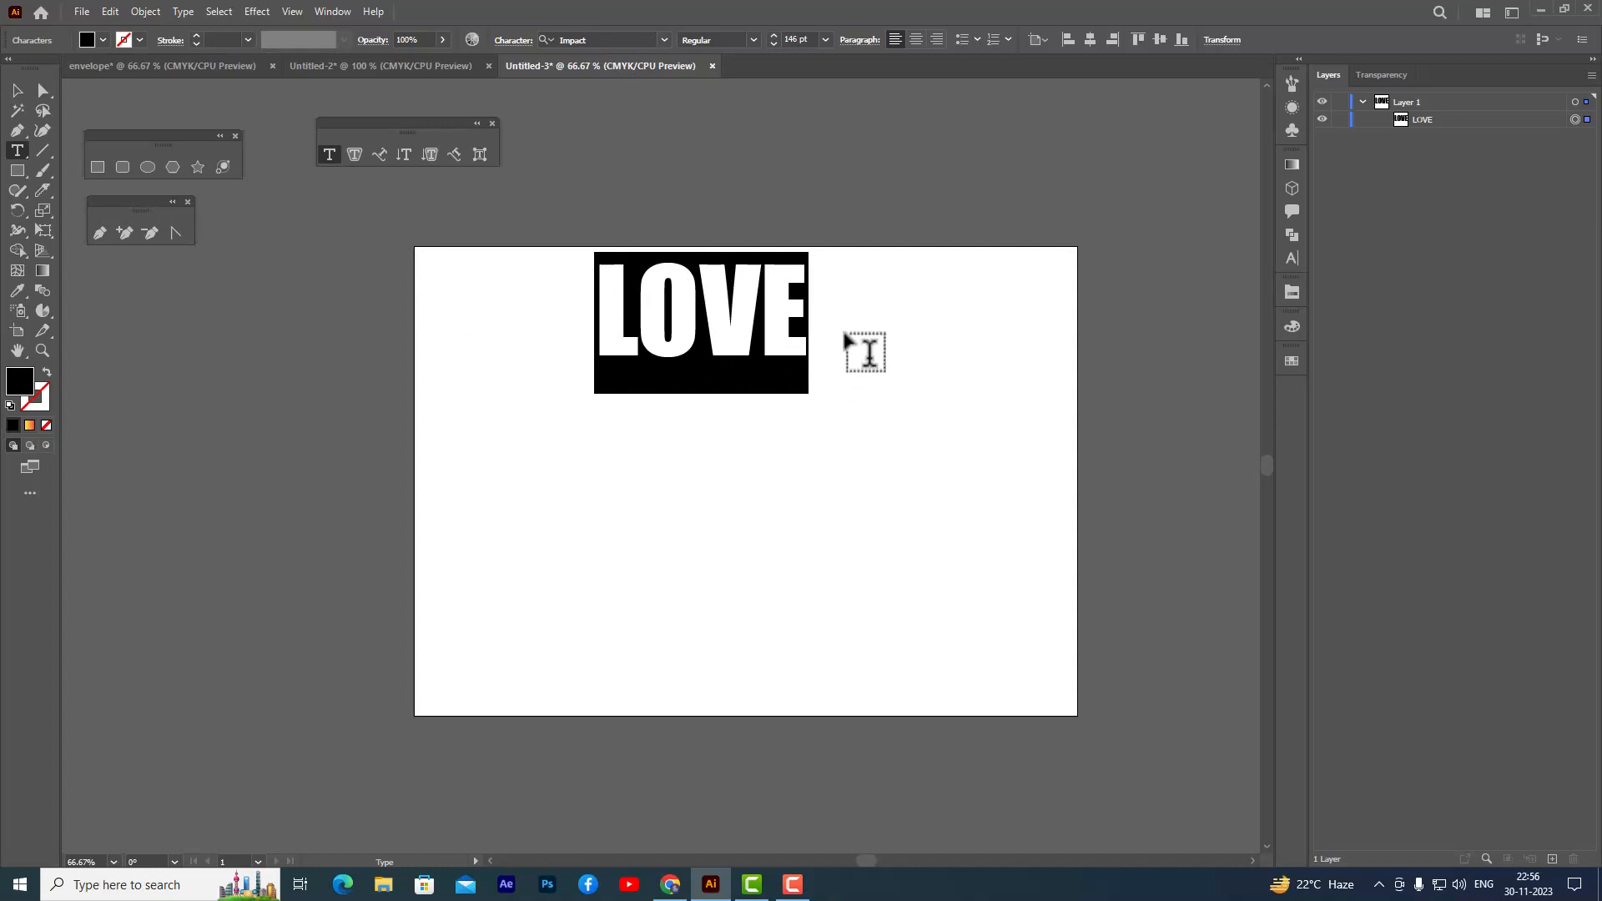
# Set the fill colour of the LOVE text to bright red, F70606
pyautogui.doubleClick(25, 386)
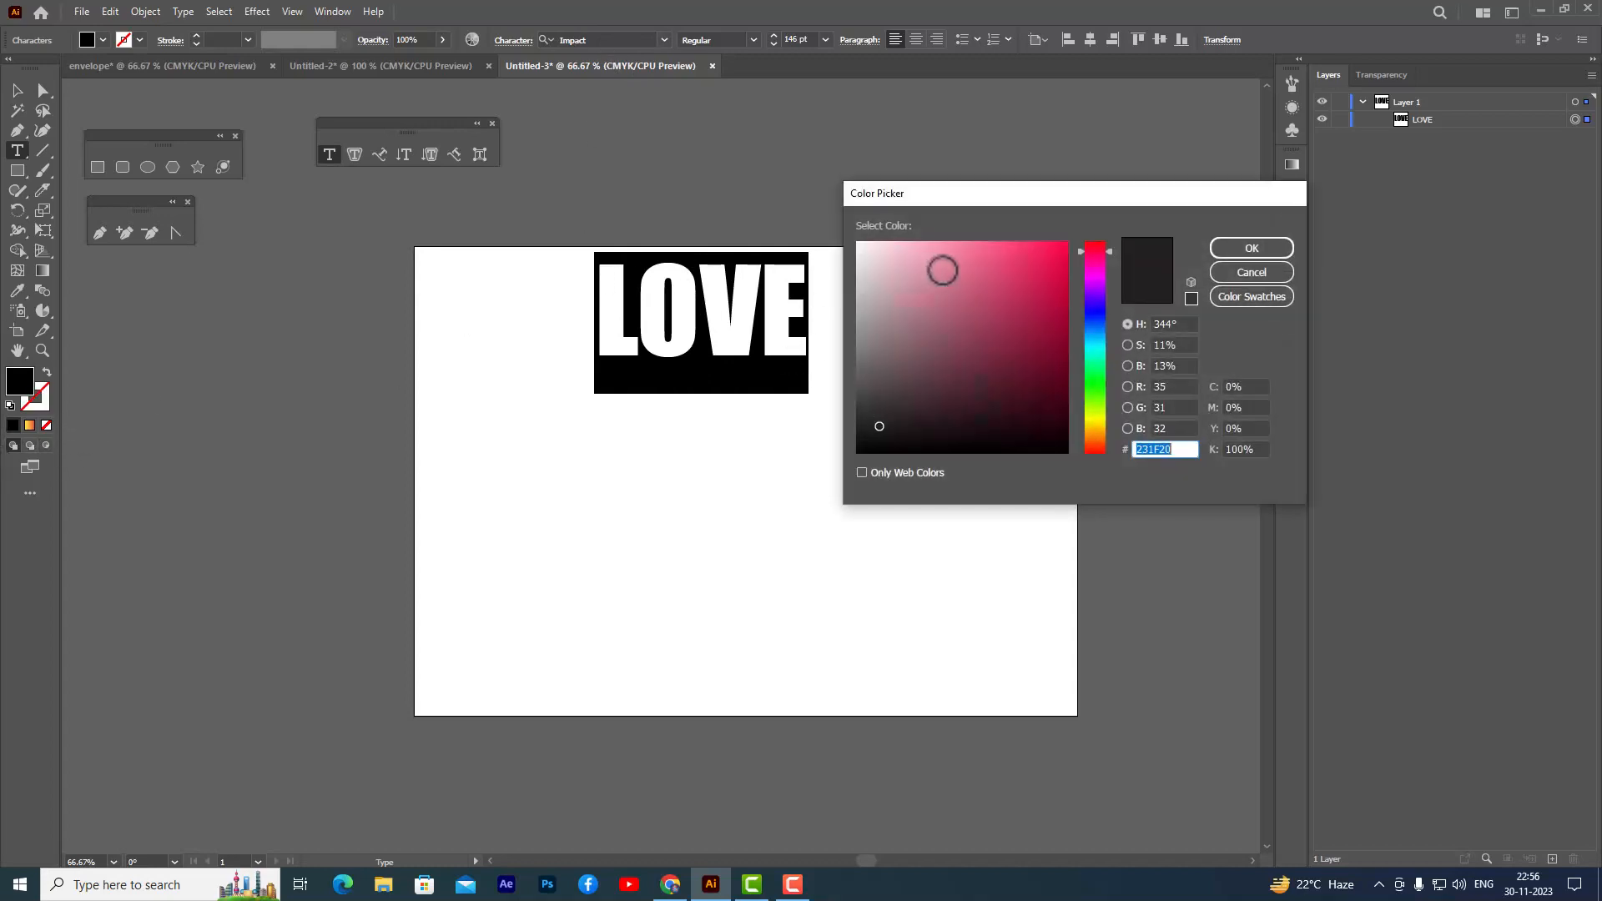
pyautogui.moveTo(1100, 251); pyautogui.dragTo(1076, 229)
pyautogui.click(1064, 247)
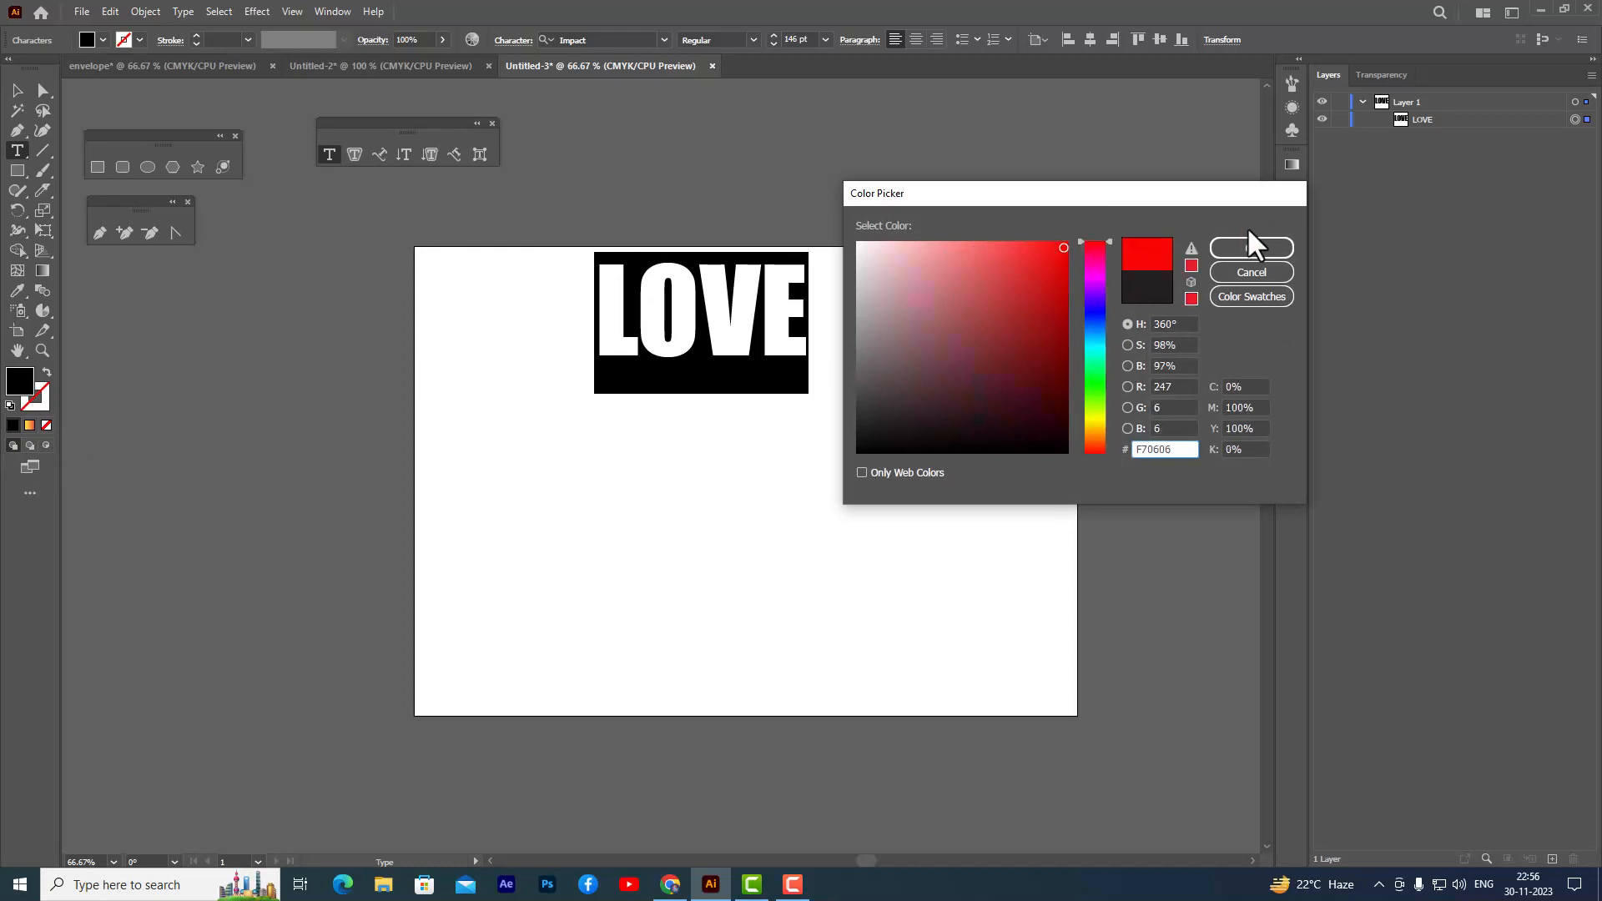
pyautogui.click(1251, 247)
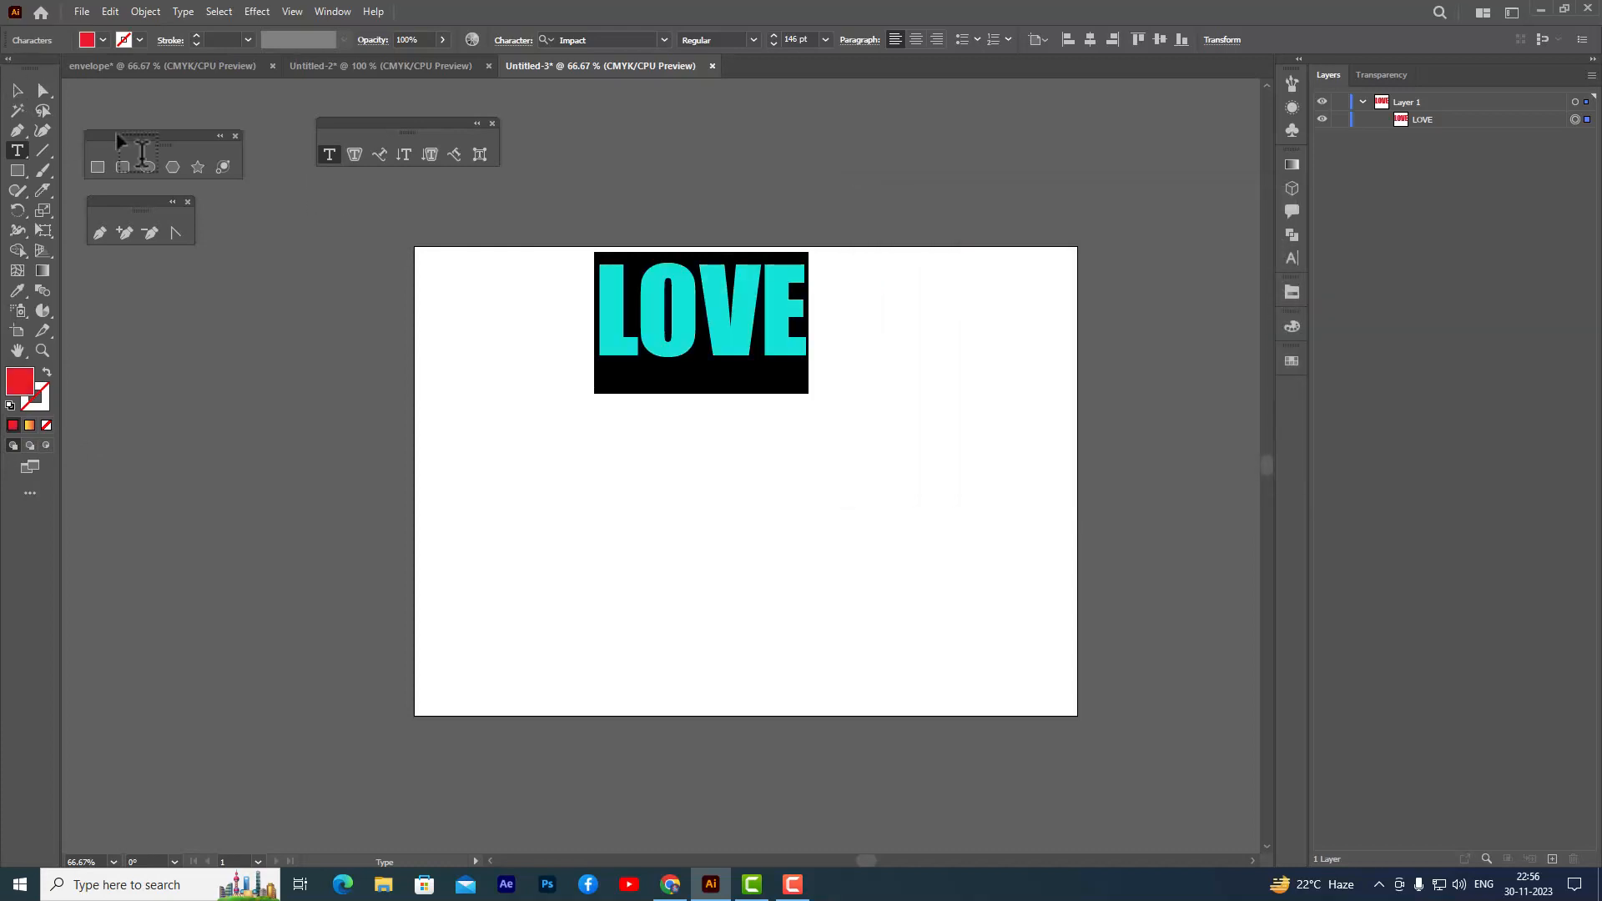
# Place LOVE at the artboard's upper left, duplicate it directly below, and change the copy's text to SERVE
pyautogui.click(17, 91)
pyautogui.moveTo(724, 324); pyautogui.dragTo(581, 492)
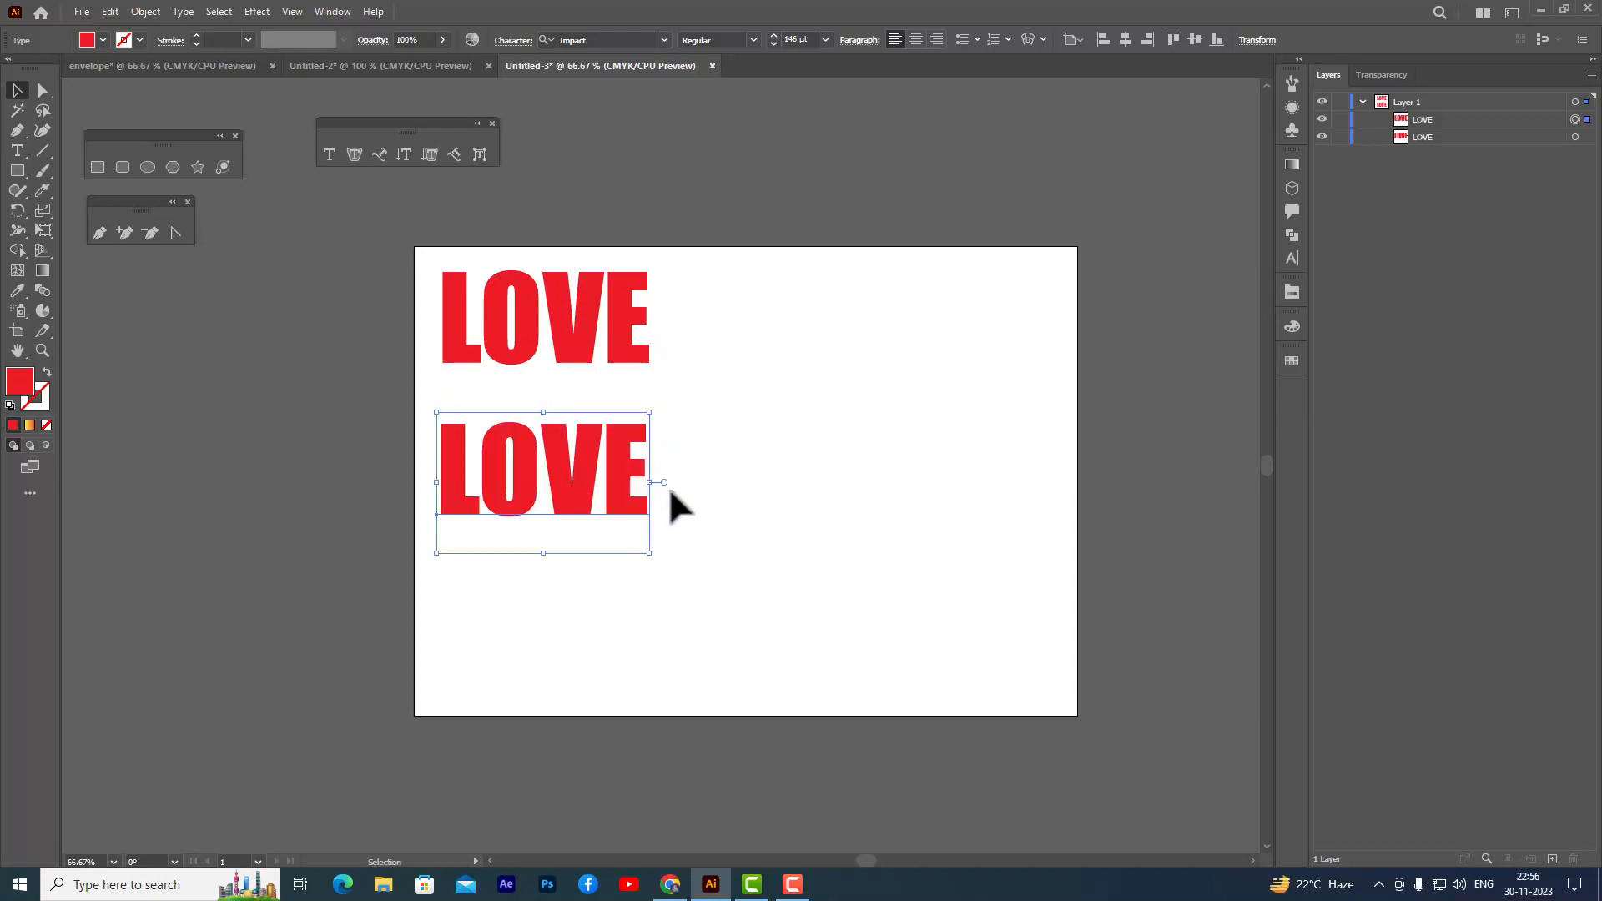
pyautogui.click(17, 151)
pyautogui.moveTo(637, 438); pyautogui.dragTo(443, 440)
pyautogui.press('BackSpace')
pyautogui.write('SERVE')
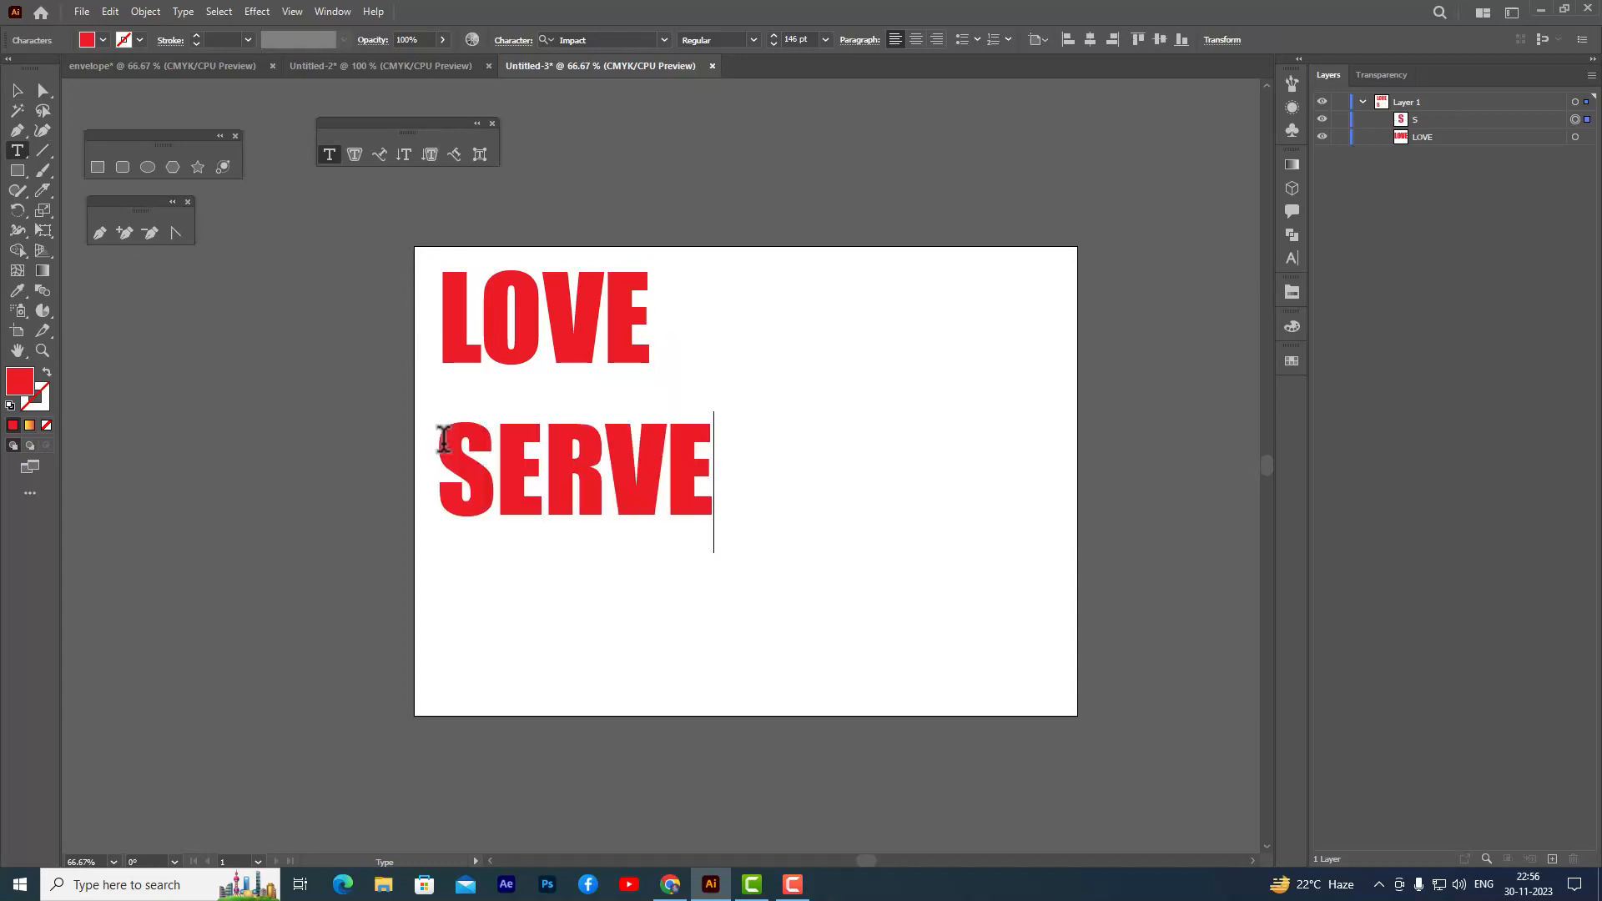
# Duplicate the SERVE text directly below it and change the copy's text to CARE
pyautogui.click(18, 90)
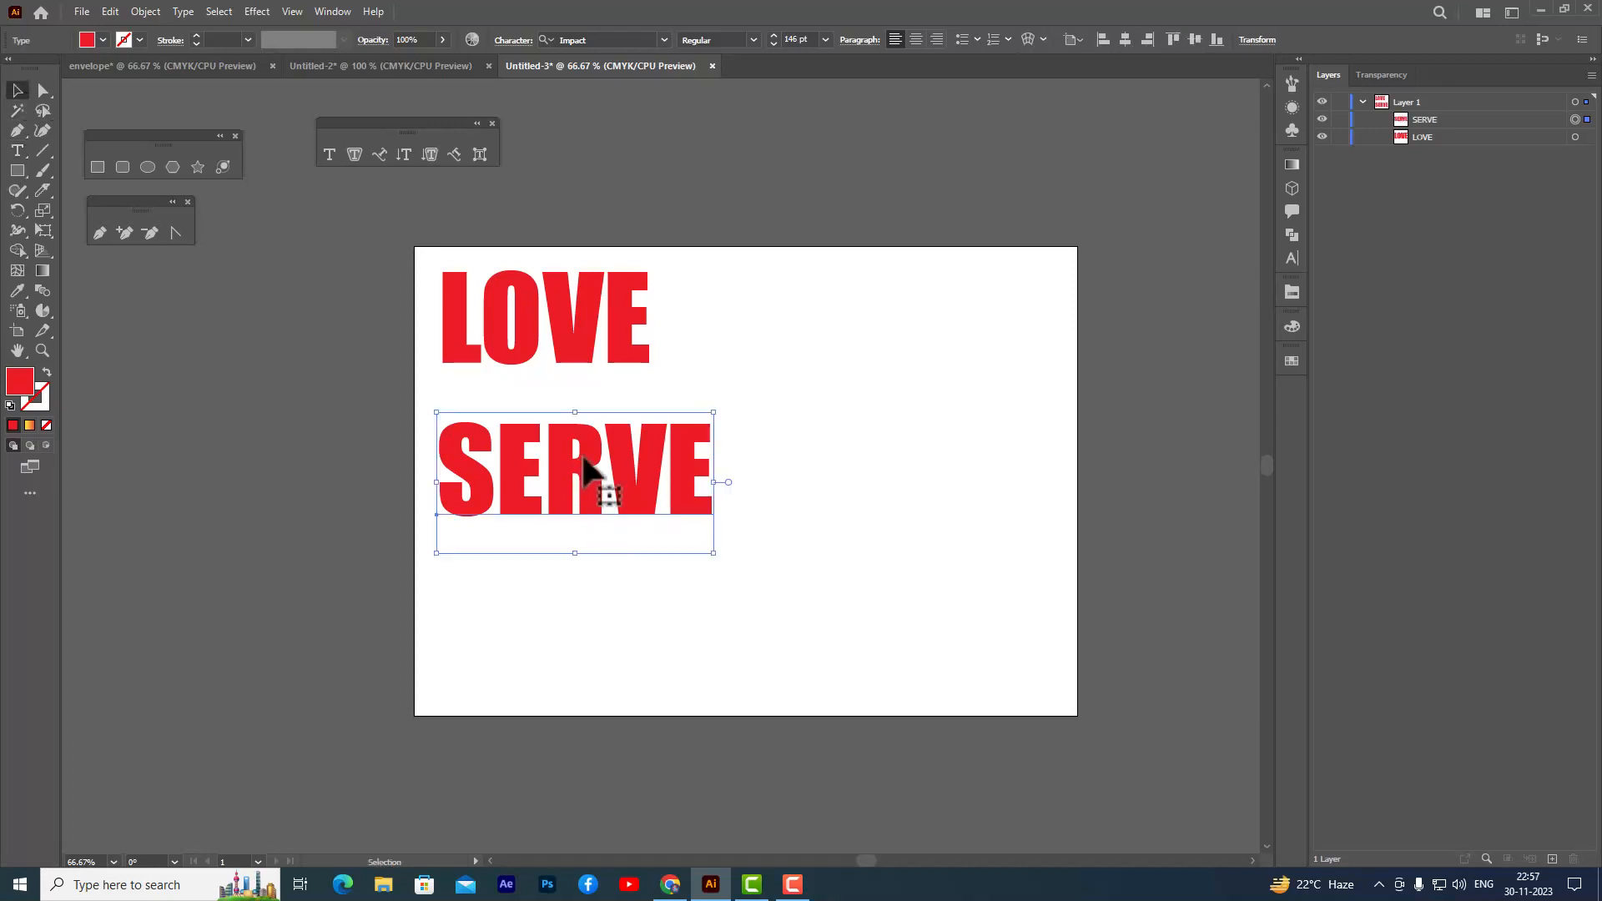
pyautogui.moveTo(584, 470); pyautogui.dragTo(575, 593)
pyautogui.click(20, 153)
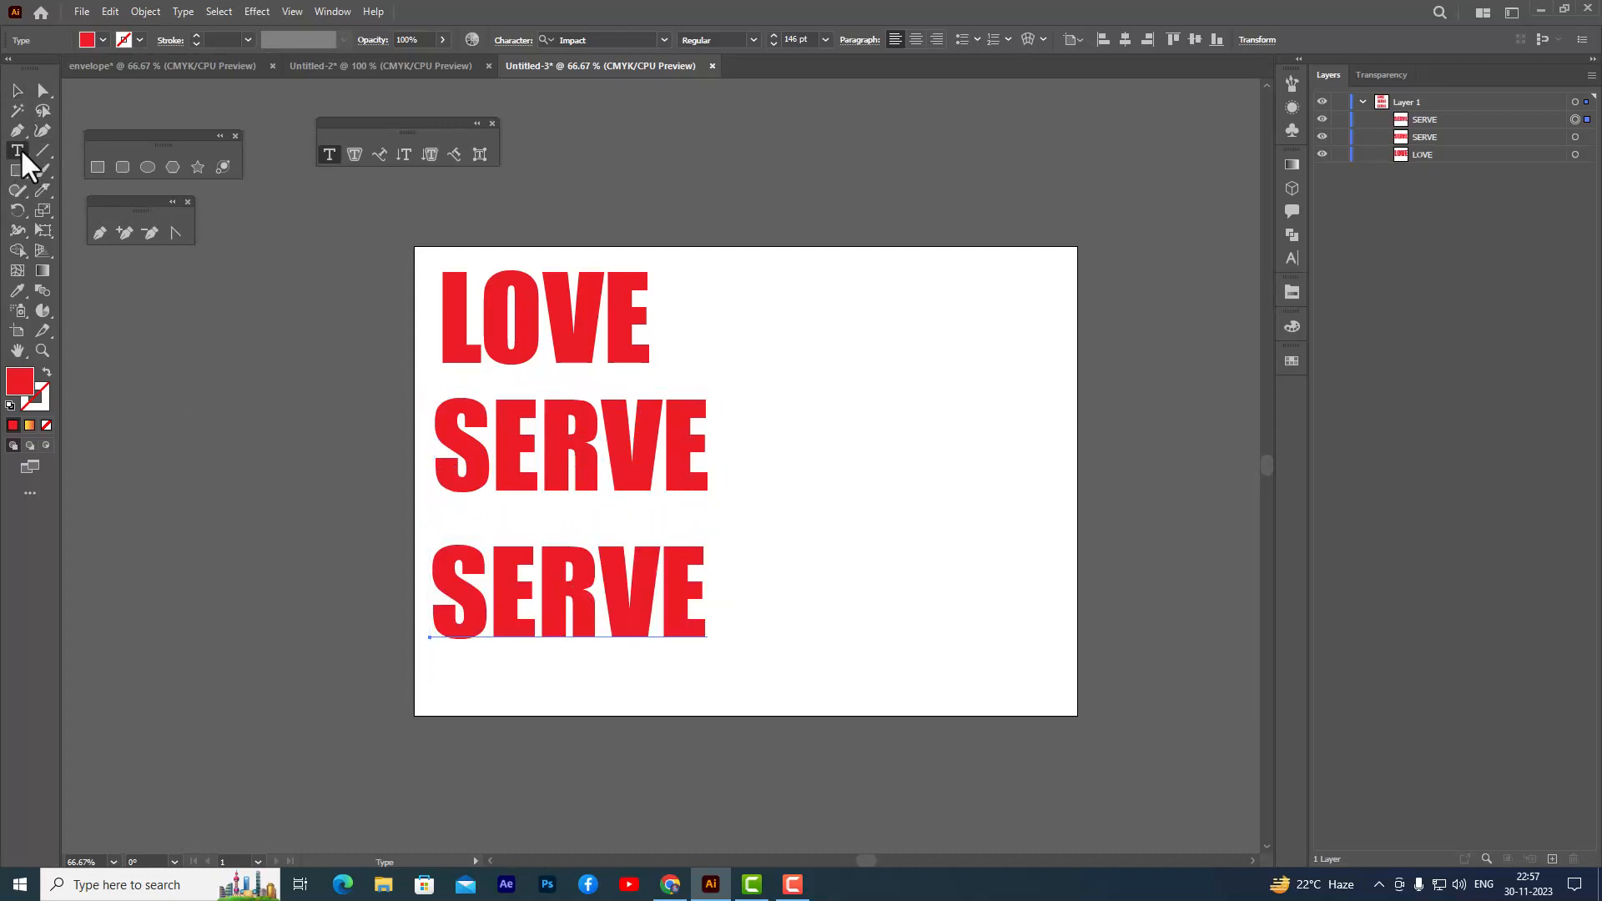
pyautogui.moveTo(702, 547); pyautogui.dragTo(424, 535)
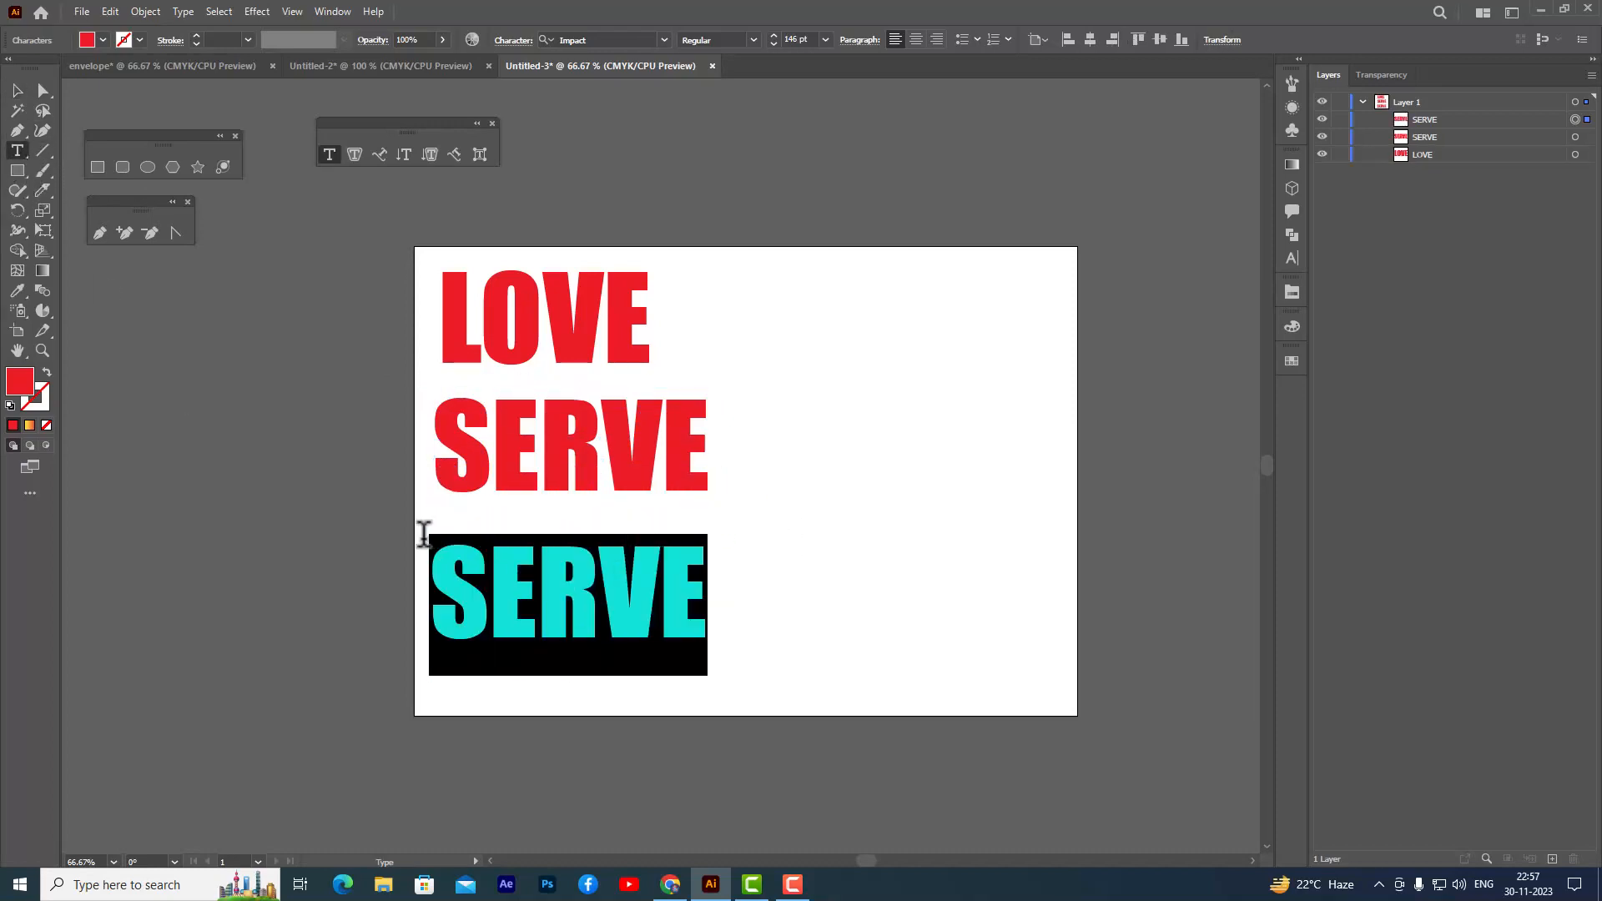
pyautogui.write('CARE')
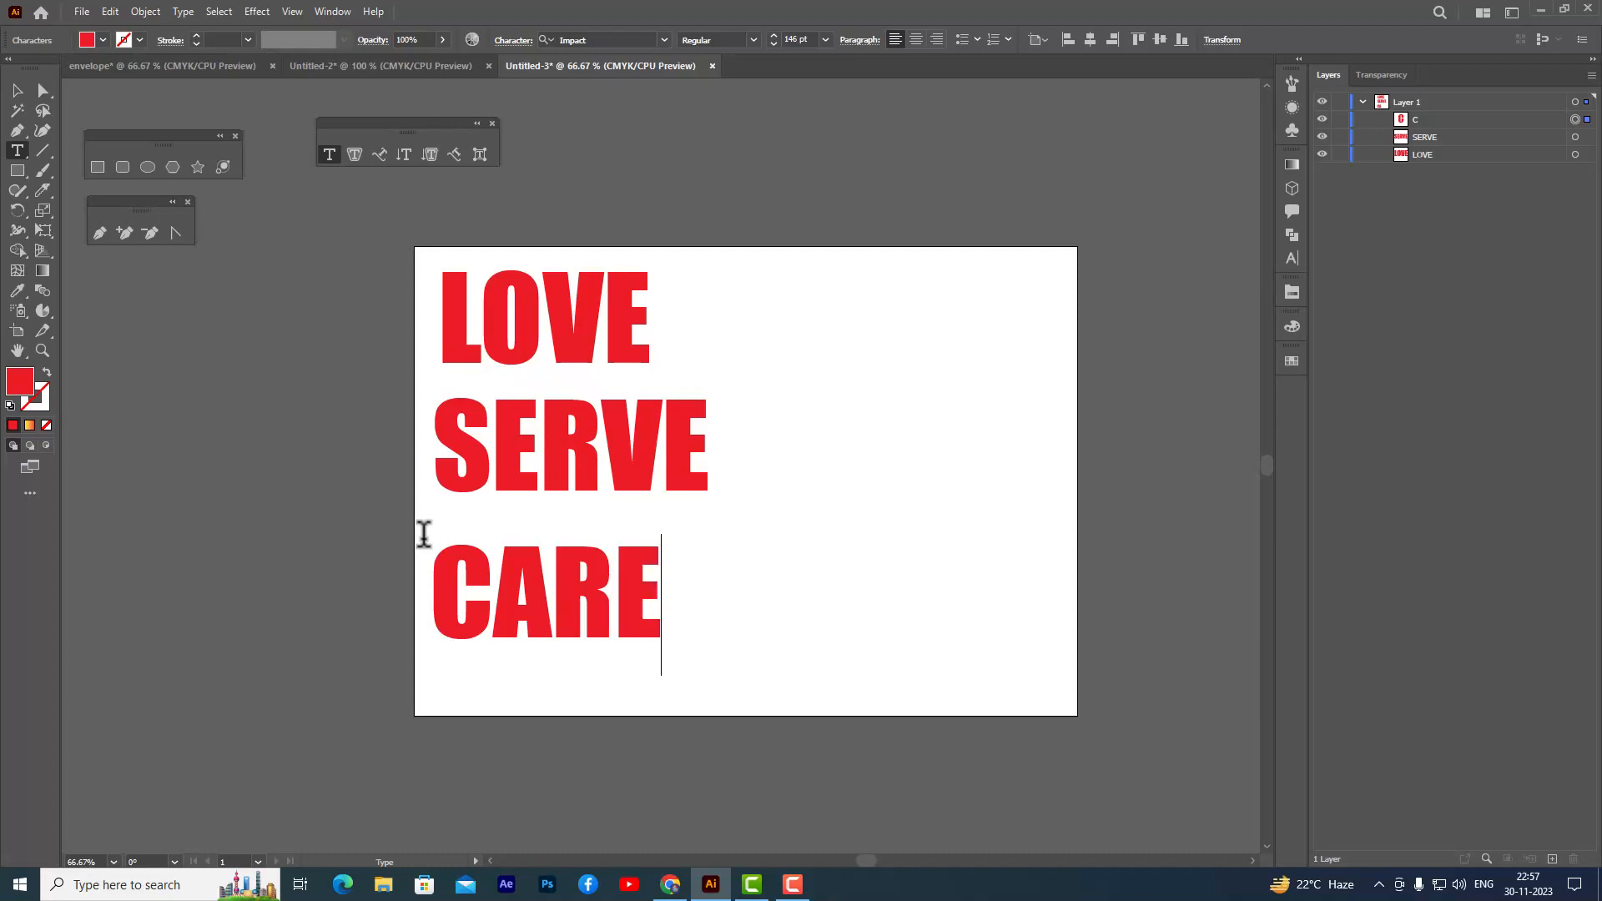
# Move all three words off the artboard, with LOVE and SERVE side by side above it and CARE to its left
pyautogui.click(17, 90)
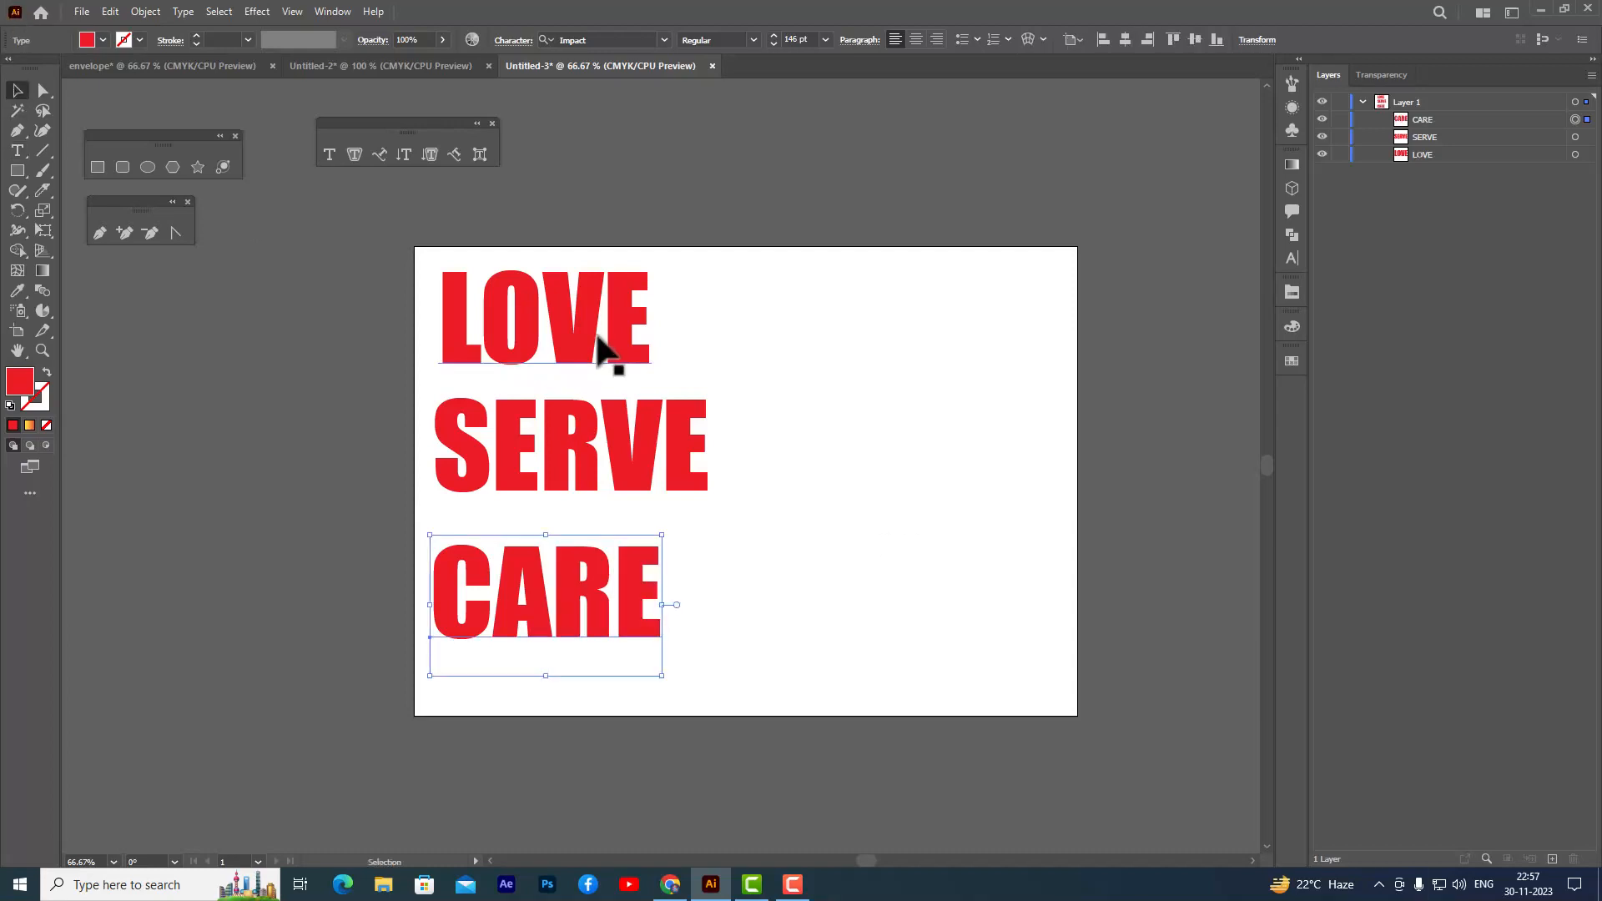
pyautogui.moveTo(618, 329); pyautogui.dragTo(688, 158)
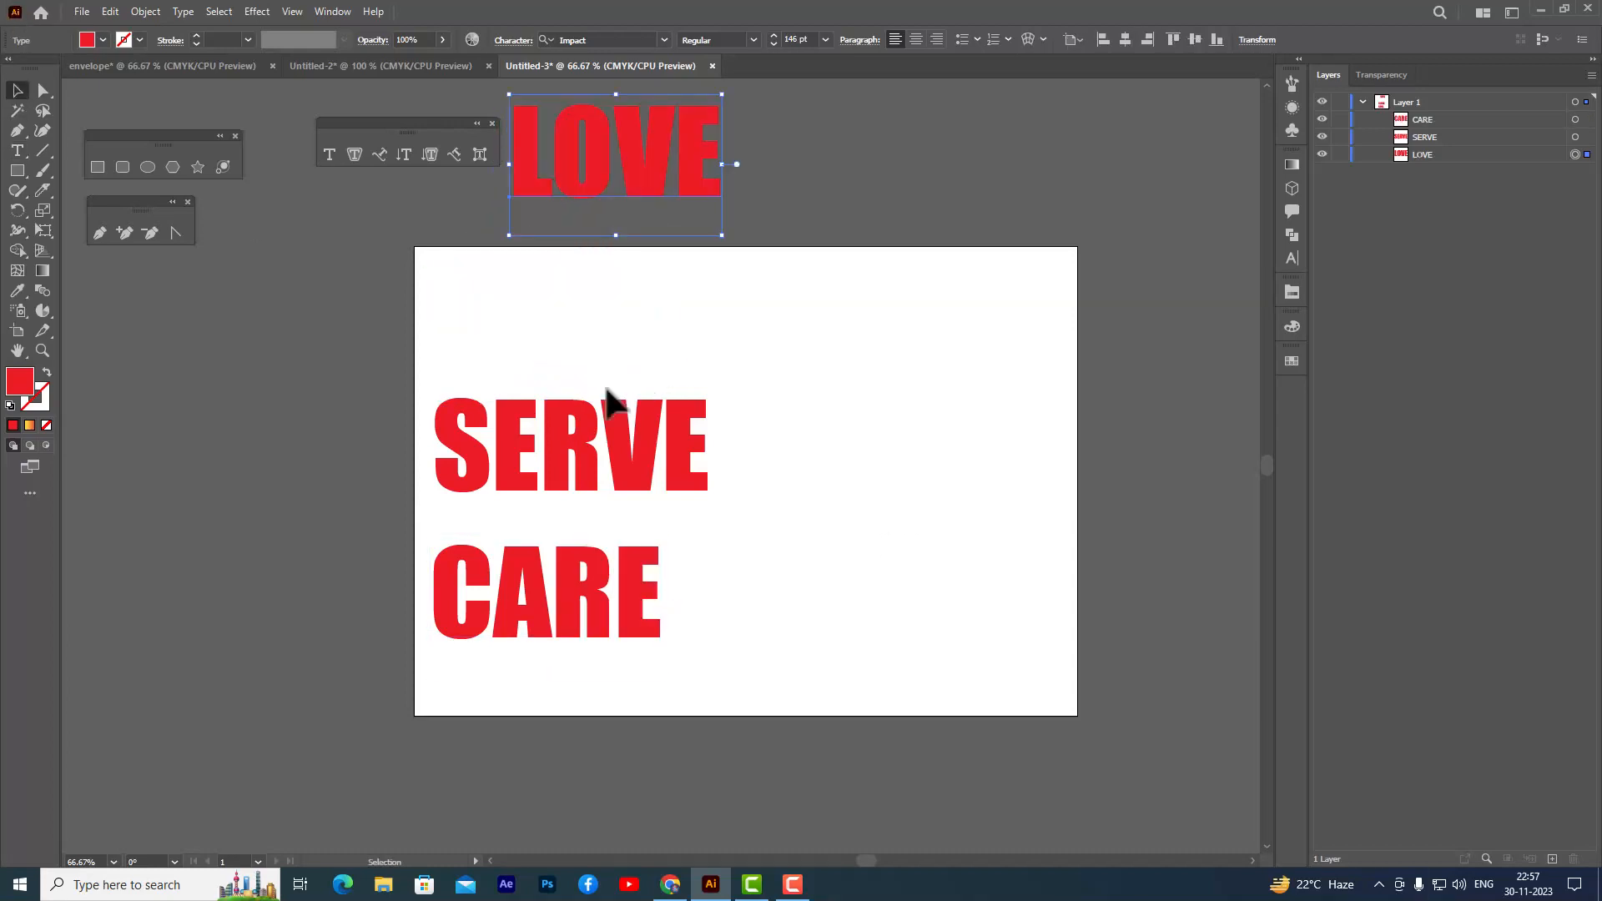
pyautogui.moveTo(609, 423); pyautogui.dragTo(922, 128)
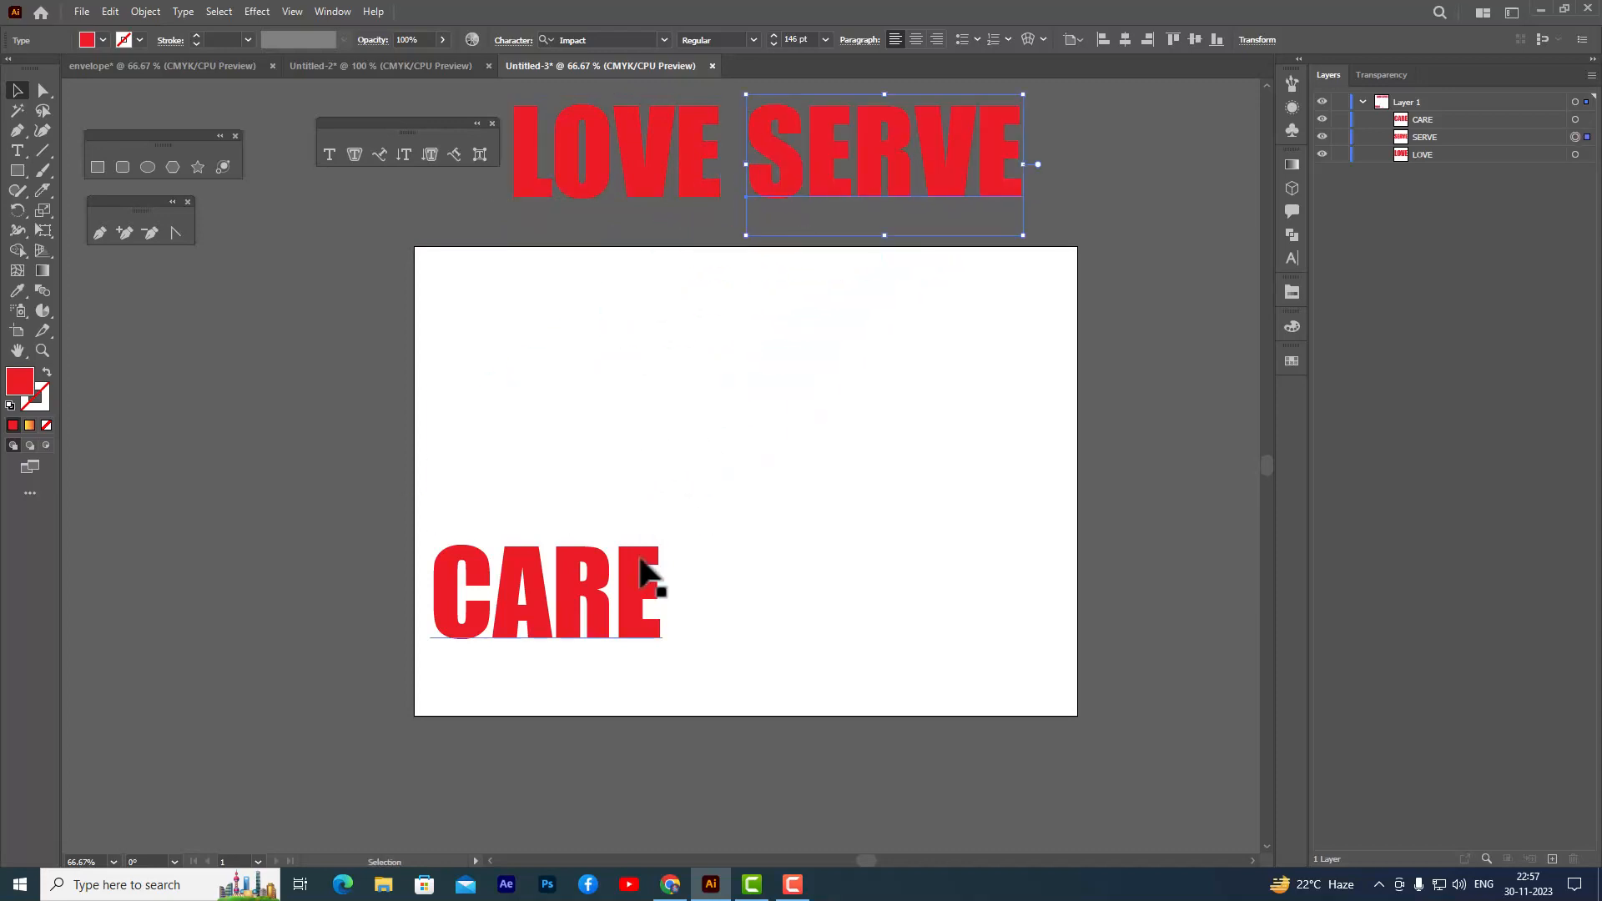
pyautogui.moveTo(637, 590); pyautogui.dragTo(333, 315)
pyautogui.click(839, 227)
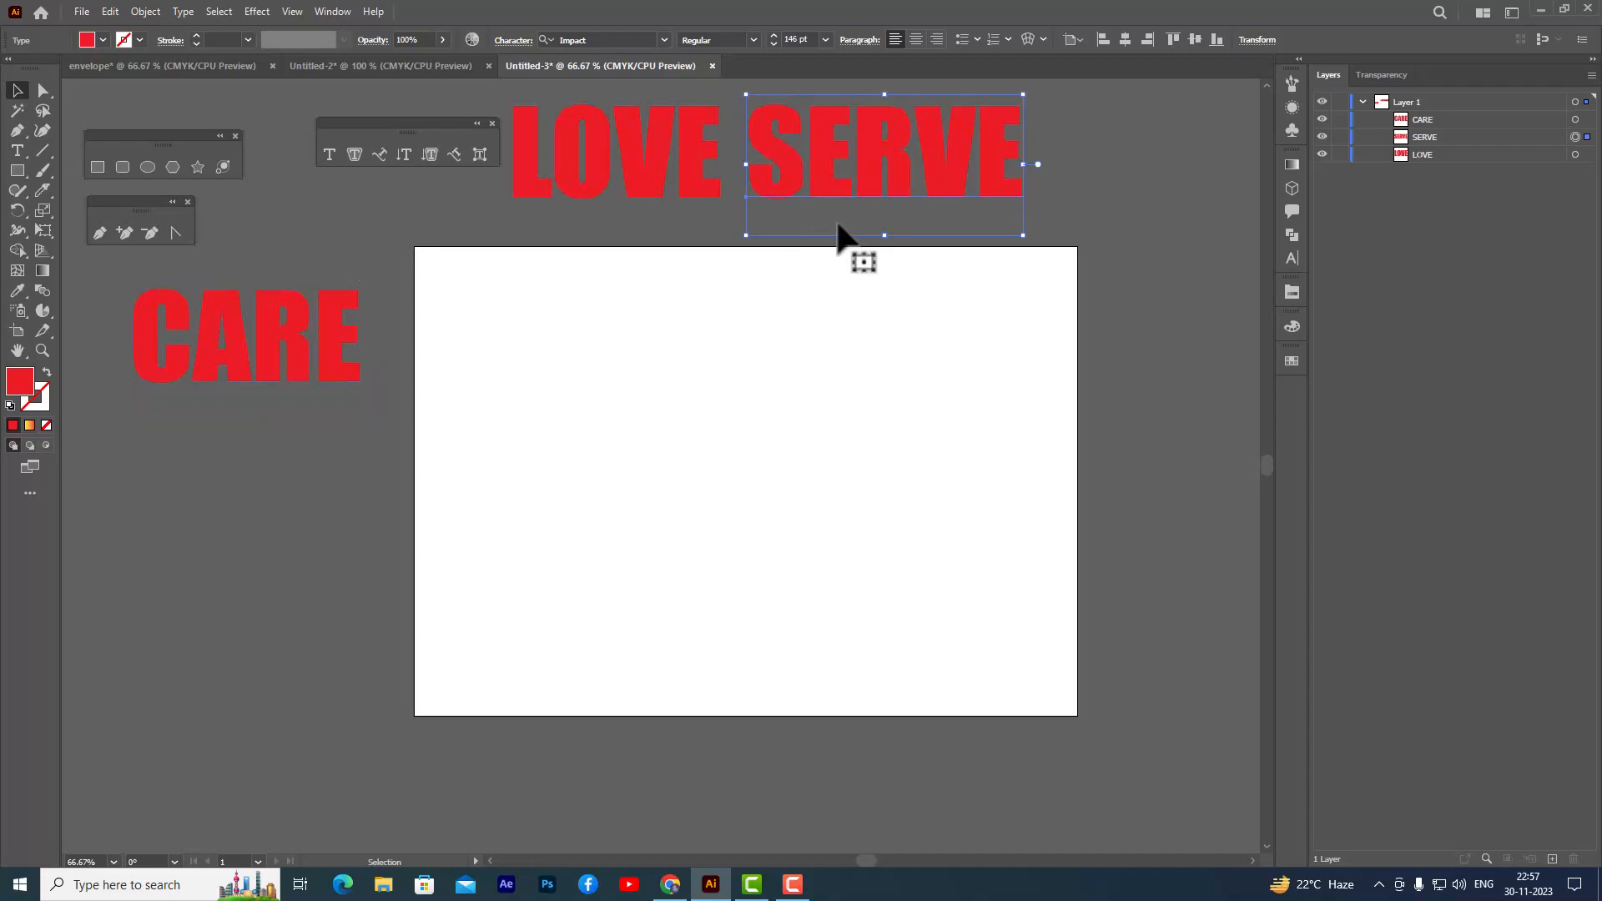
pyautogui.click(1121, 207)
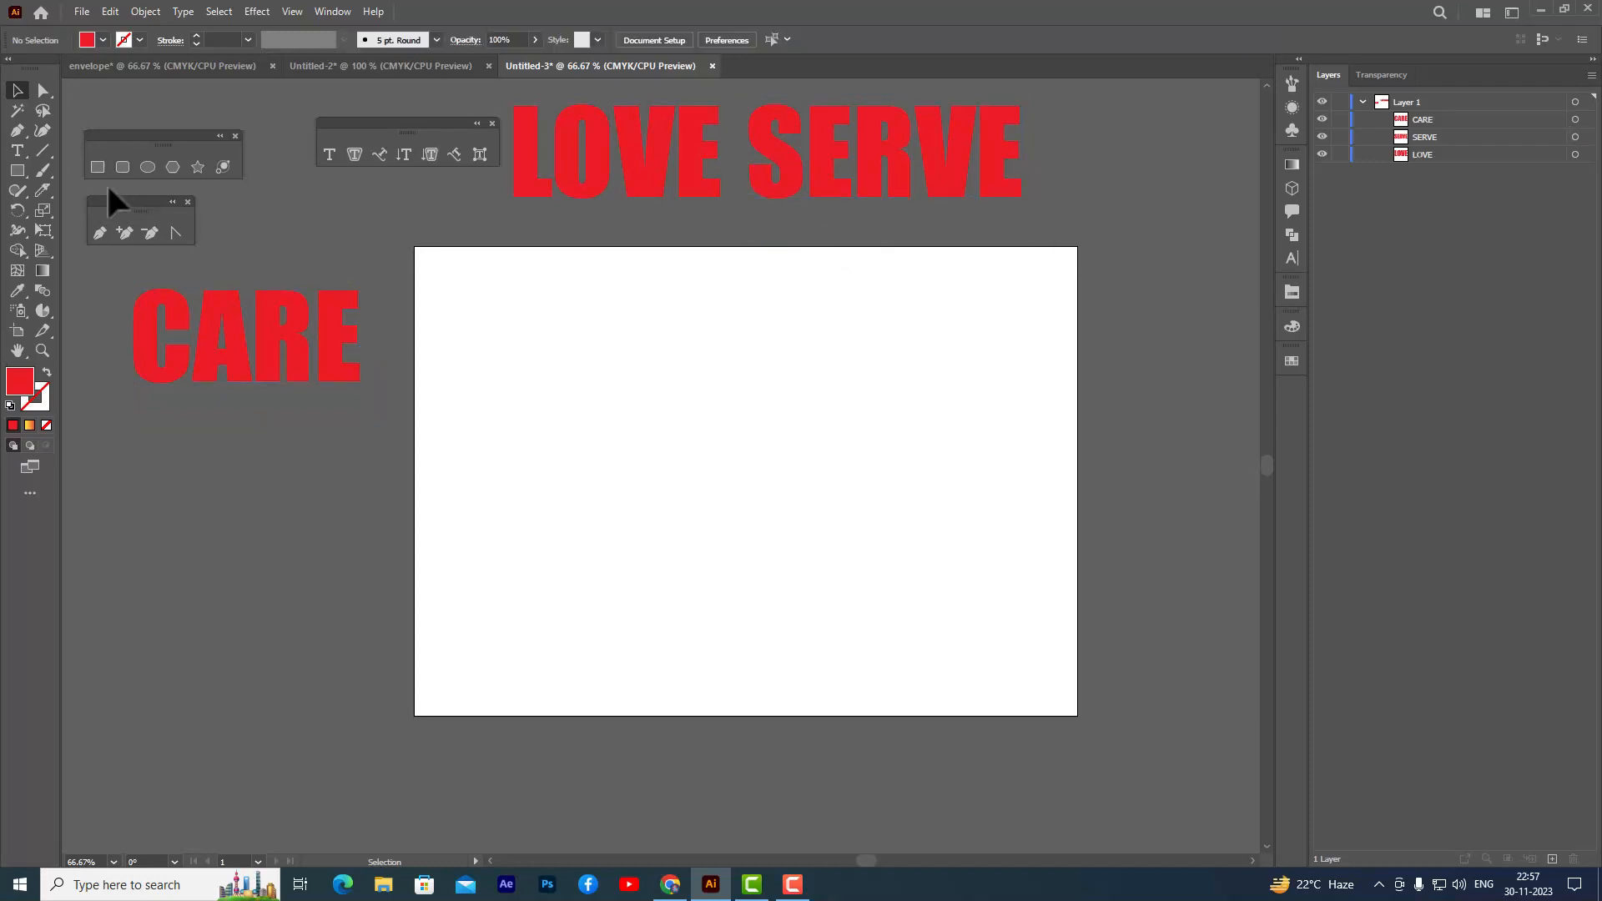
# Draw a closed red heart with the Pen tool in the middle of the artboard, starting and ending at its bottom tip
pyautogui.moveTo(109, 201); pyautogui.dragTo(147, 194)
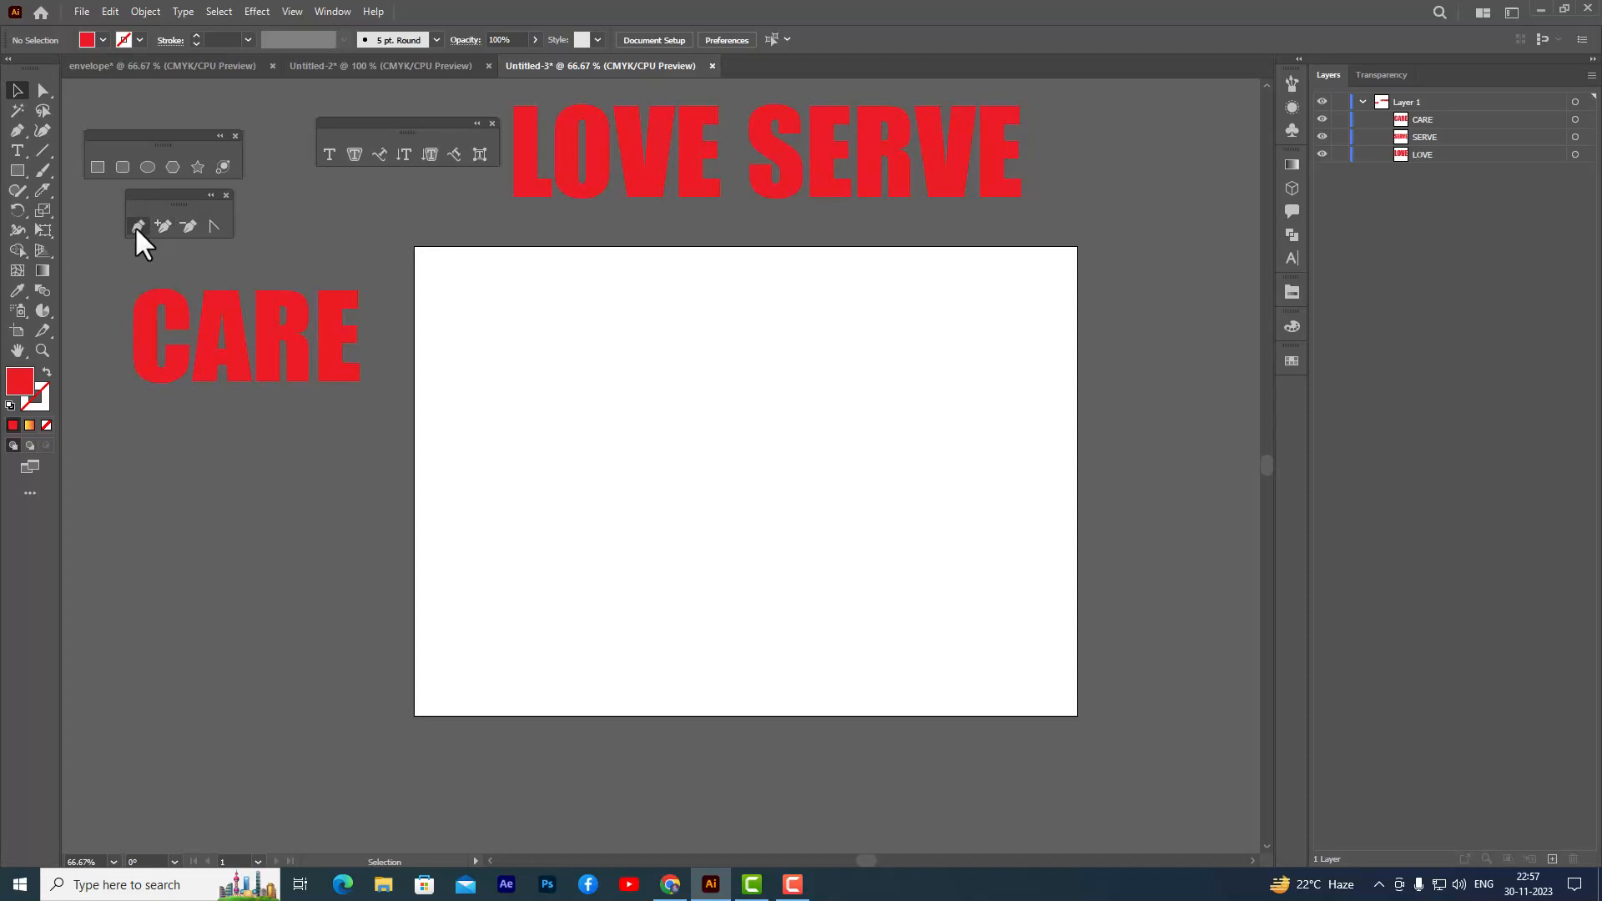
pyautogui.click(138, 227)
pyautogui.click(757, 670)
pyautogui.moveTo(559, 427); pyautogui.dragTo(607, 330)
pyautogui.moveTo(763, 423); pyautogui.dragTo(990, 452)
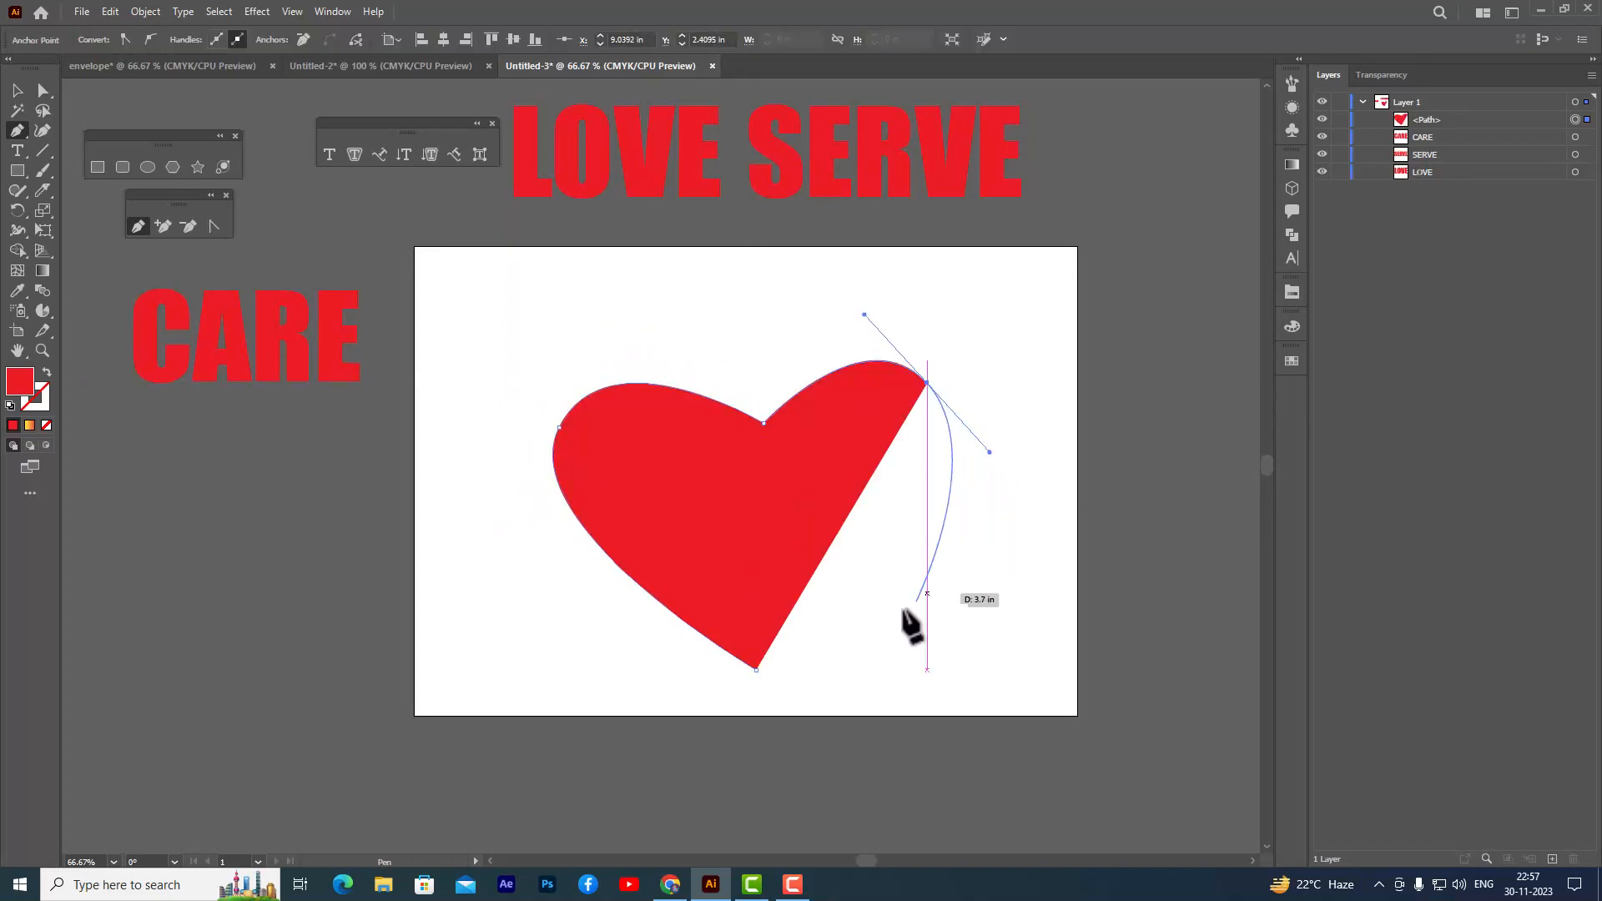
pyautogui.click(756, 670)
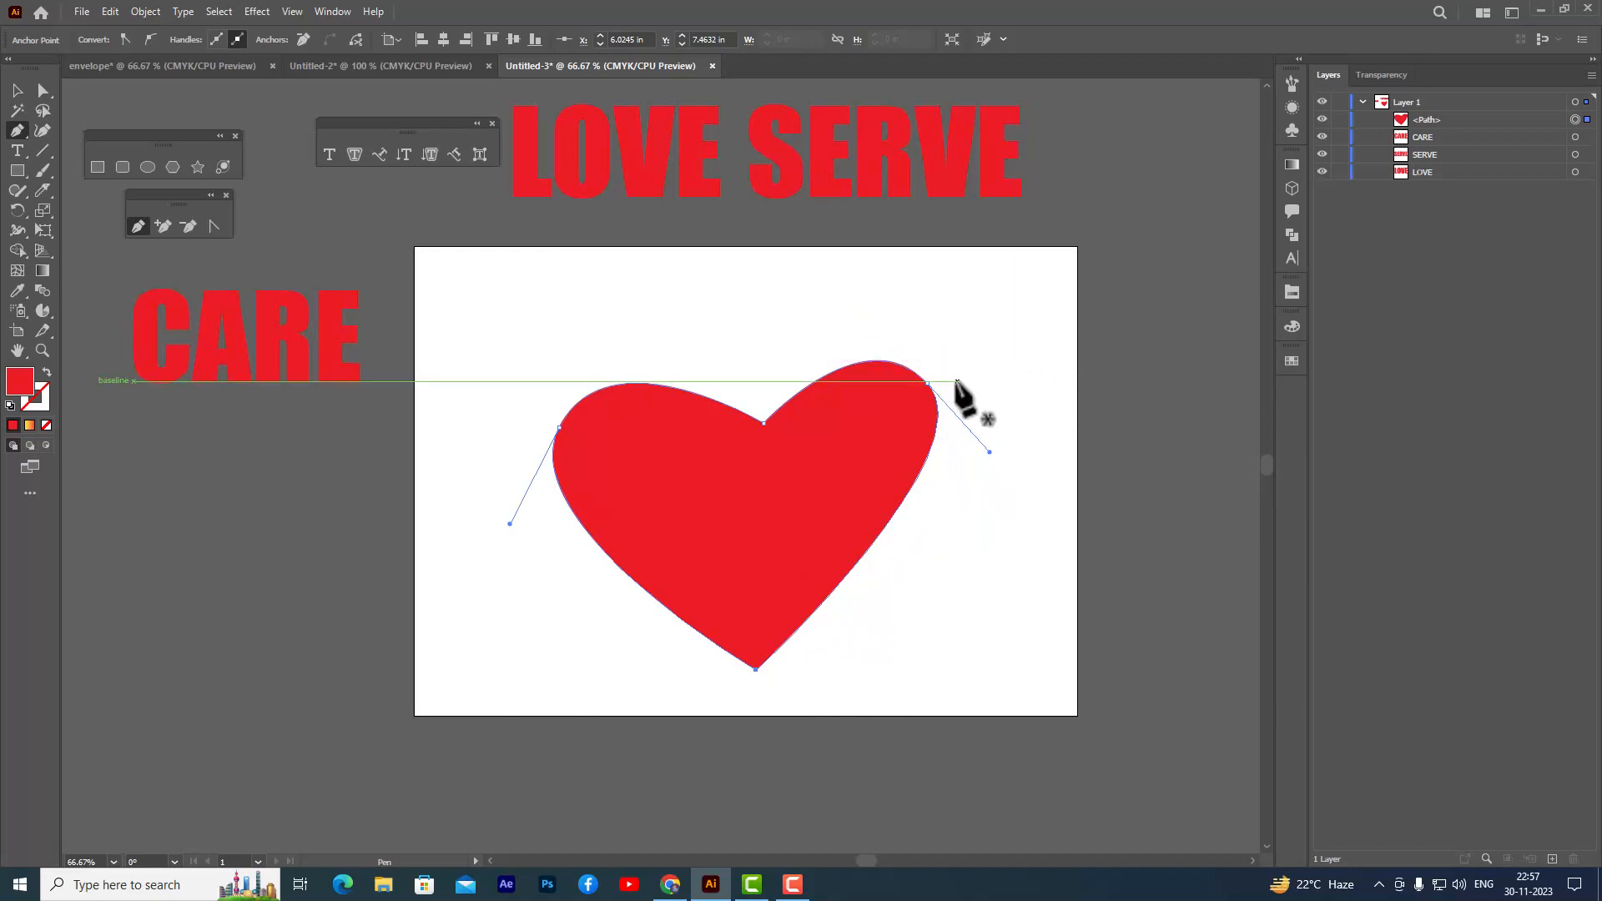
# Round out the heart's right and left lobes by adjusting their outer anchor points and curve handles
pyautogui.keyDown('ctrl'); pyautogui.click(927, 383); pyautogui.keyUp('ctrl')
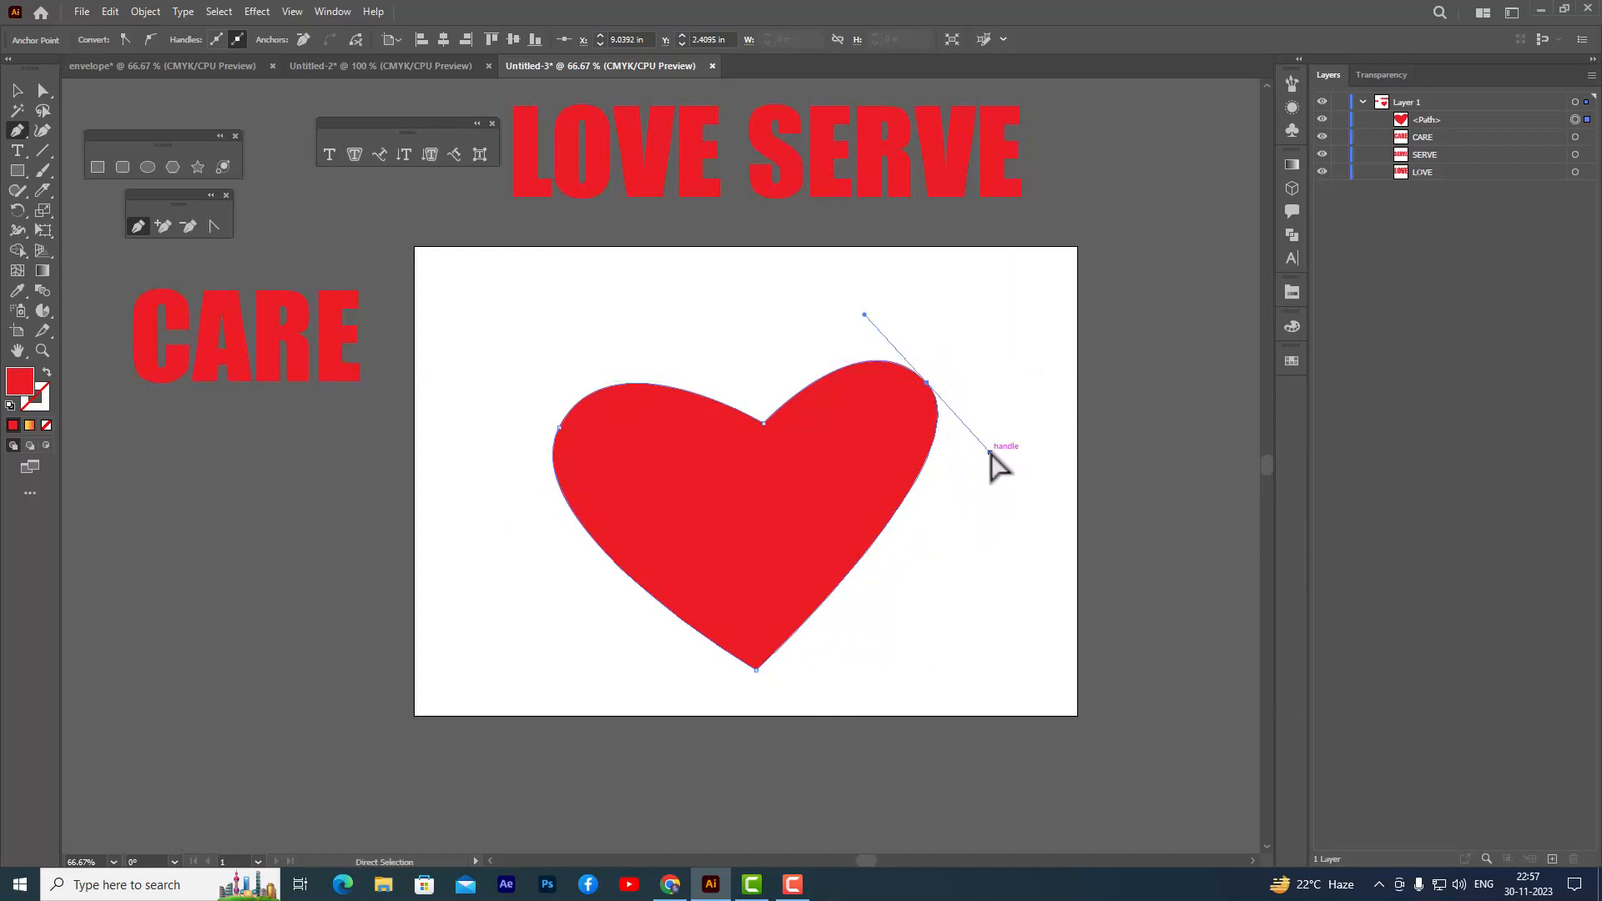
pyautogui.moveTo(990, 452); pyautogui.dragTo(1022, 499)
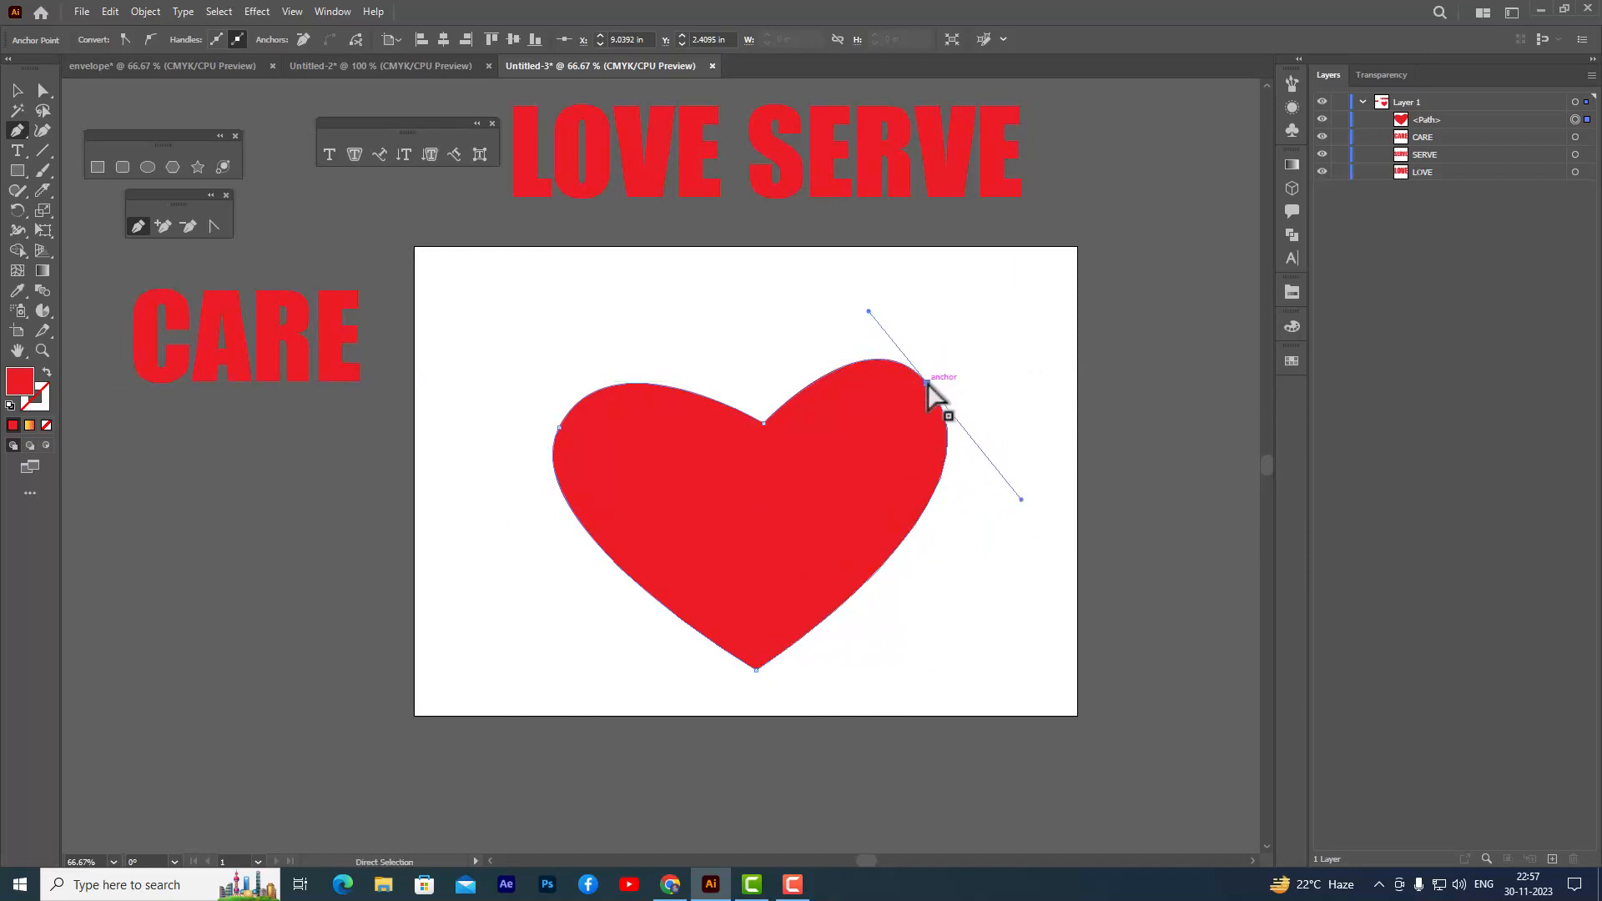
pyautogui.moveTo(928, 383); pyautogui.dragTo(935, 393)
pyautogui.keyDown('ctrl'); pyautogui.click(559, 427); pyautogui.keyUp('ctrl')
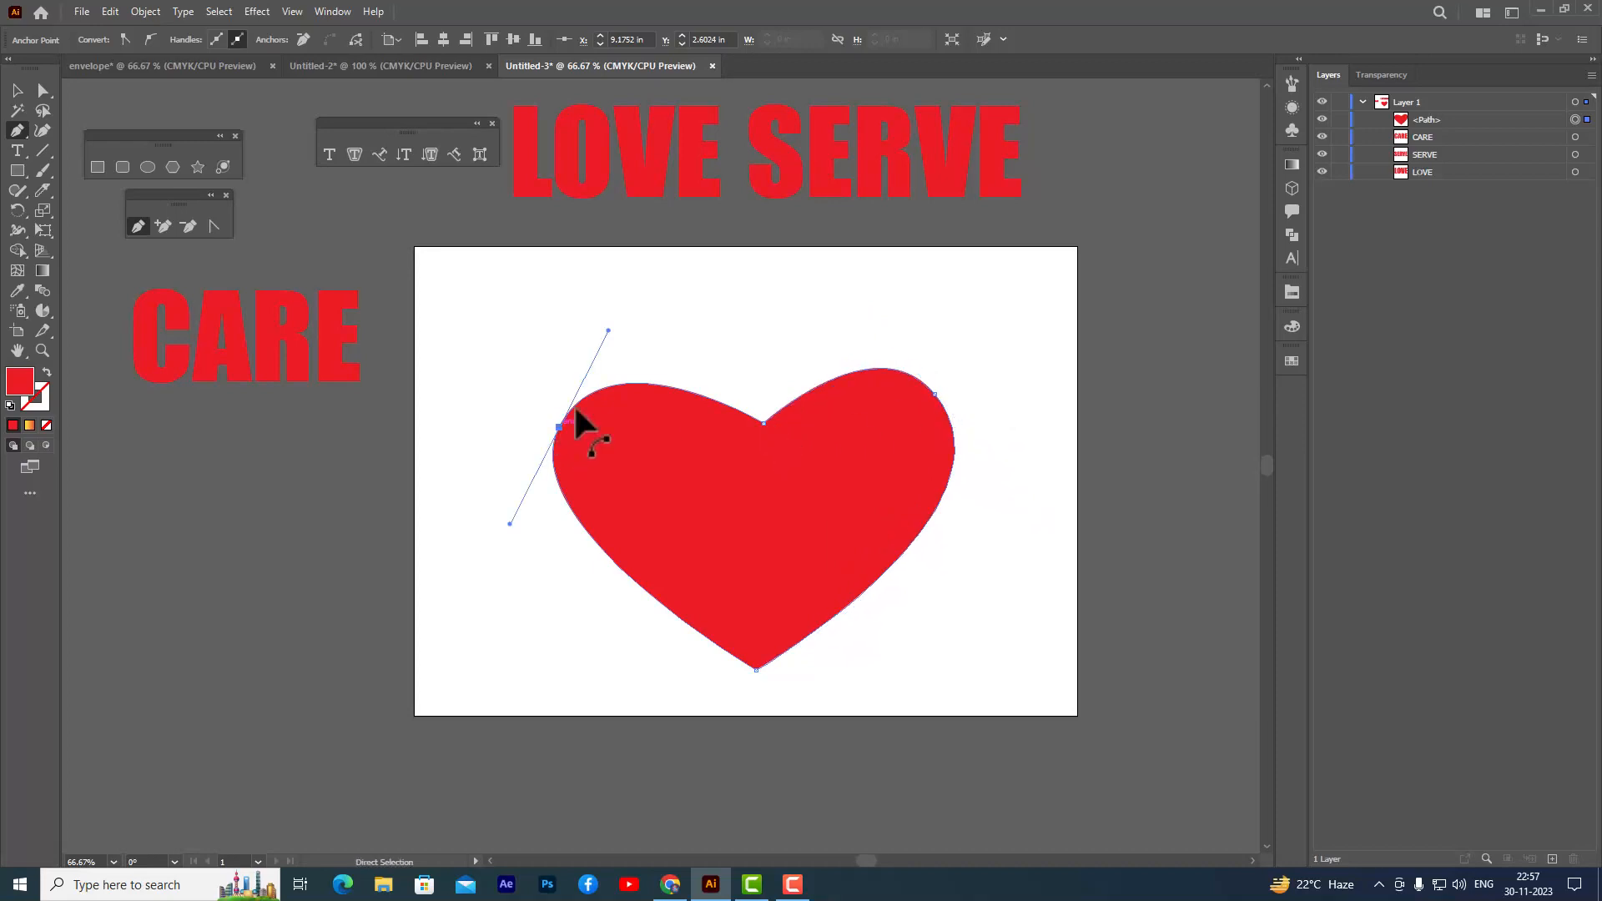
pyautogui.moveTo(608, 329); pyautogui.dragTo(638, 315)
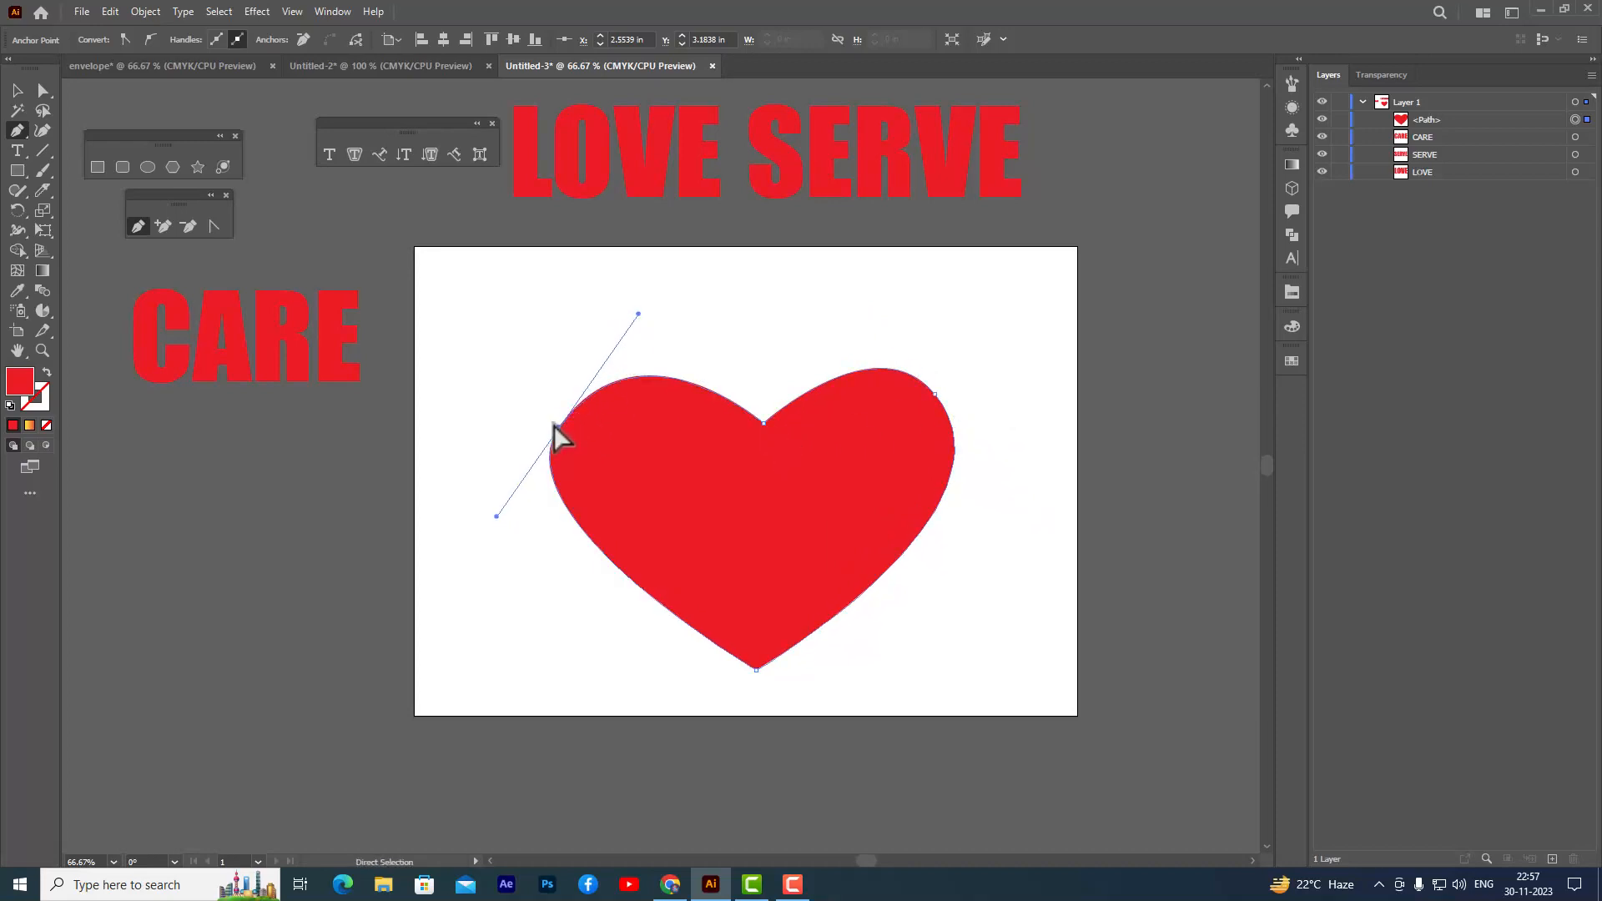
pyautogui.moveTo(559, 427); pyautogui.dragTo(583, 400)
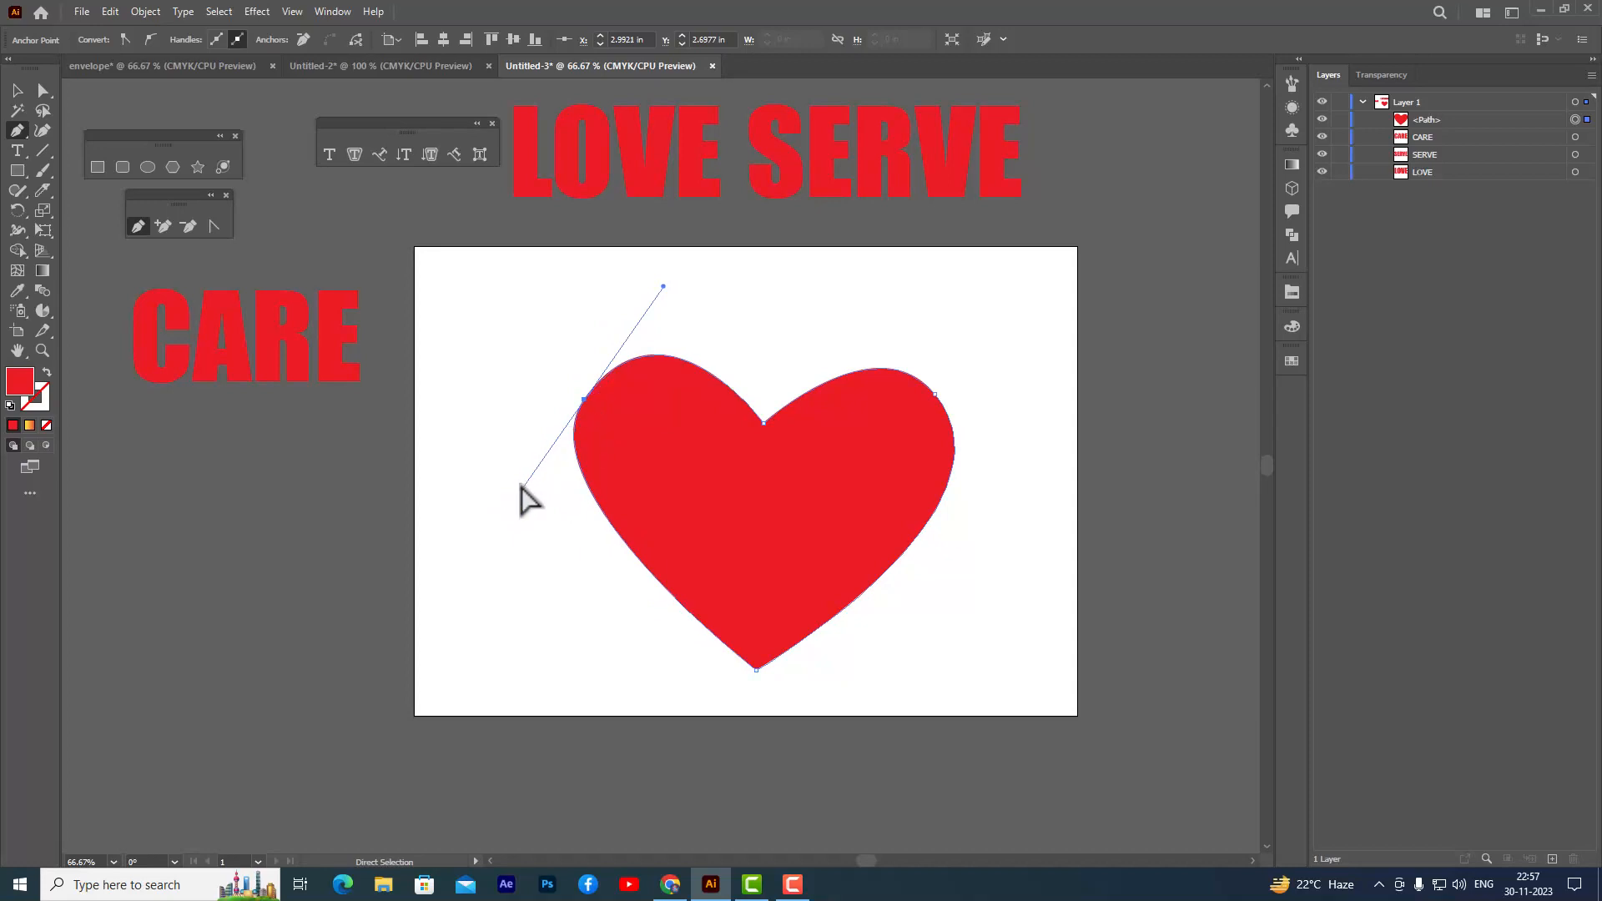
pyautogui.moveTo(521, 489); pyautogui.dragTo(499, 509)
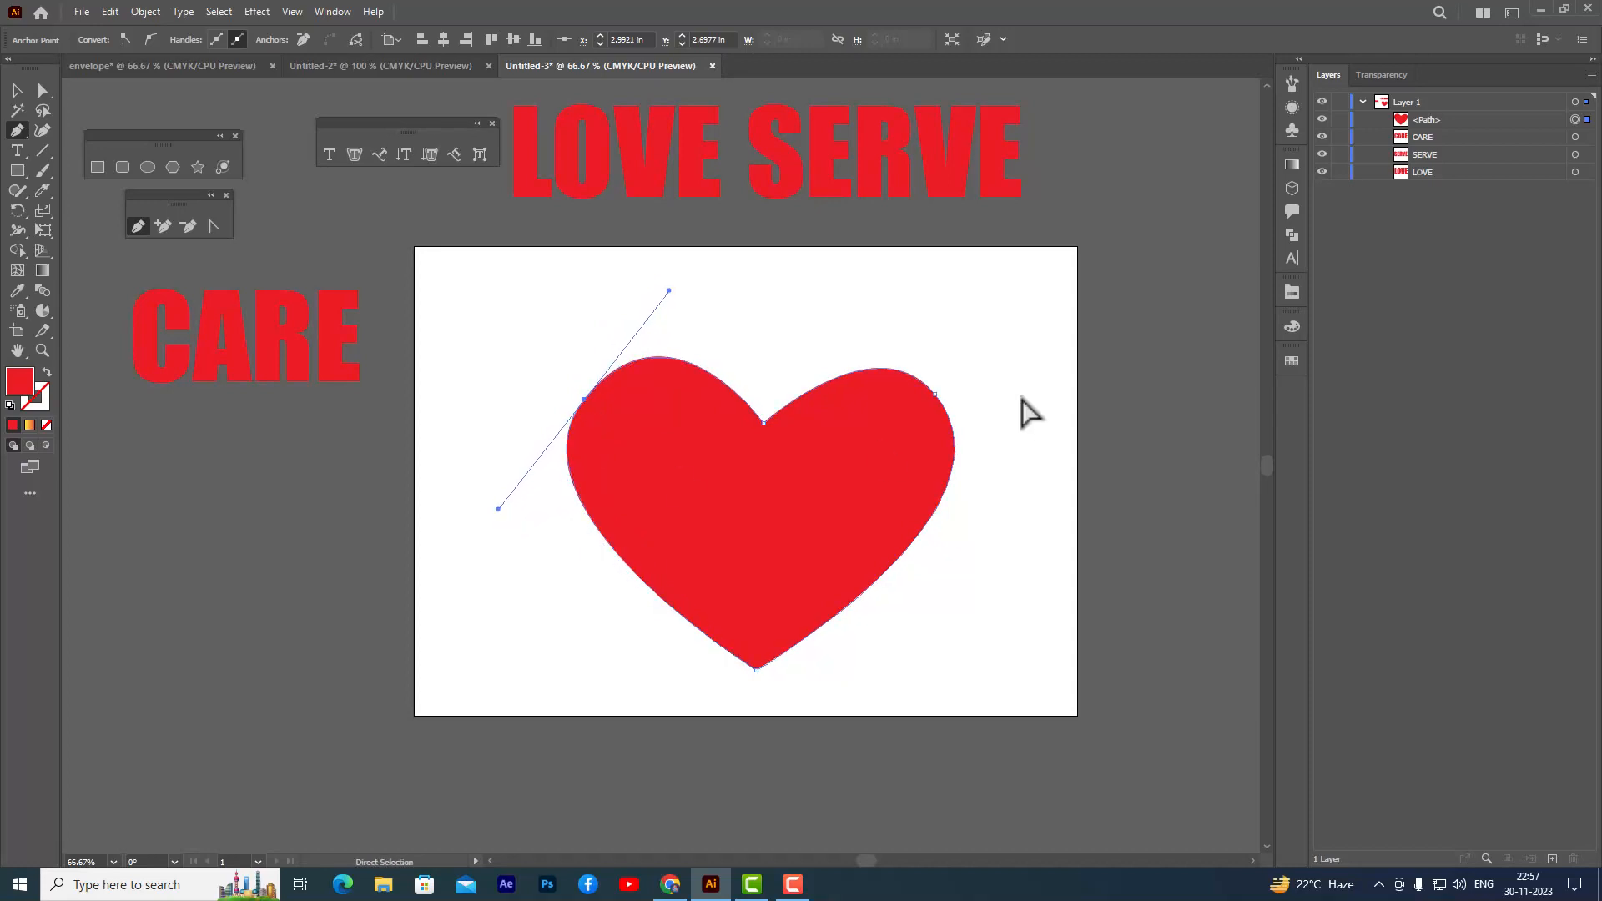
# Make the heart's right lobe taller and fuller to match the left one, and lower the bottom tip slightly
pyautogui.click(935, 395)
pyautogui.moveTo(877, 322); pyautogui.dragTo(843, 287)
pyautogui.moveTo(935, 396); pyautogui.dragTo(932, 384)
pyautogui.moveTo(842, 279); pyautogui.dragTo(830, 289)
pyautogui.moveTo(757, 672); pyautogui.dragTo(759, 685)
pyautogui.moveTo(1041, 486)
pyautogui.mouseDown()
pyautogui.moveTo(1056, 483)
pyautogui.moveTo(1051, 495)
pyautogui.mouseUp()
# Fine-tune the curve handles on both outer sides of the heart so that each side bulges slightly more
pyautogui.click(585, 400)
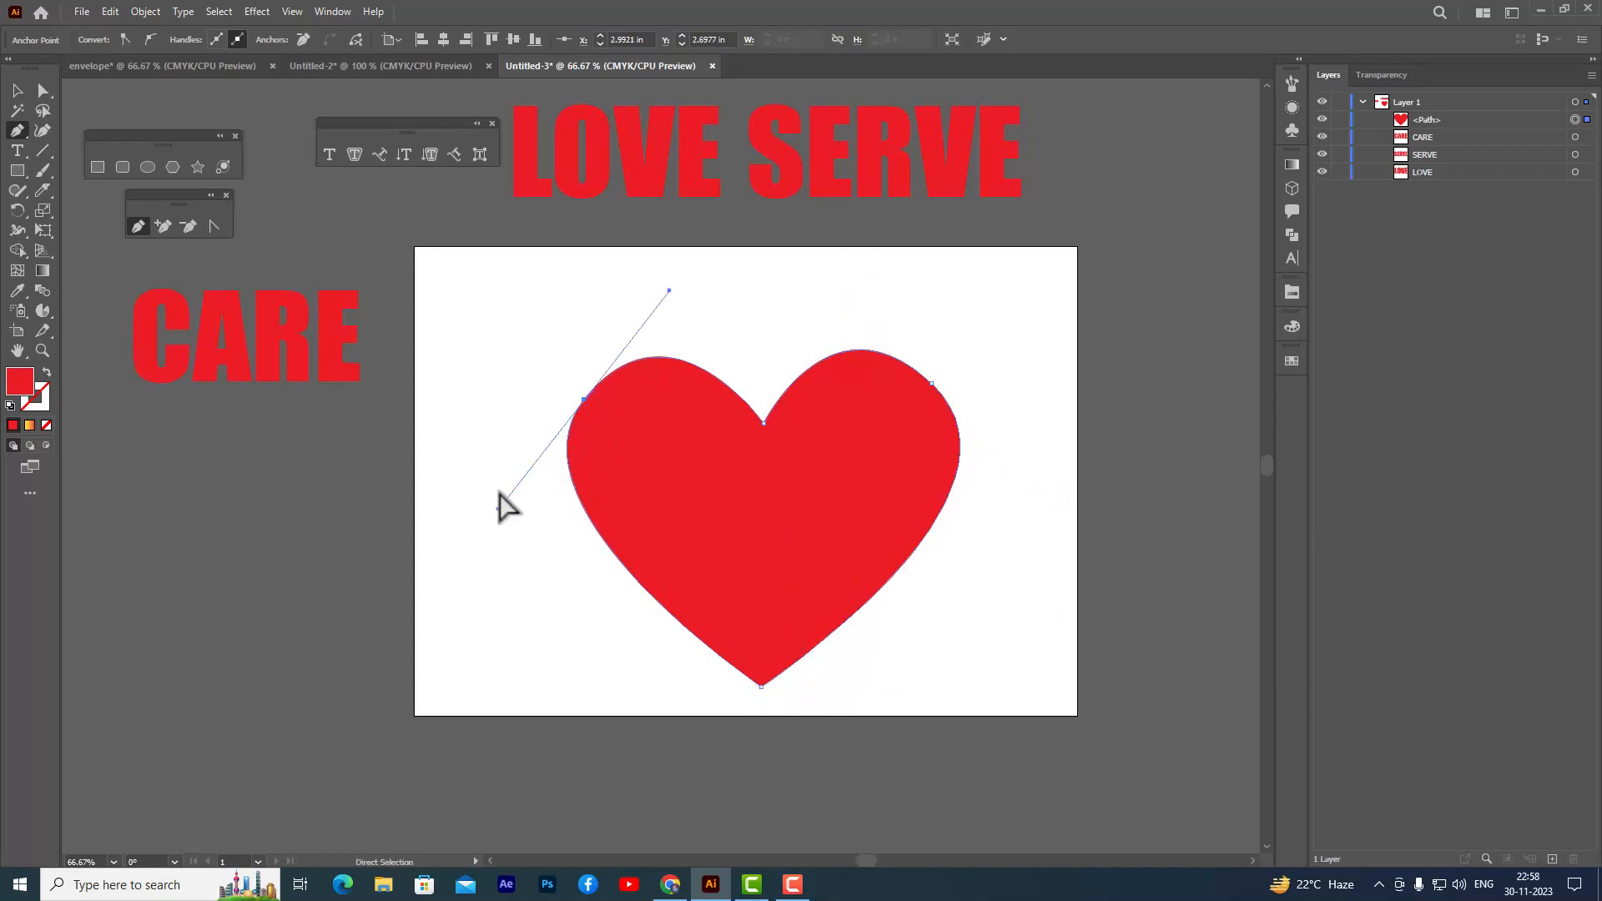
pyautogui.moveTo(499, 509); pyautogui.dragTo(494, 518)
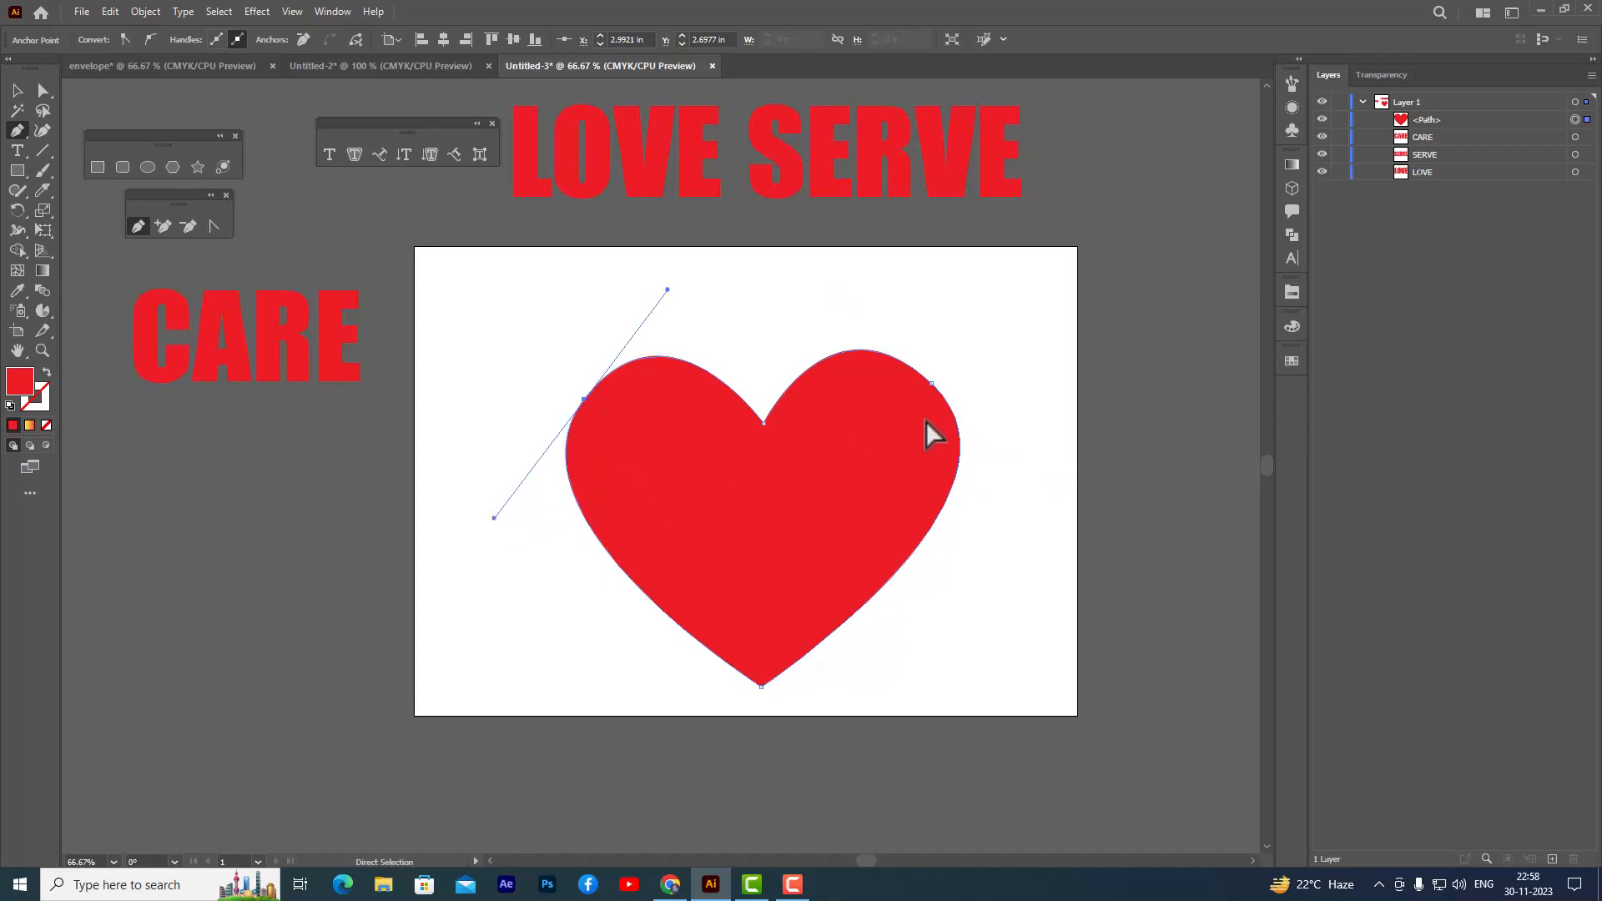
pyautogui.click(932, 383)
pyautogui.moveTo(1052, 496); pyautogui.dragTo(1063, 501)
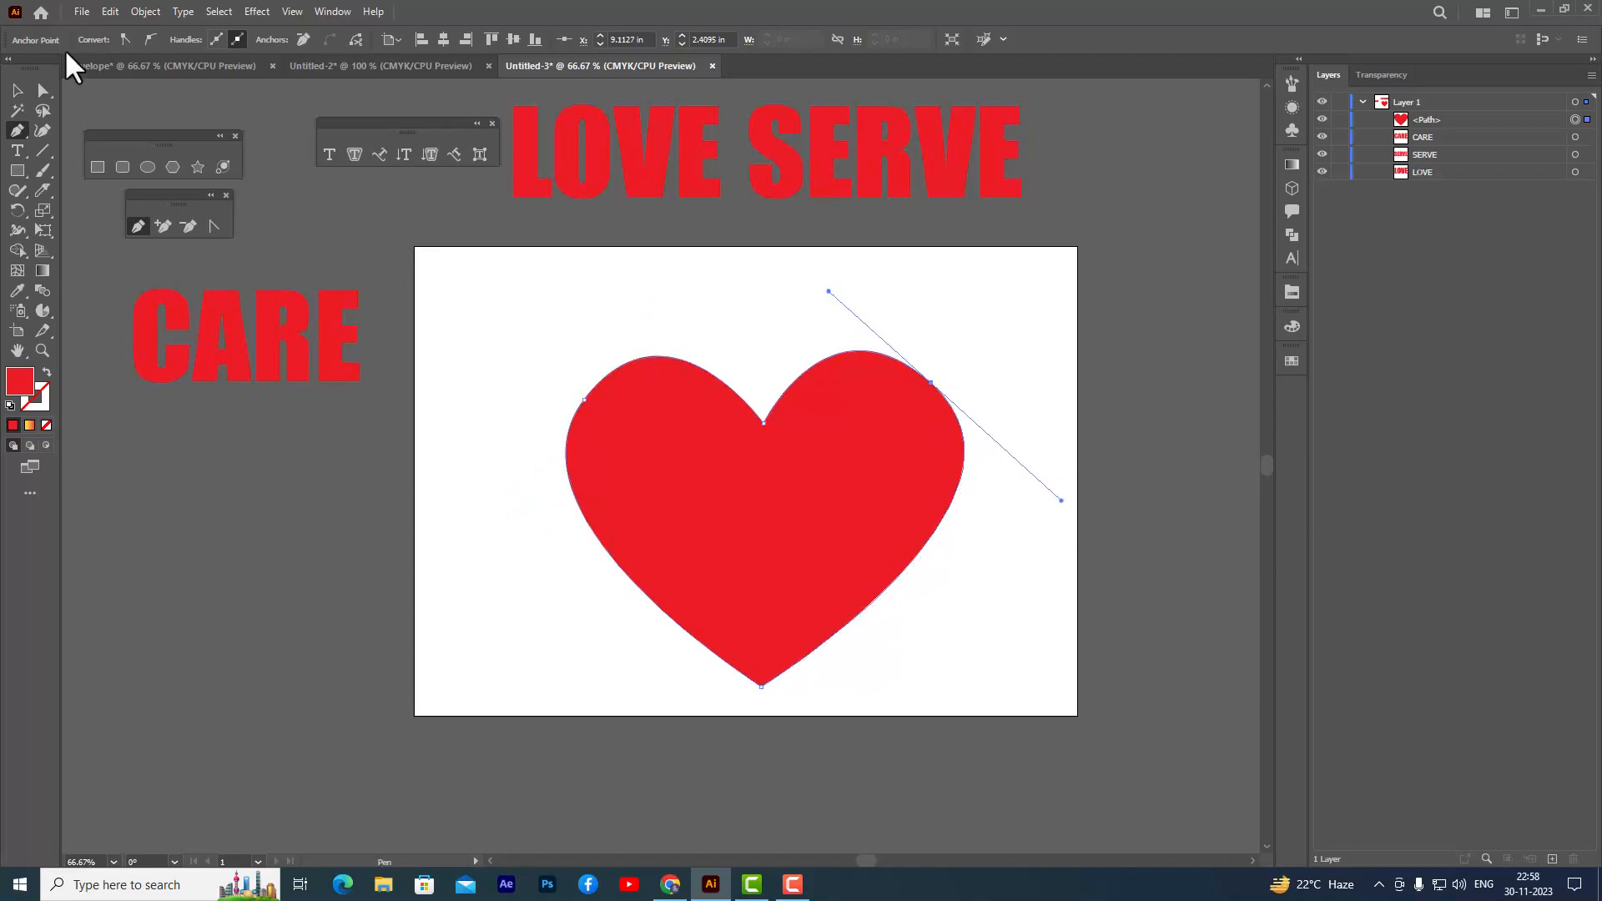
# Move the finished heart up slightly to centre it on the artboard, and deselect it
pyautogui.click(17, 90)
pyautogui.moveTo(778, 452); pyautogui.dragTo(831, 425)
pyautogui.click(1028, 327)
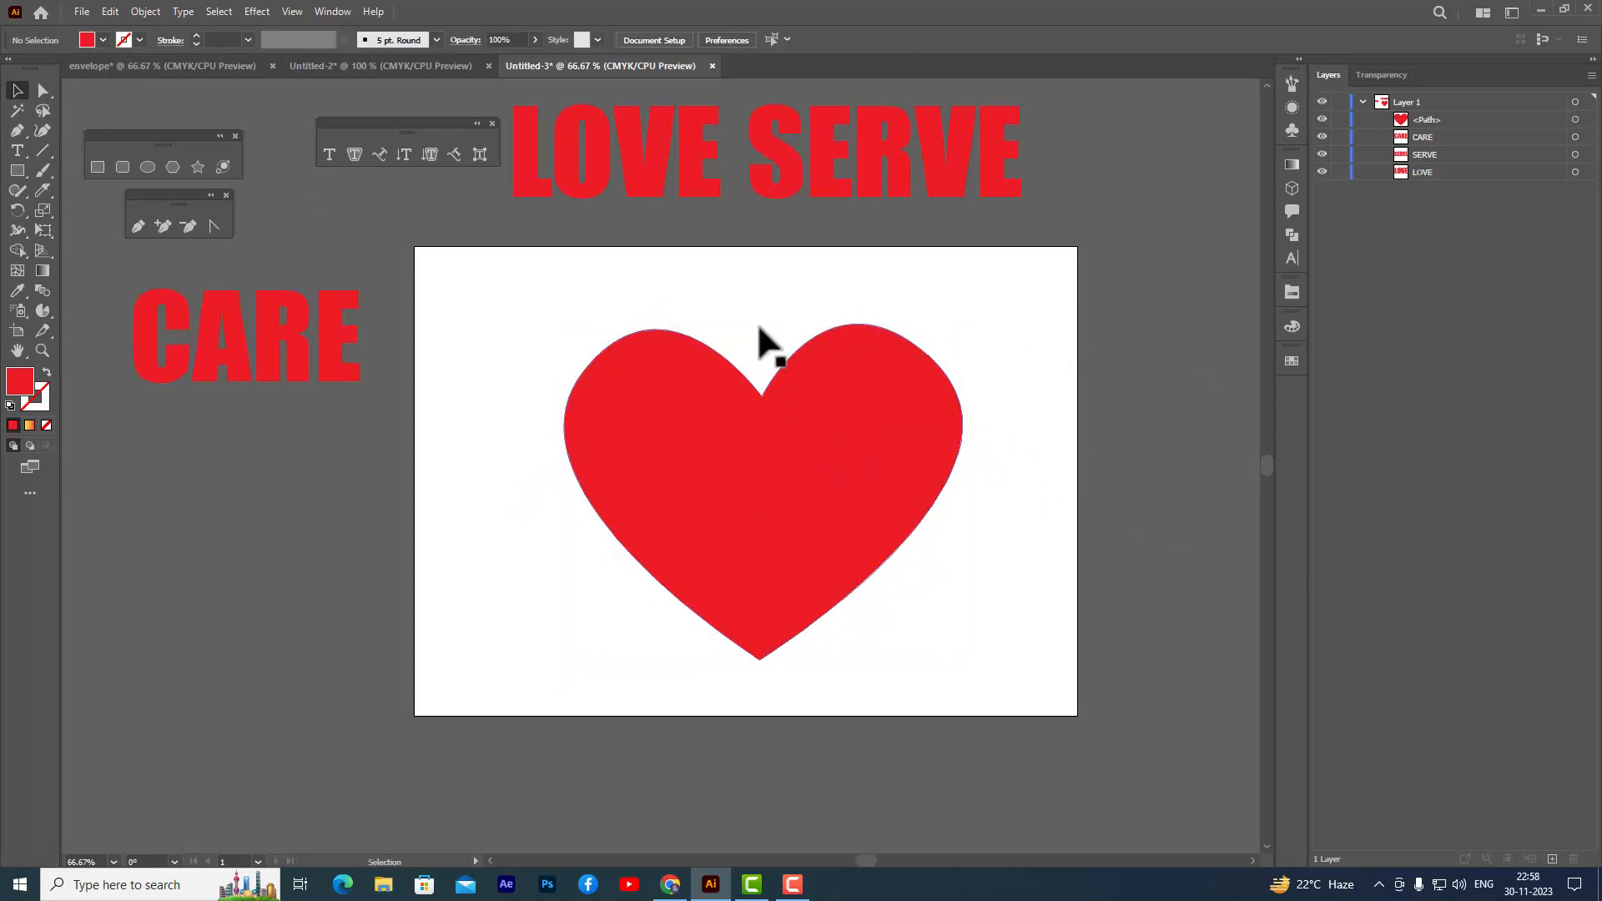
# Cut the heart into three bands with two wavy horizontal Knife cuts, redoing the lower cut once, and deselect the pieces
pyautogui.moveTo(41, 192)
pyautogui.mouseDown()
pyautogui.moveTo(112, 196)
pyautogui.moveTo(118, 227)
pyautogui.mouseUp()
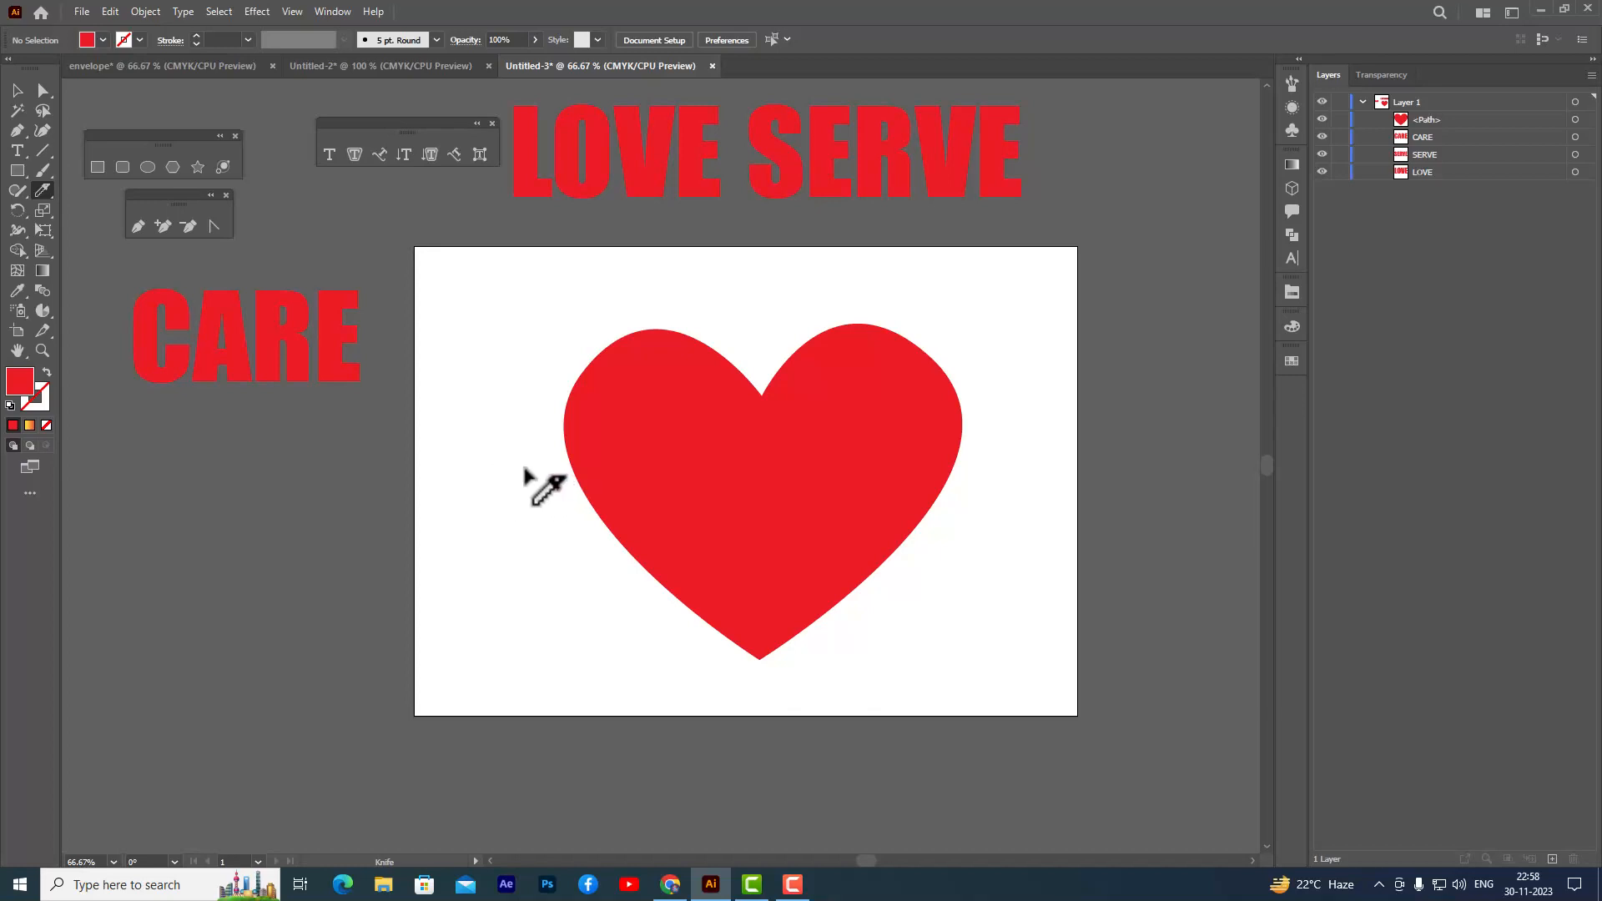
pyautogui.moveTo(524, 468)
pyautogui.mouseDown()
pyautogui.moveTo(711, 448)
pyautogui.moveTo(854, 498)
pyautogui.moveTo(921, 503)
pyautogui.moveTo(987, 490)
pyautogui.moveTo(1059, 437)
pyautogui.moveTo(1073, 480)
pyautogui.mouseUp()
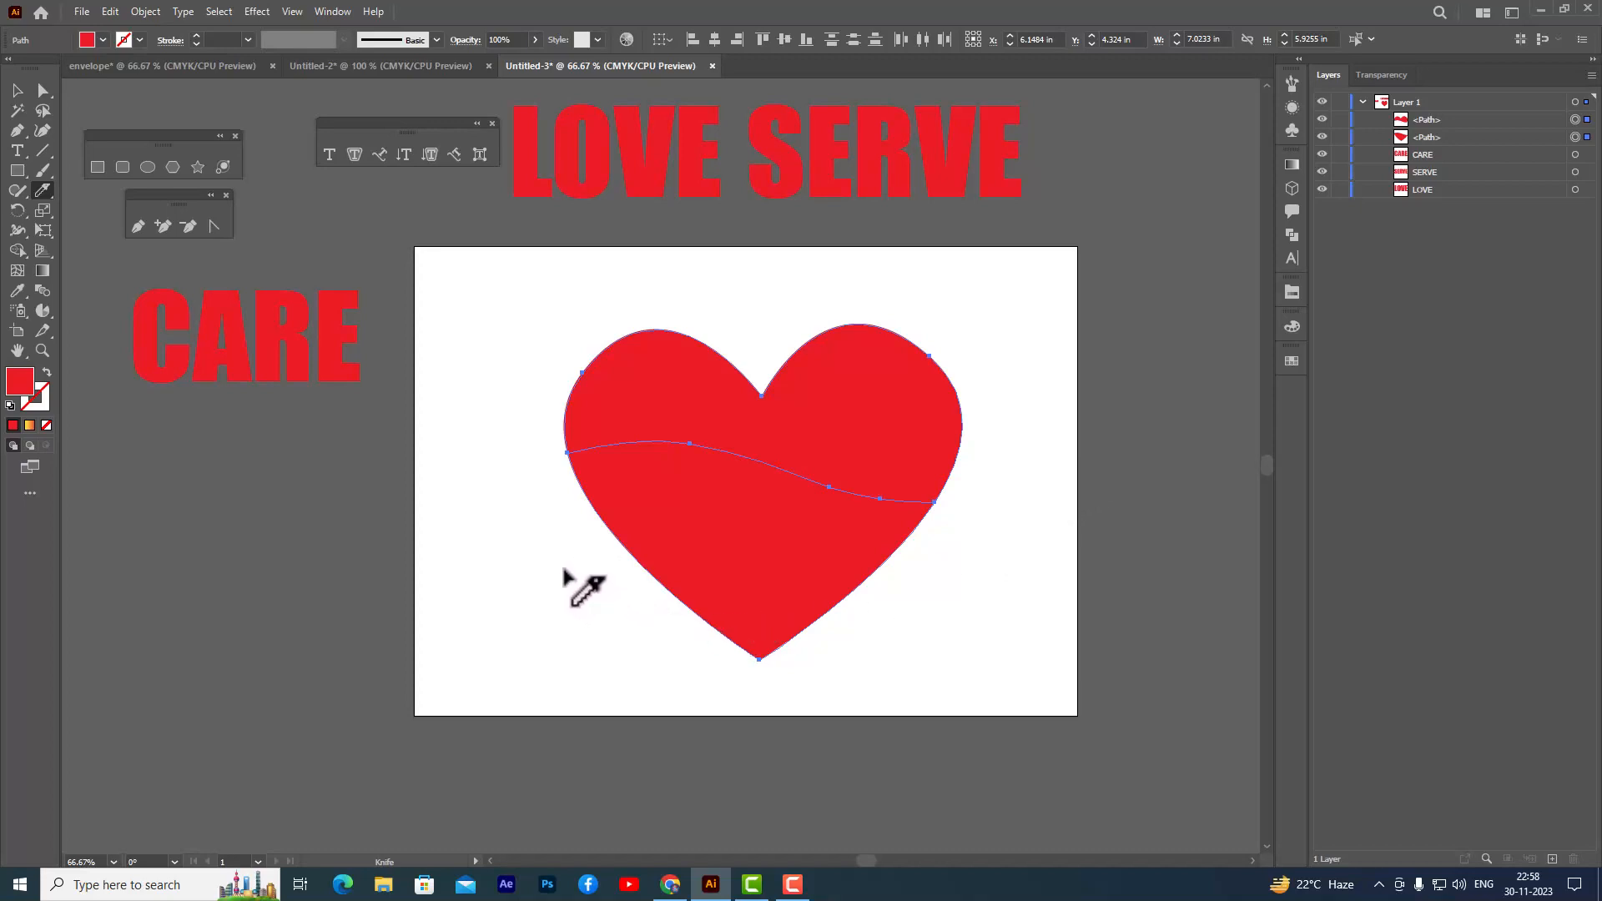
pyautogui.moveTo(566, 582)
pyautogui.mouseDown()
pyautogui.moveTo(689, 544)
pyautogui.moveTo(827, 586)
pyautogui.moveTo(918, 589)
pyautogui.moveTo(1002, 561)
pyautogui.mouseUp()
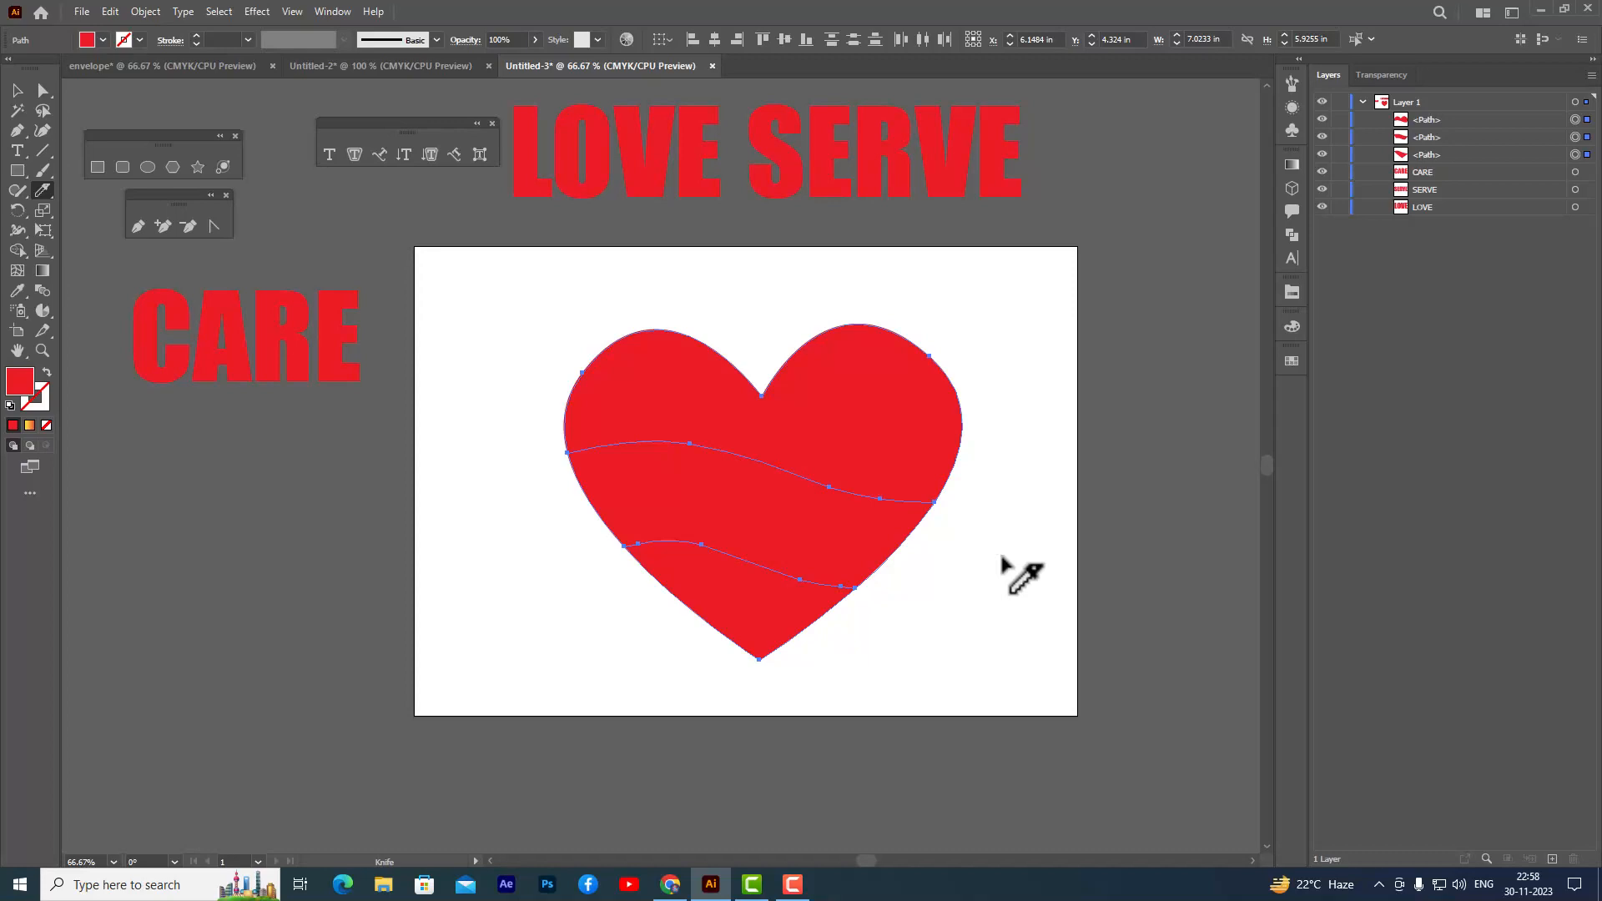
pyautogui.hotkey('ctrl', 'z')
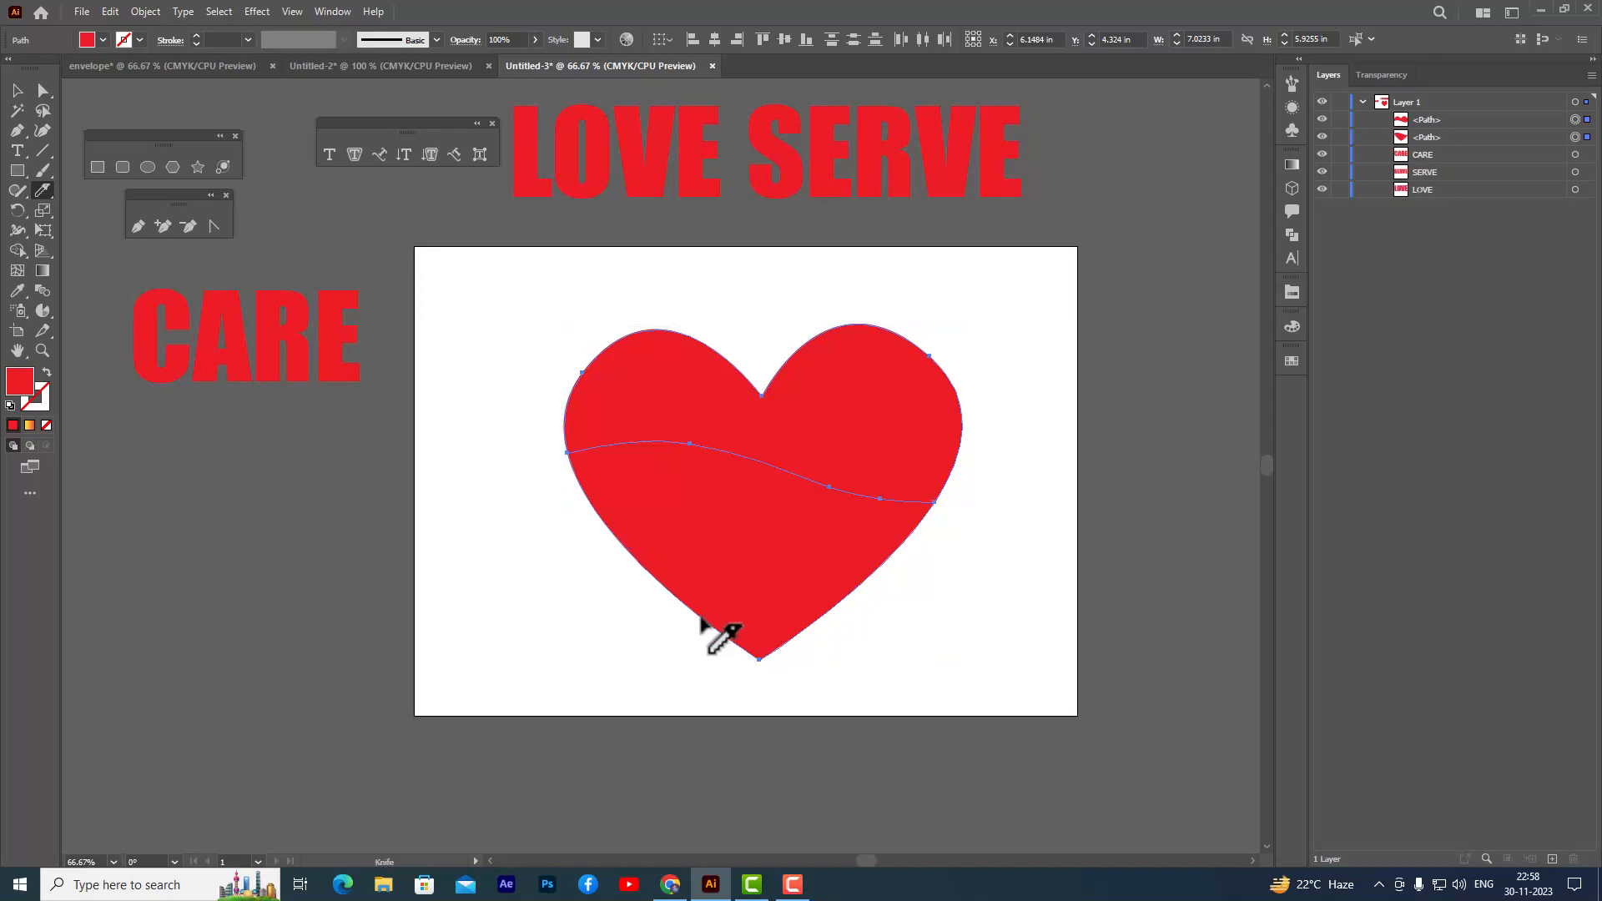
pyautogui.moveTo(588, 573)
pyautogui.mouseDown()
pyautogui.moveTo(772, 547)
pyautogui.moveTo(887, 597)
pyautogui.moveTo(1000, 578)
pyautogui.mouseUp()
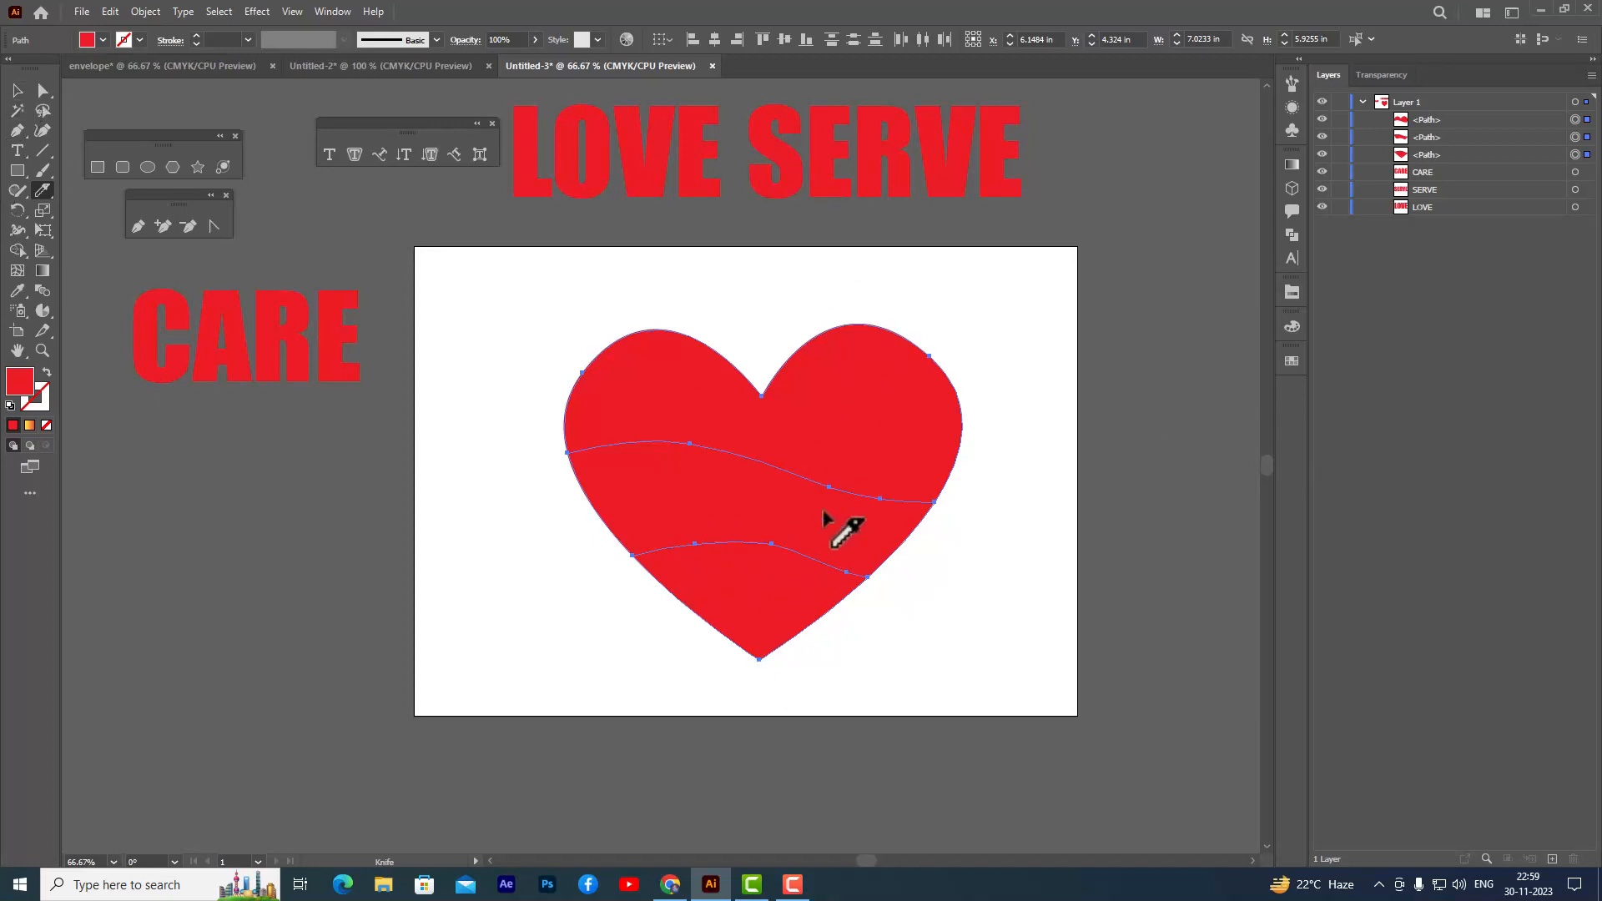
pyautogui.click(17, 91)
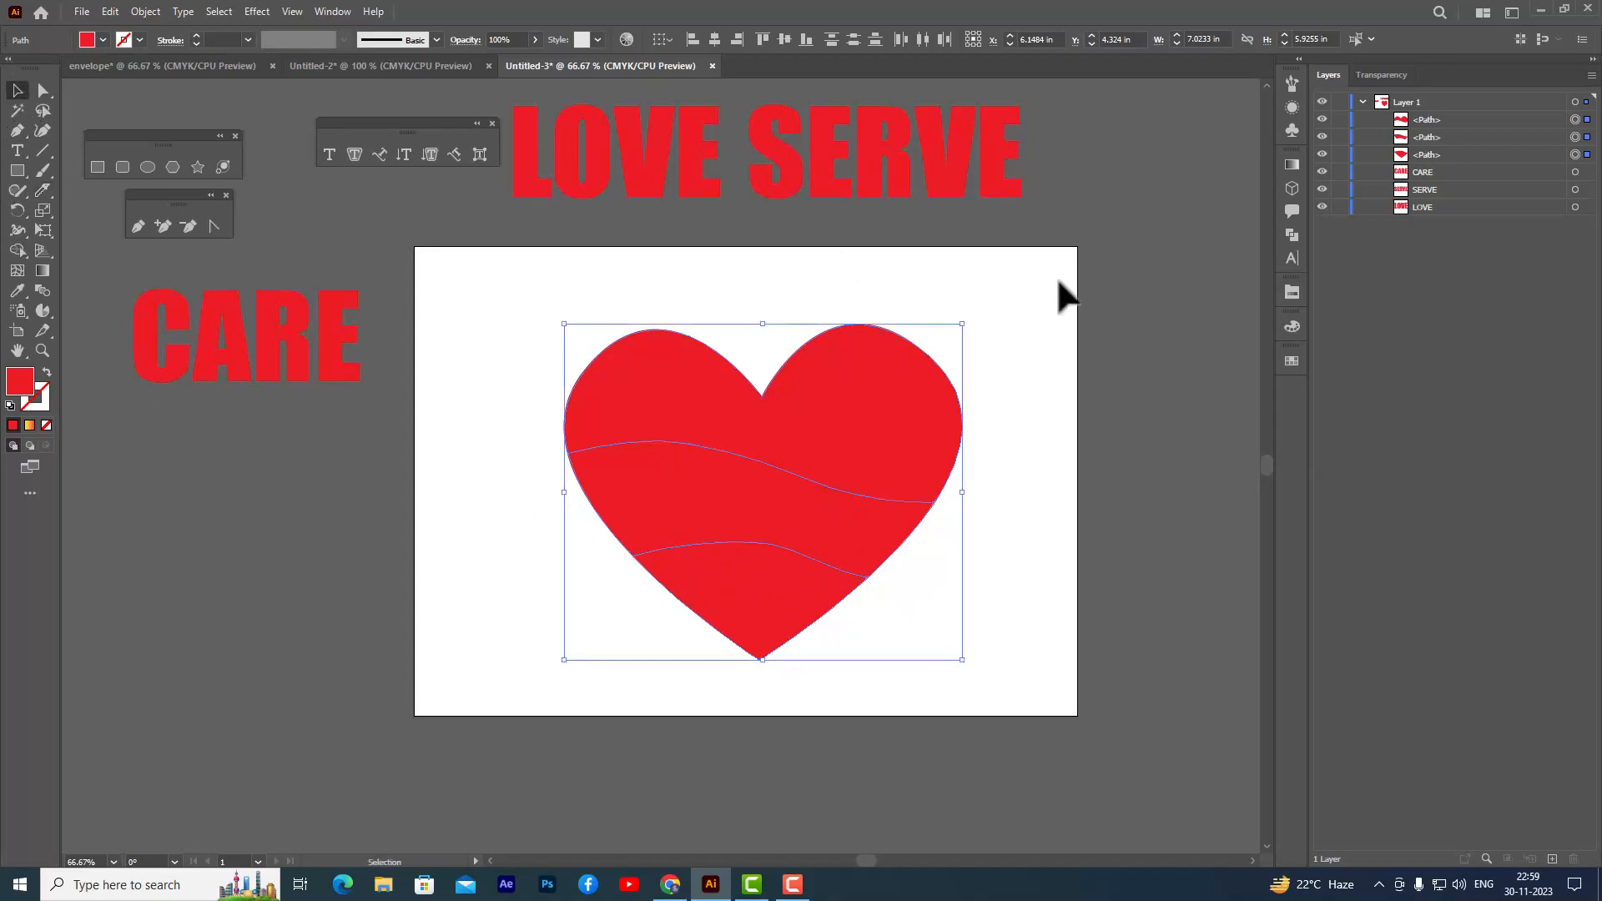
pyautogui.click(1029, 290)
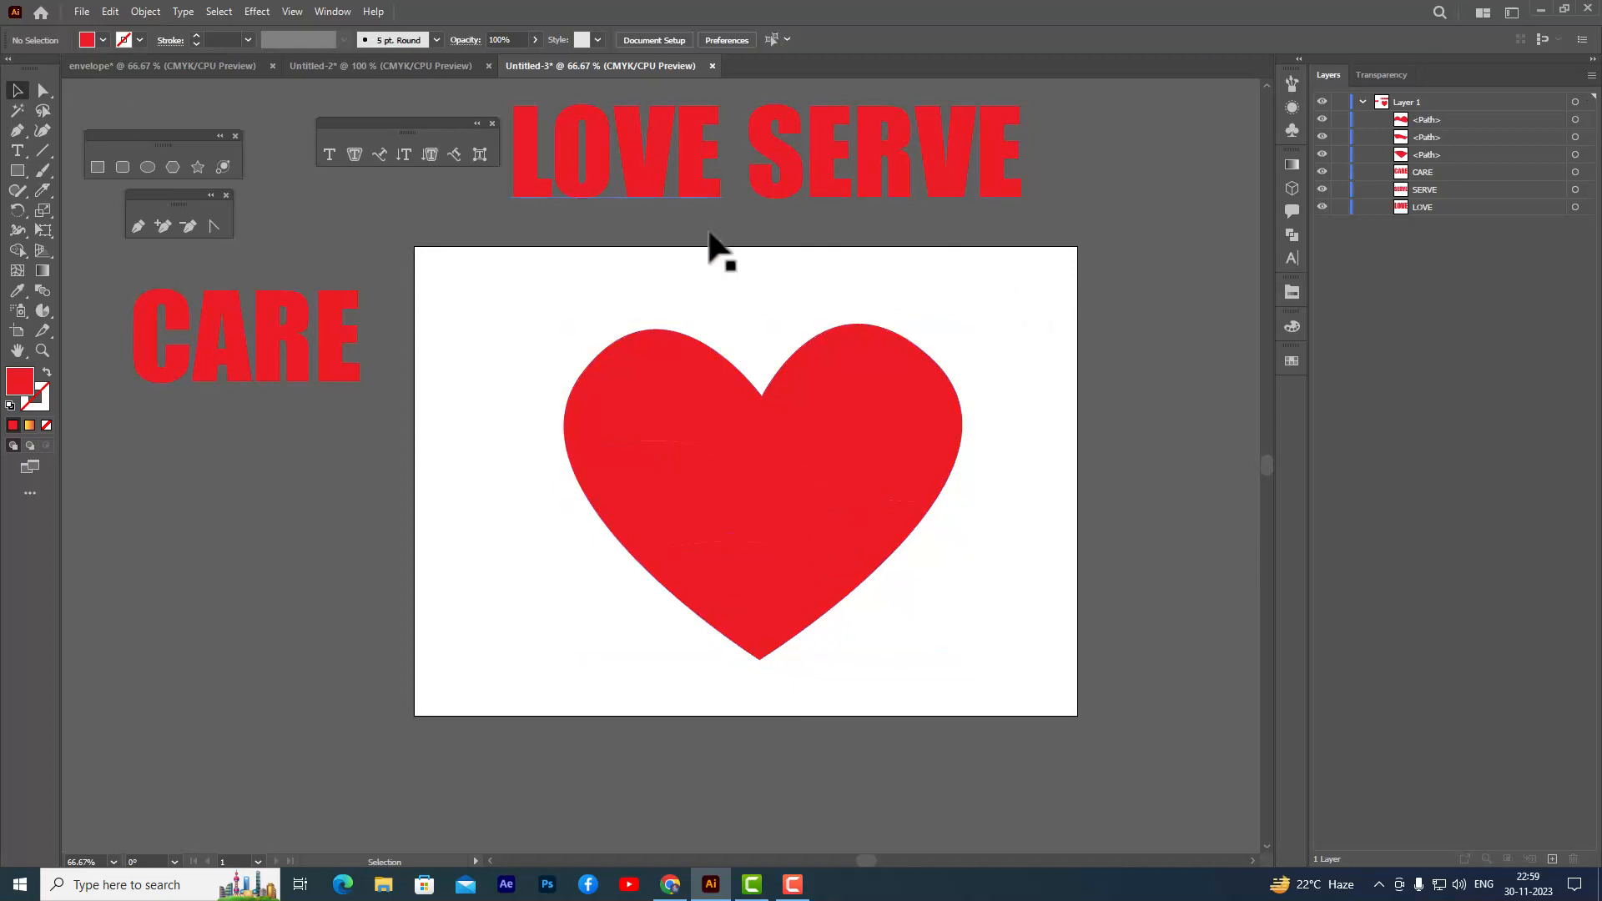
# Fit the word LOVE into the heart's top band with an Envelope Distort made with the top object
pyautogui.click(643, 171)
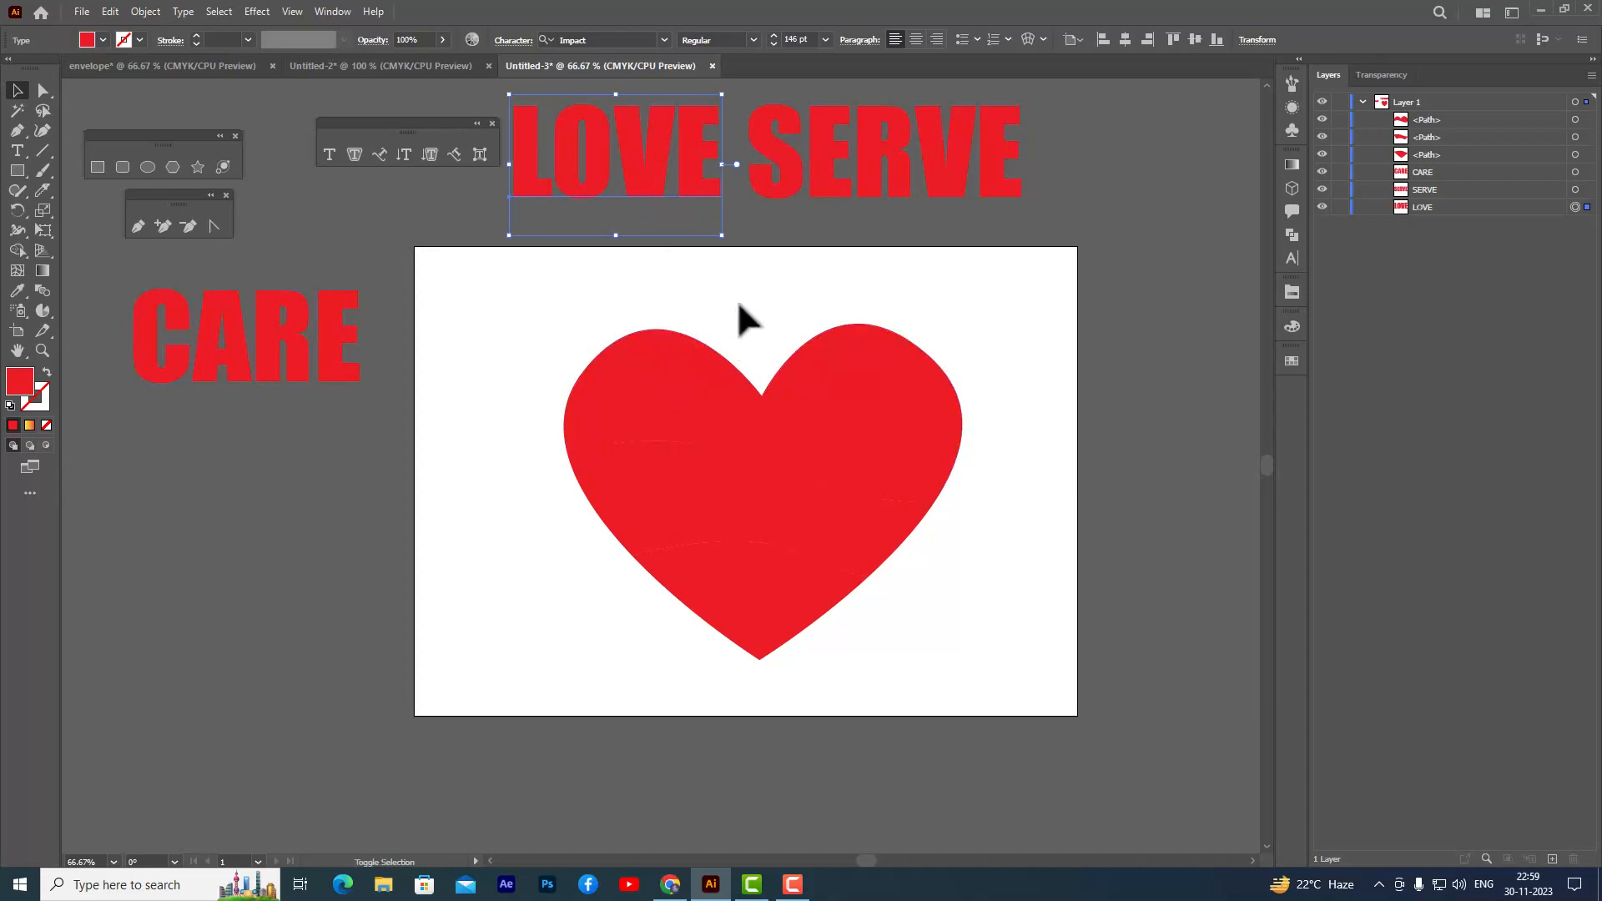
pyautogui.keyDown('shift'); pyautogui.click(649, 362); pyautogui.keyUp('shift')
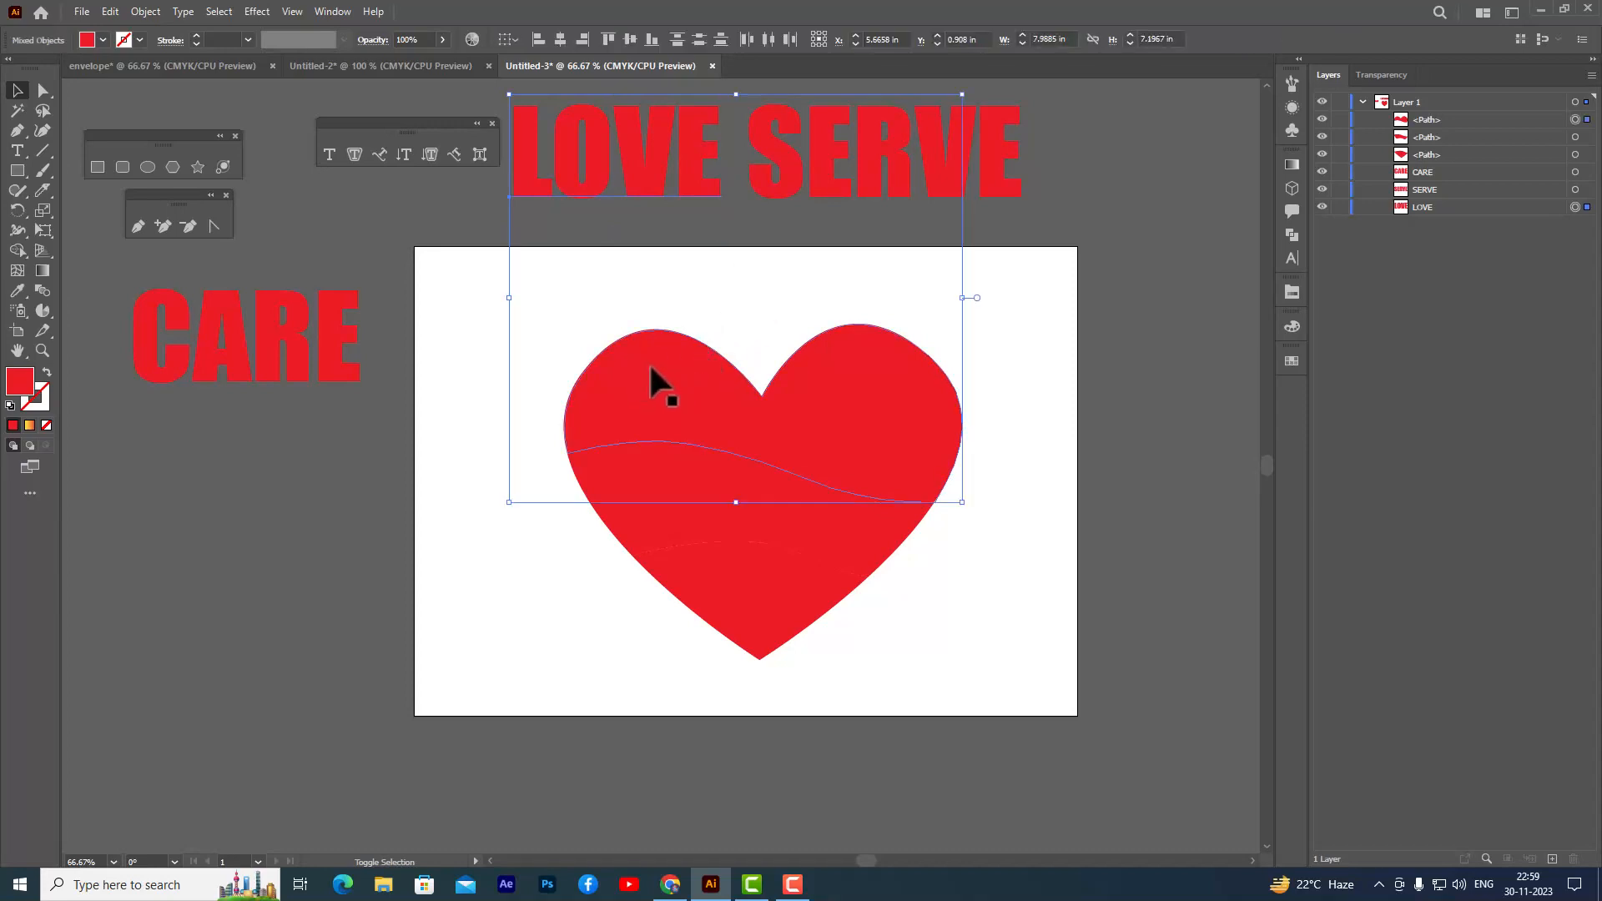
pyautogui.click(144, 11)
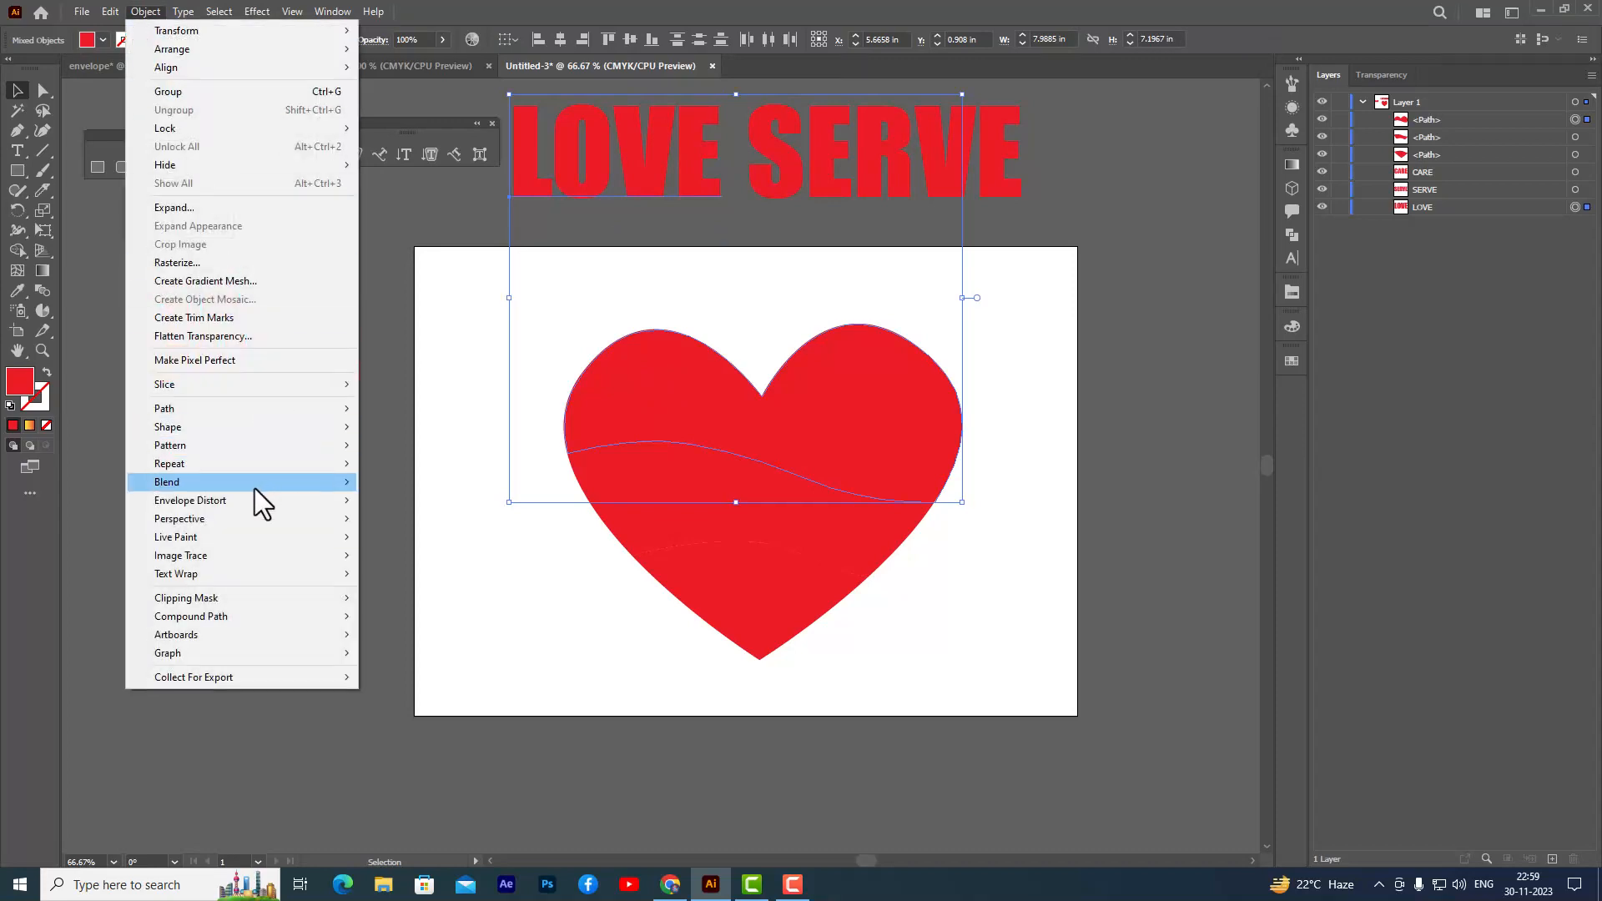
pyautogui.moveTo(238, 503)
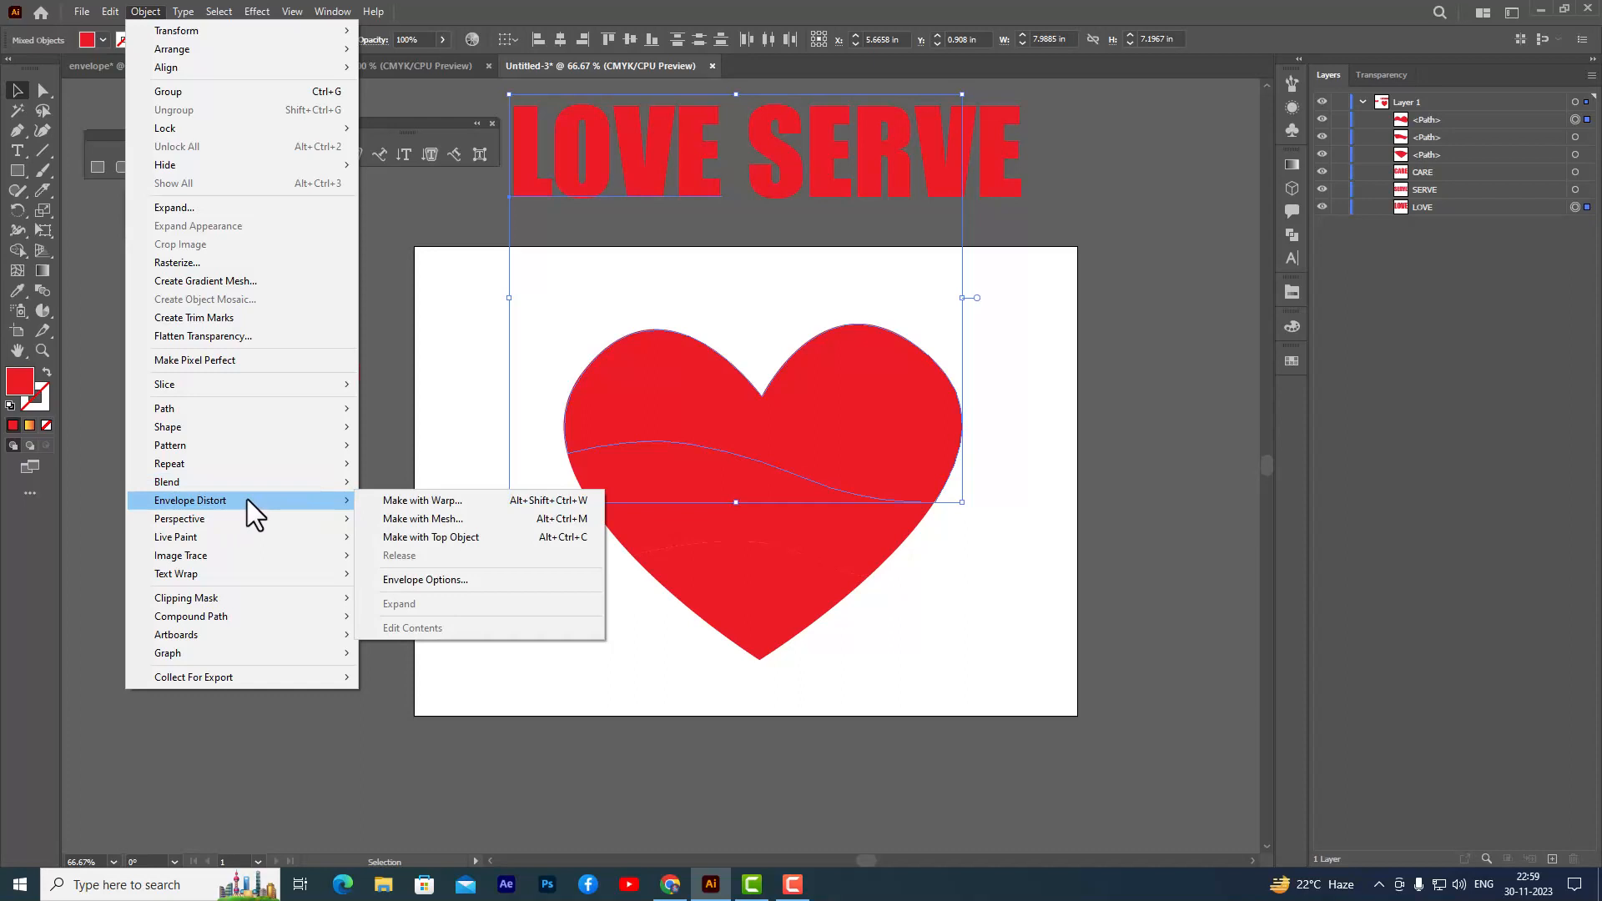
pyautogui.click(509, 539)
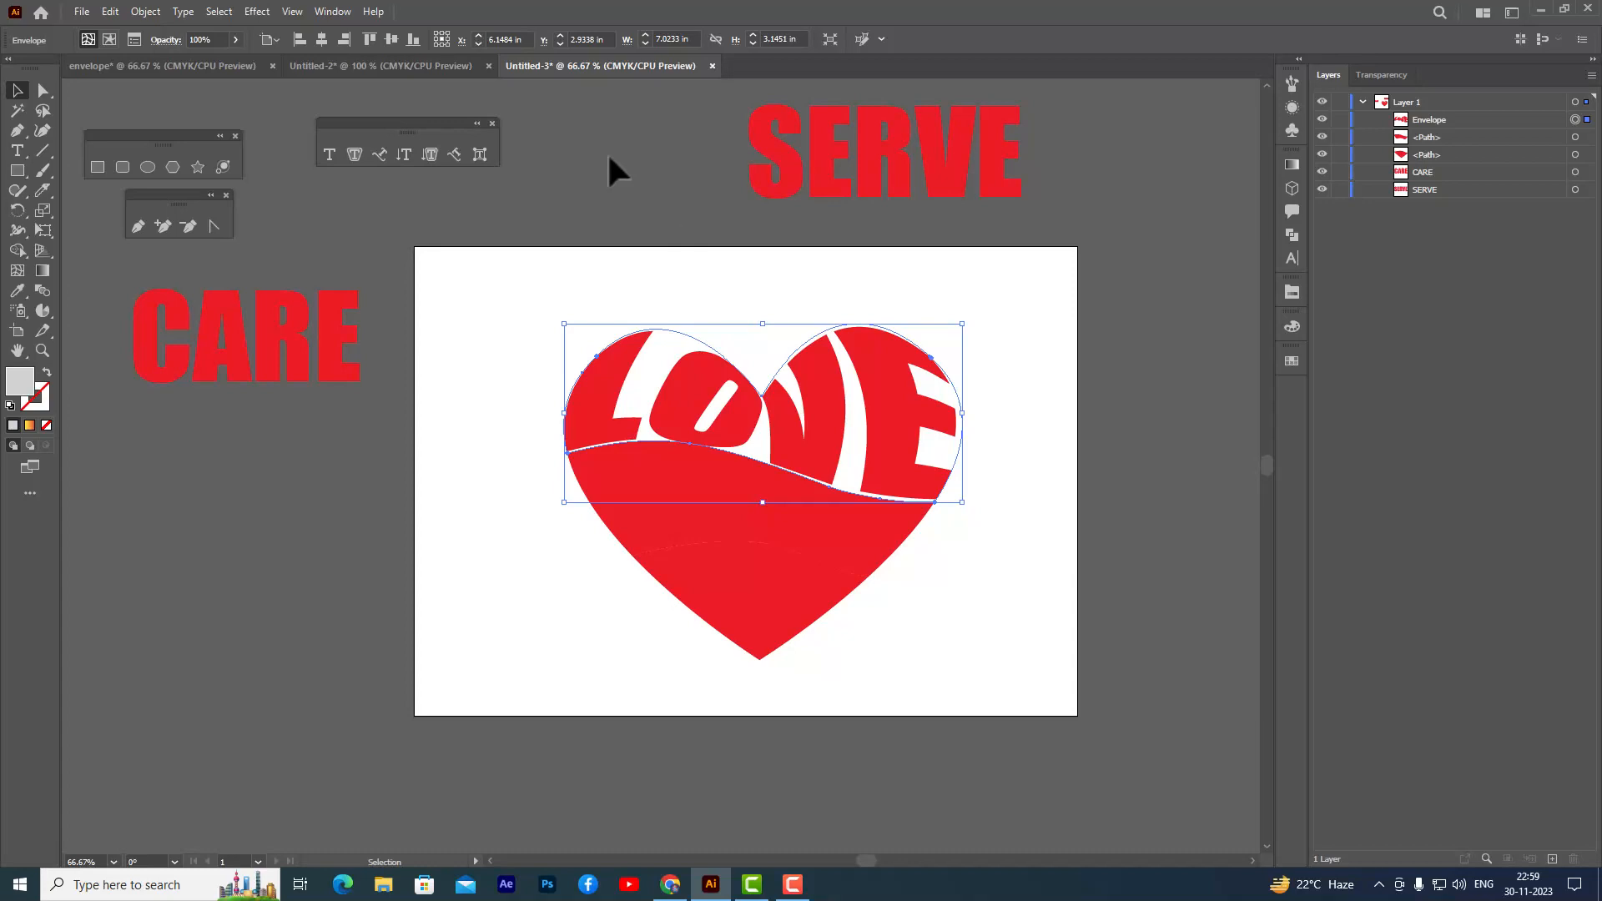
pyautogui.click(553, 225)
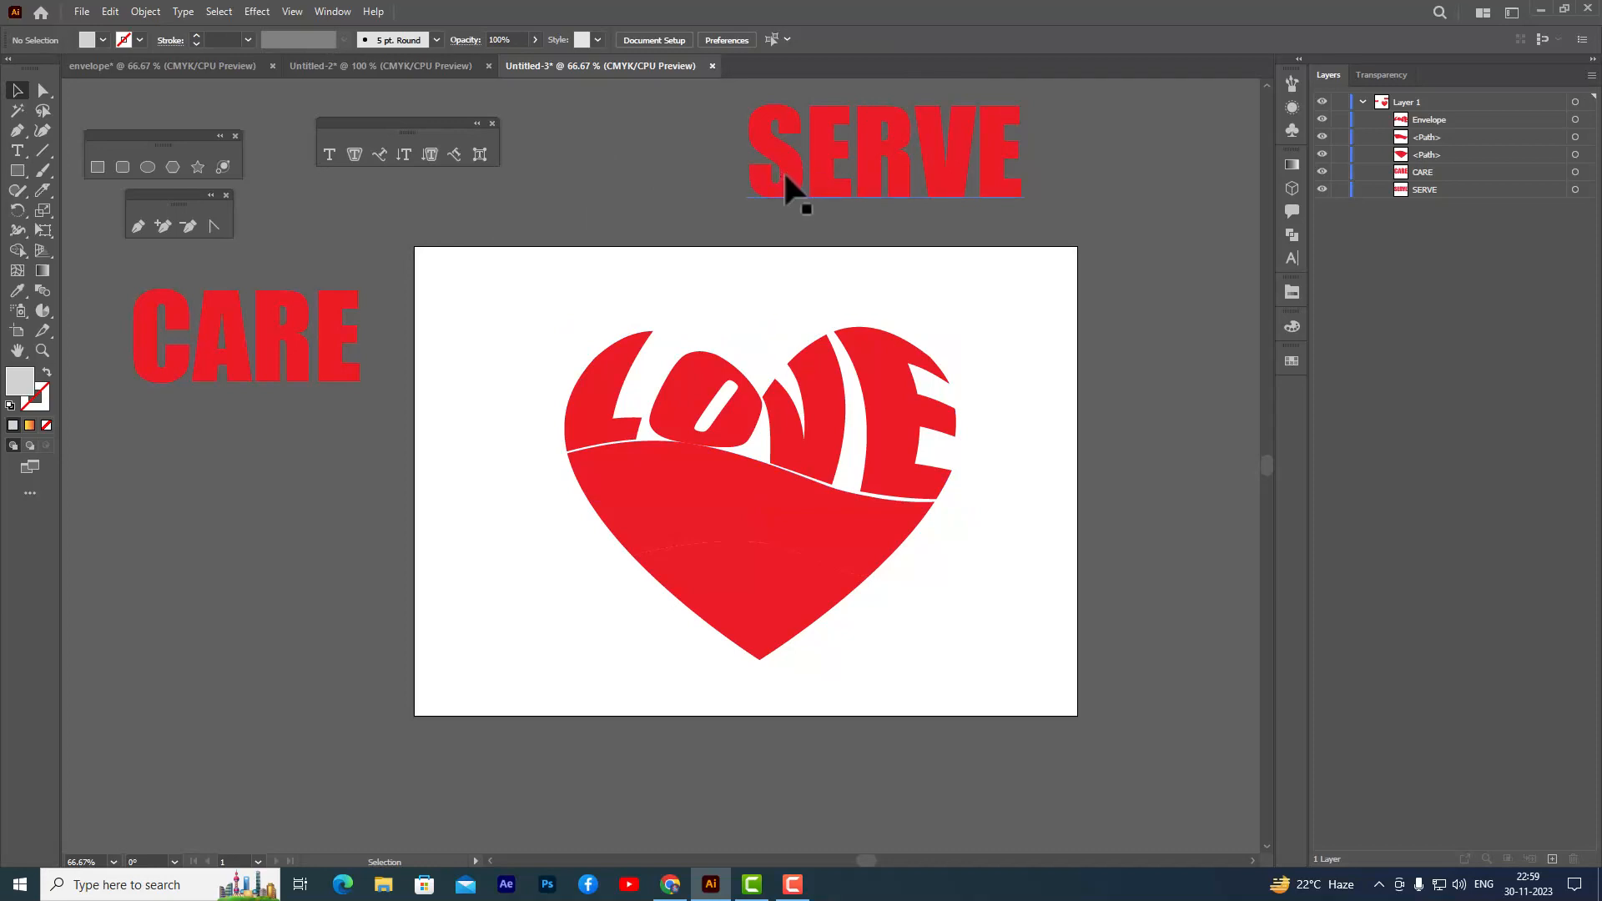
# Distort the word SERVE into the heart's middle band, using that band as the envelope's top object
pyautogui.click(782, 171)
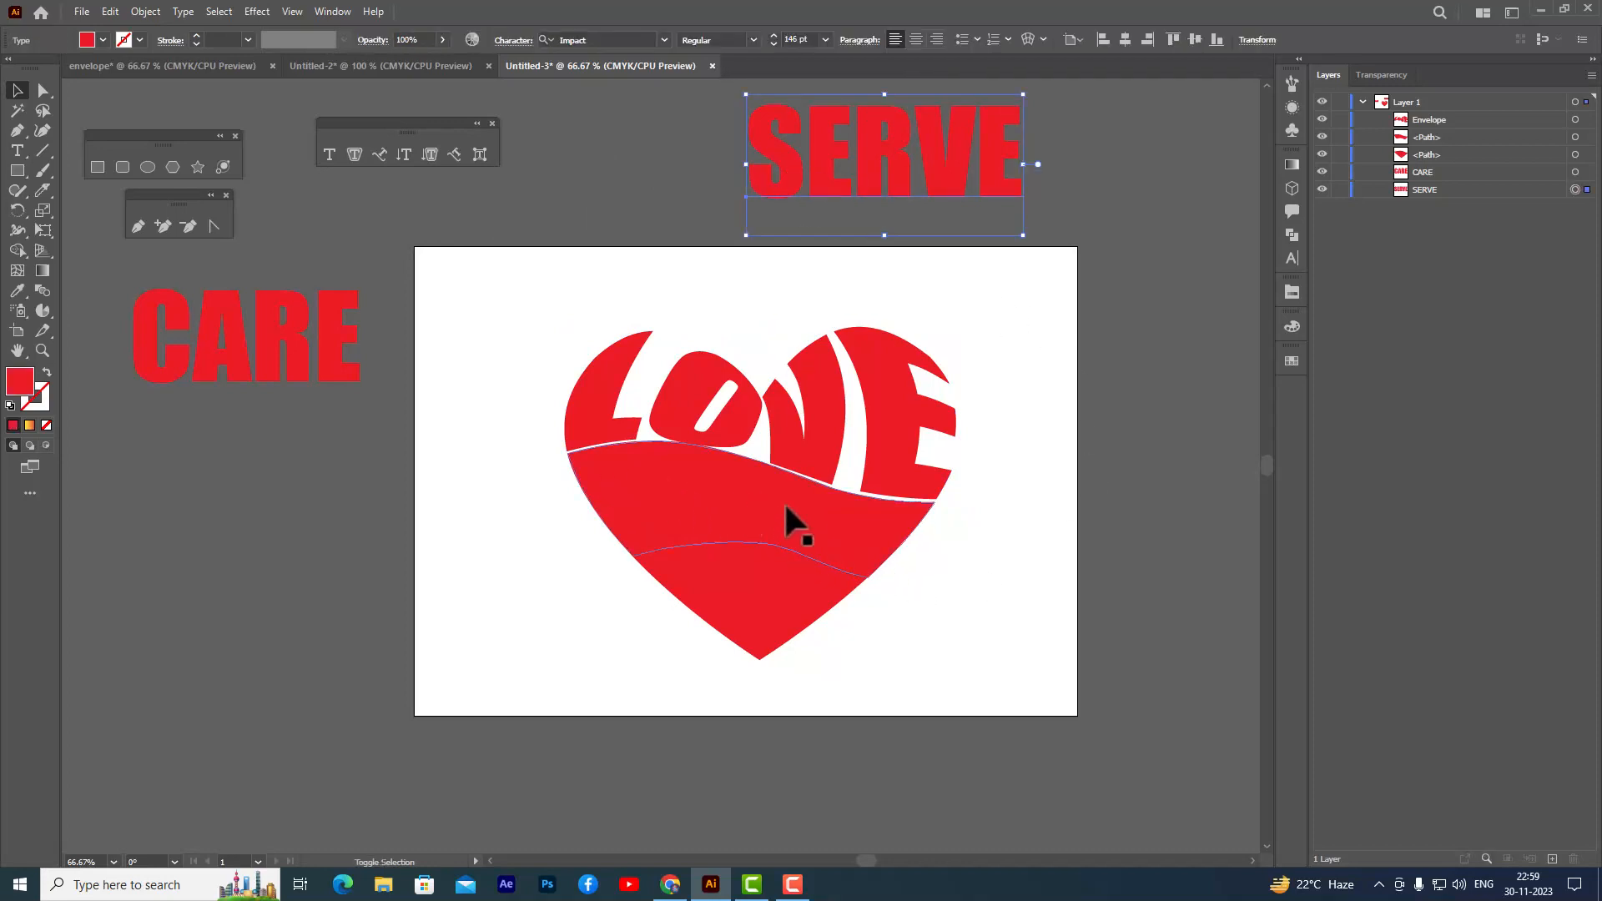
pyautogui.keyDown('shift'); pyautogui.click(719, 489); pyautogui.keyUp('shift')
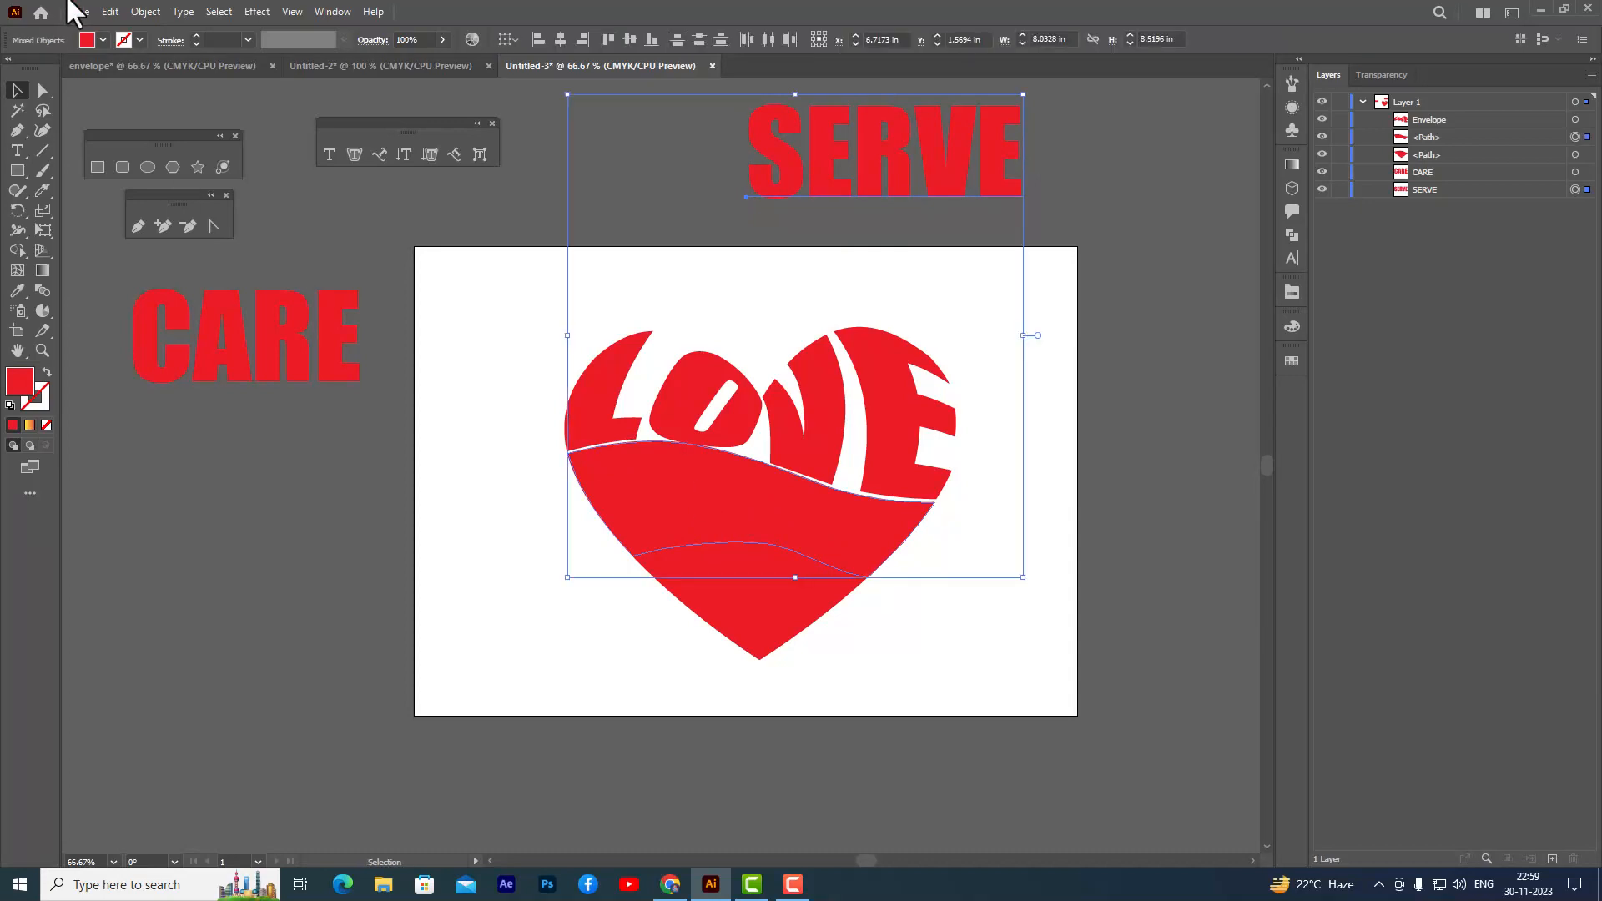
pyautogui.click(145, 11)
pyautogui.moveTo(228, 504)
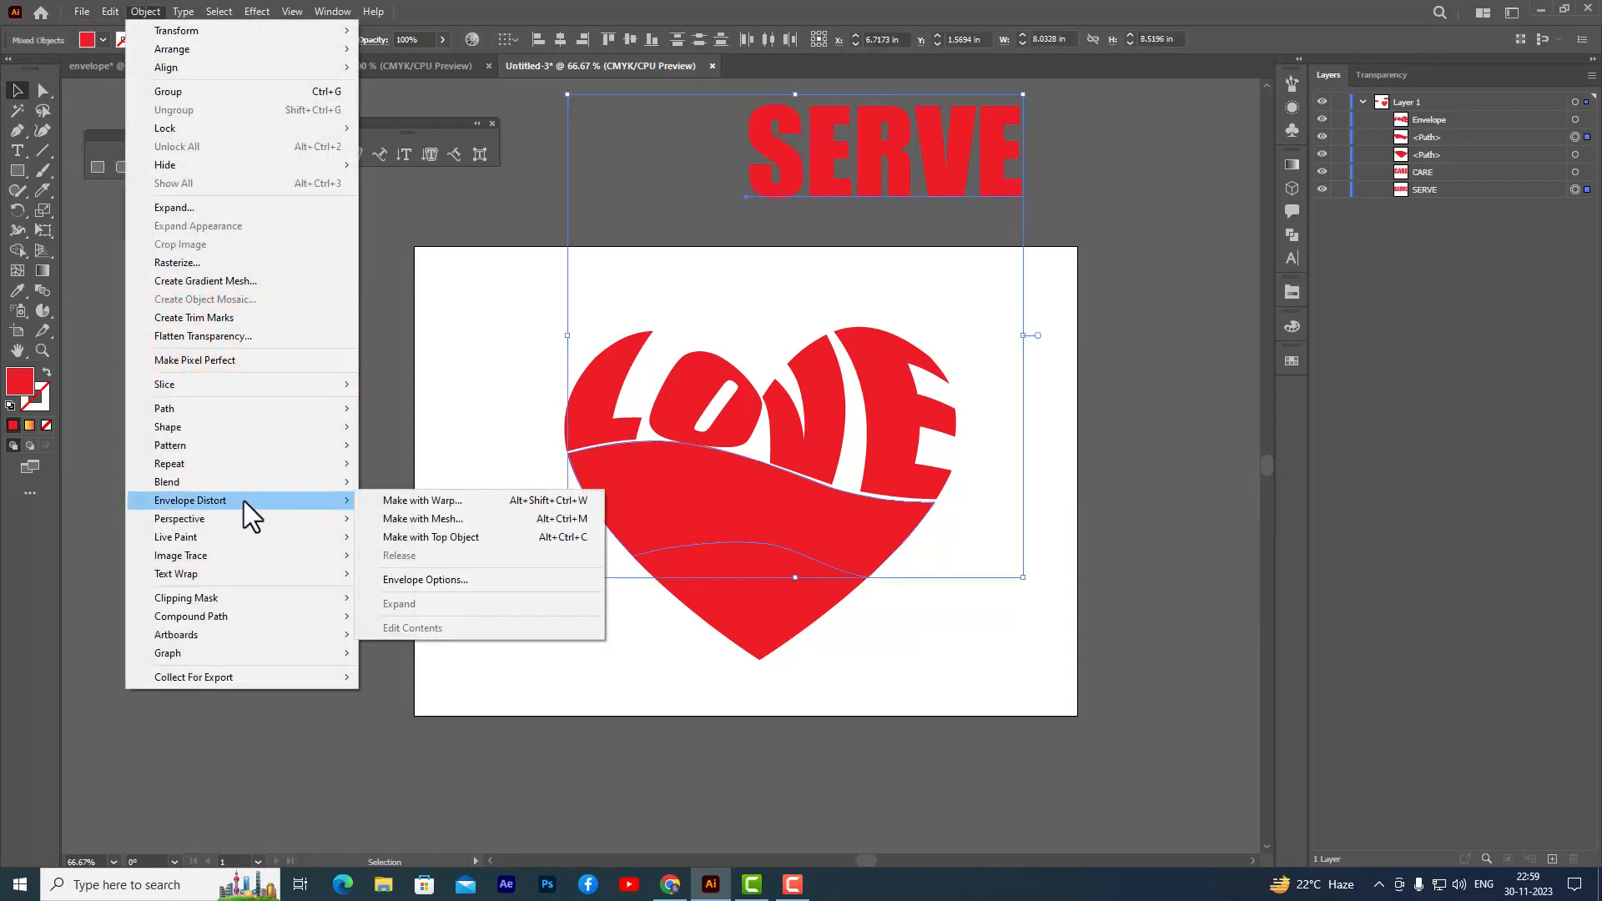
pyautogui.click(482, 538)
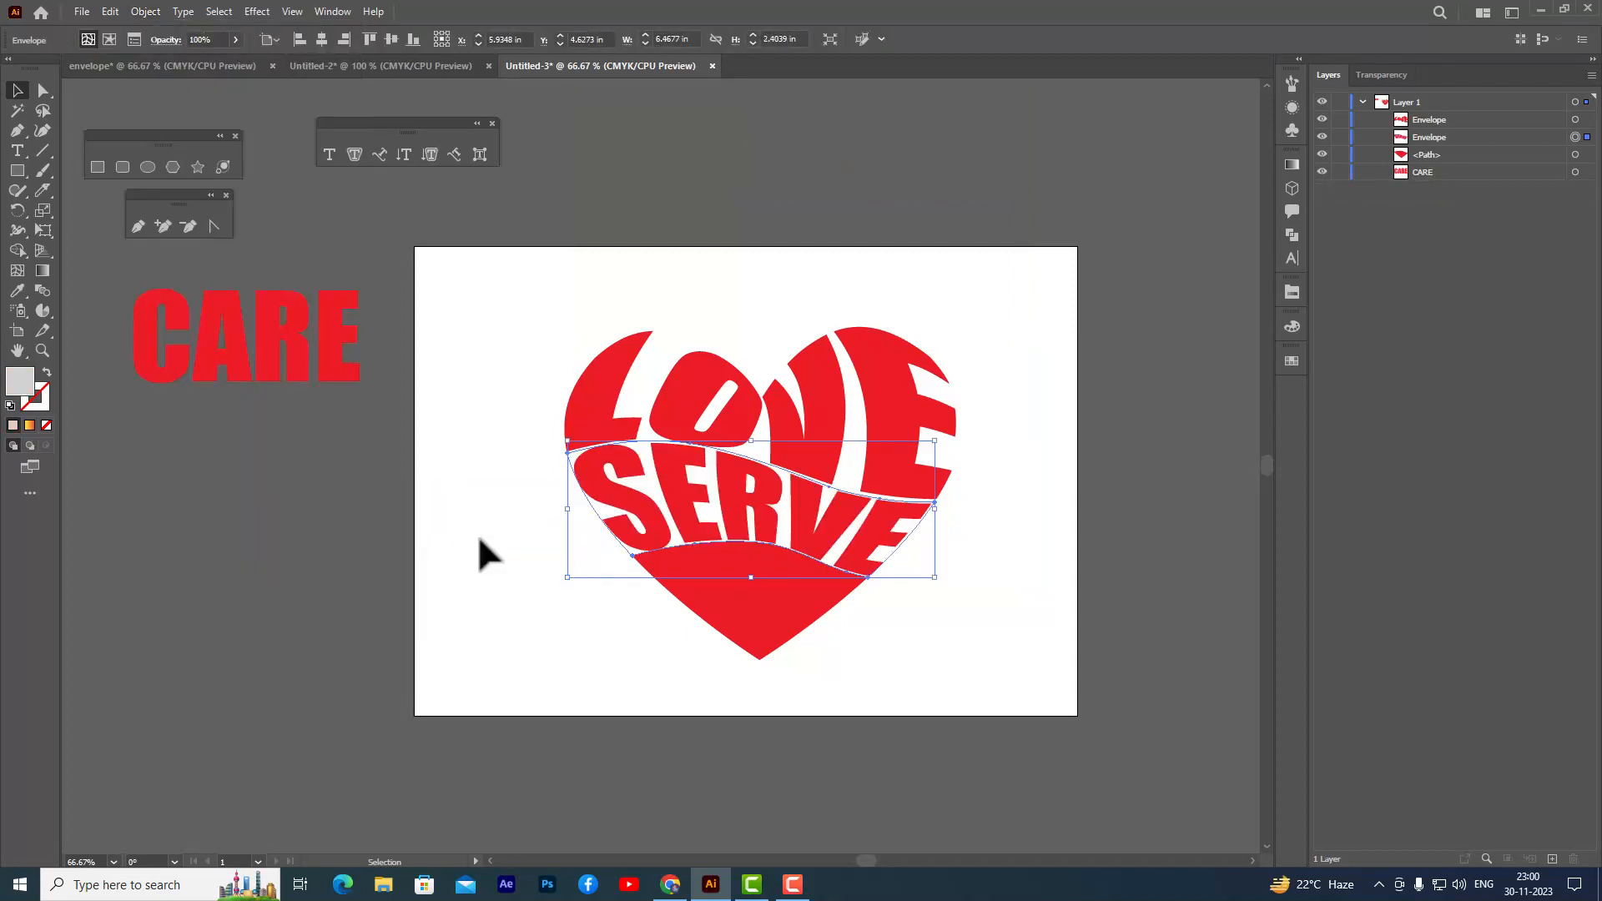
pyautogui.click(1015, 547)
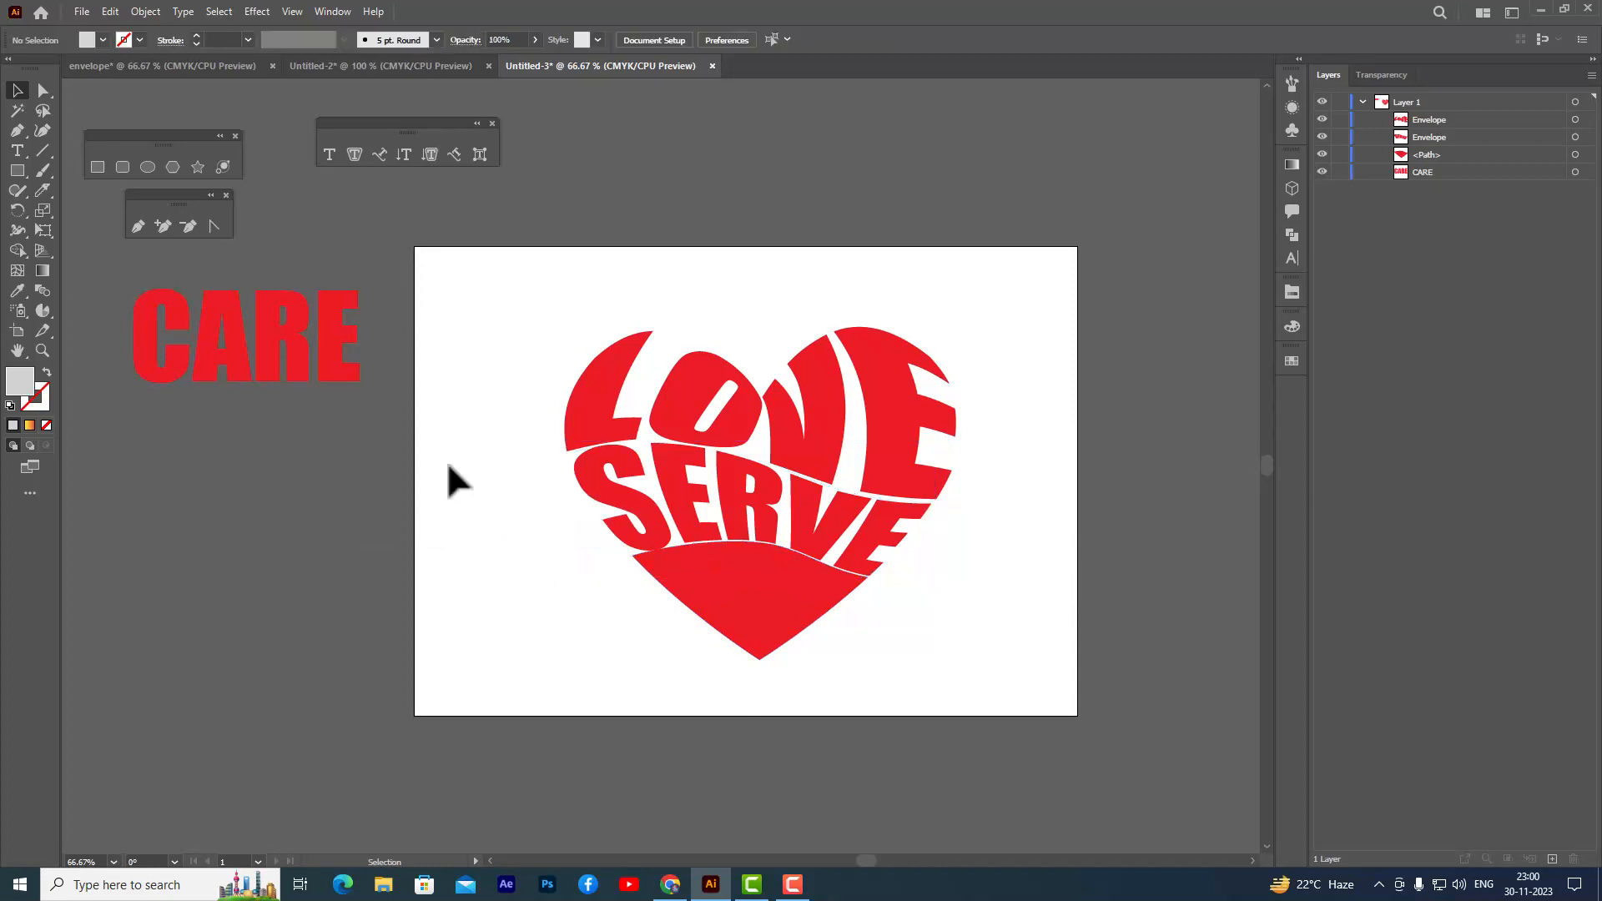
# Distort the word CARE into the heart's pointed bottom section, using that section as the envelope shape
pyautogui.click(300, 344)
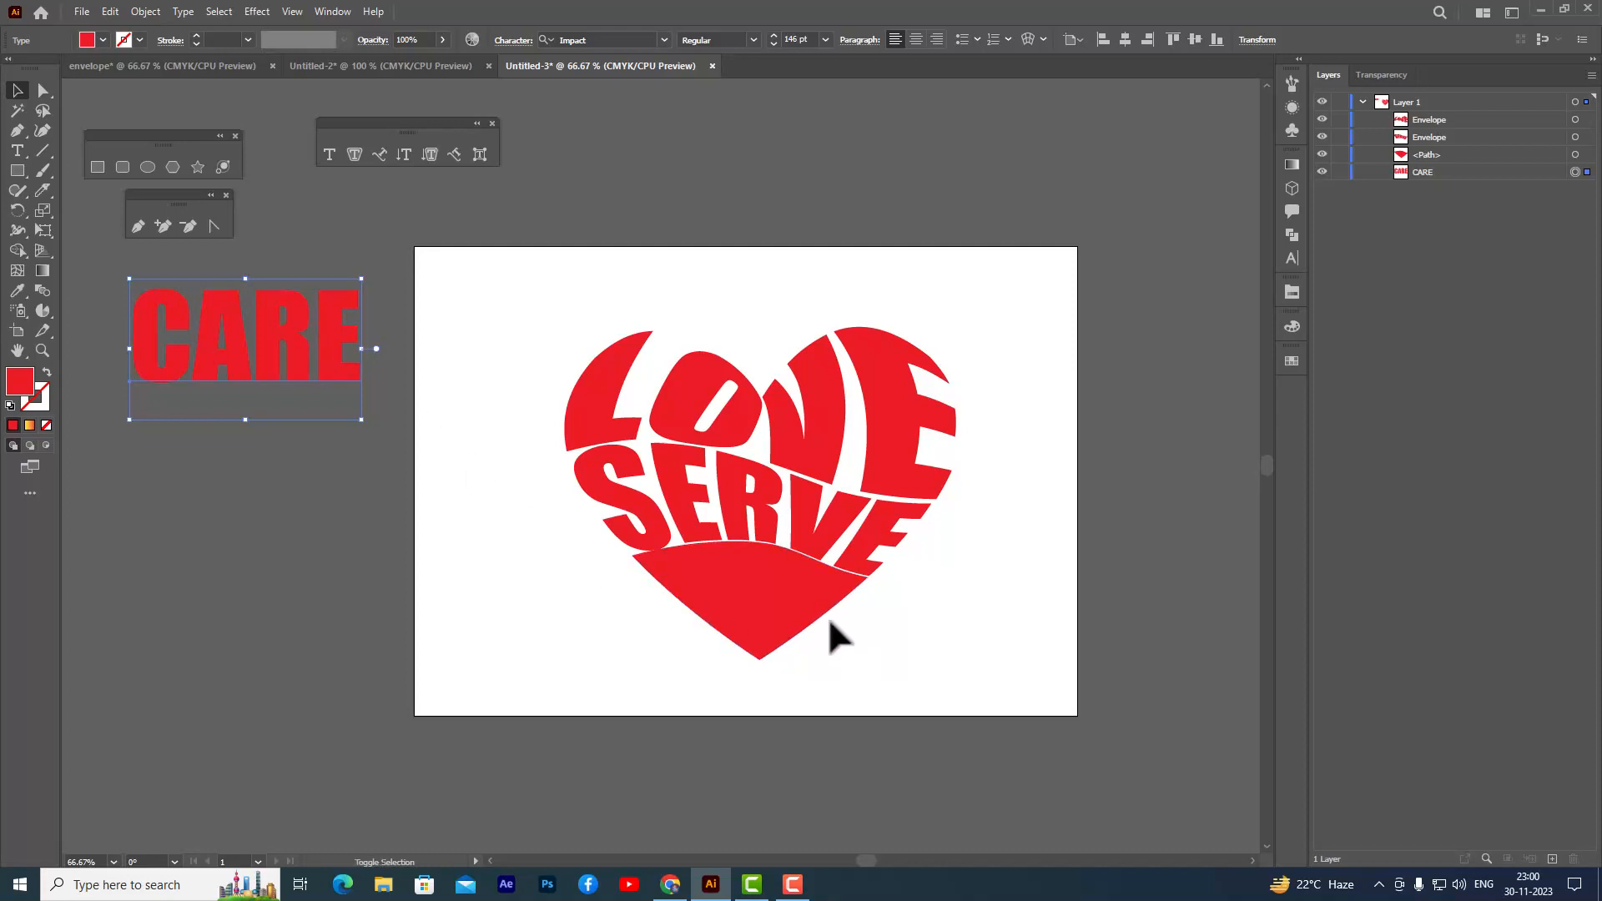
pyautogui.keyDown('shift'); pyautogui.click(769, 584); pyautogui.keyUp('shift')
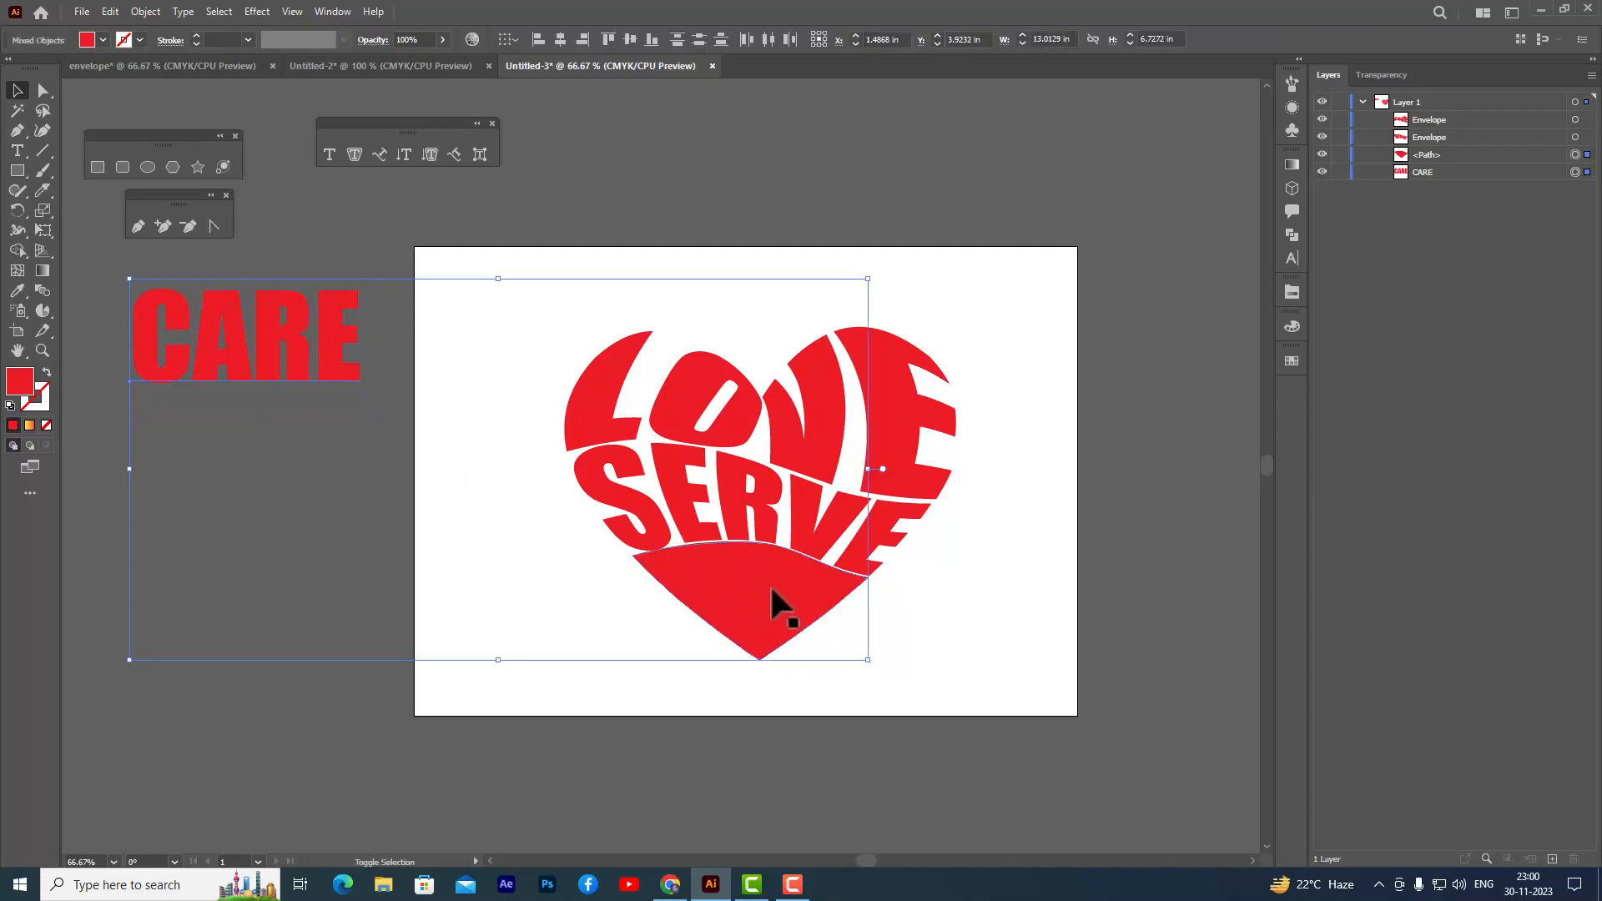
pyautogui.click(146, 11)
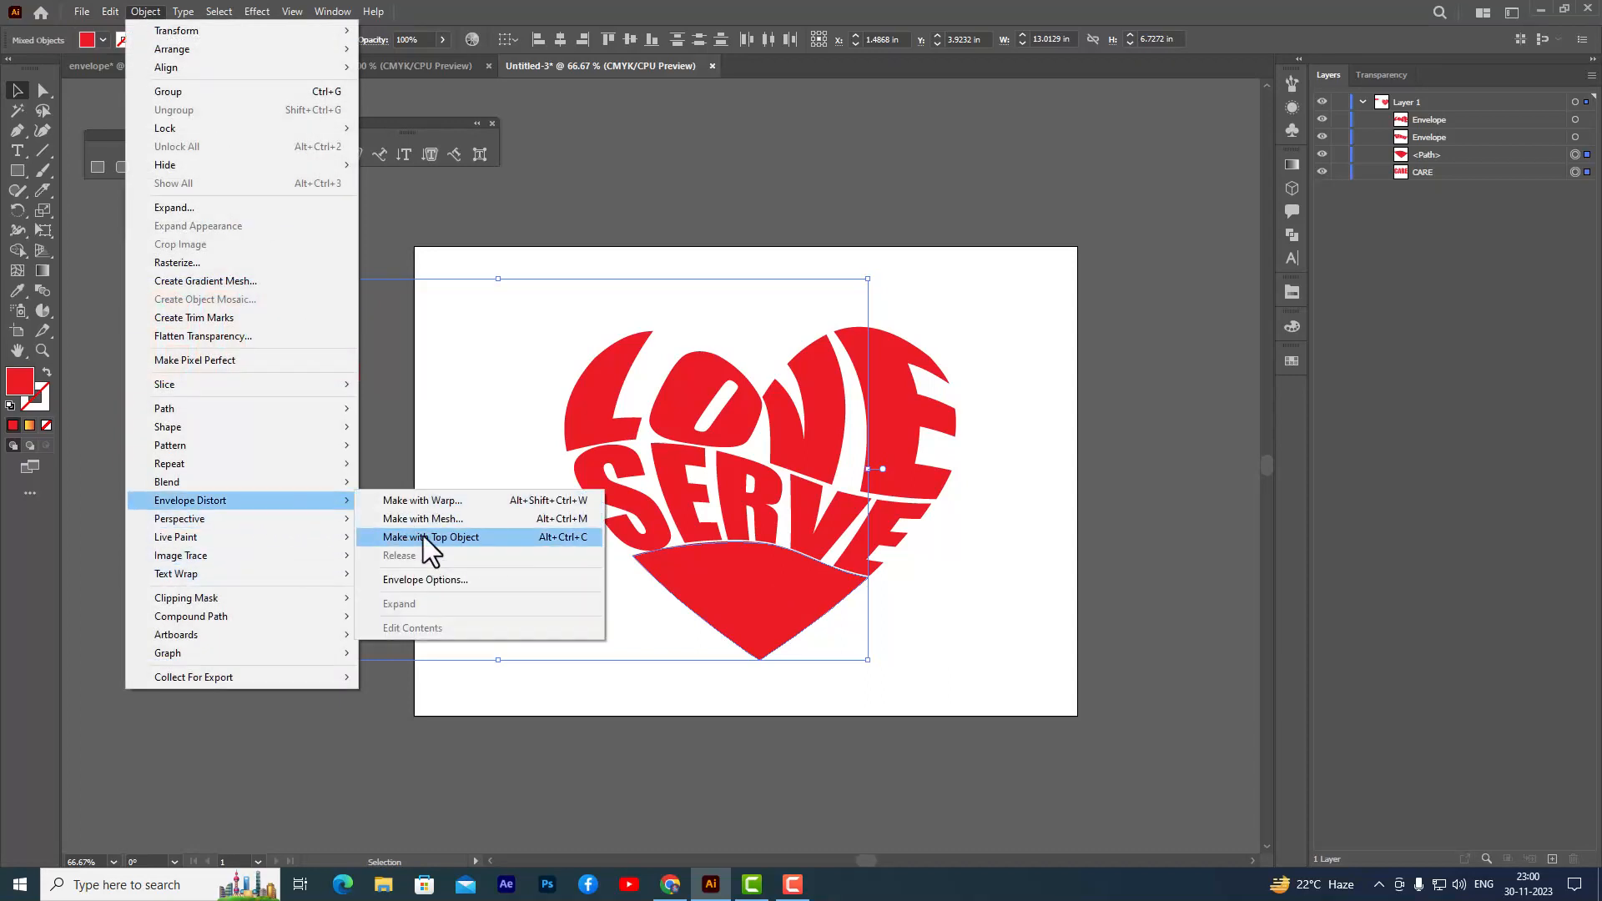
pyautogui.click(492, 538)
pyautogui.click(976, 579)
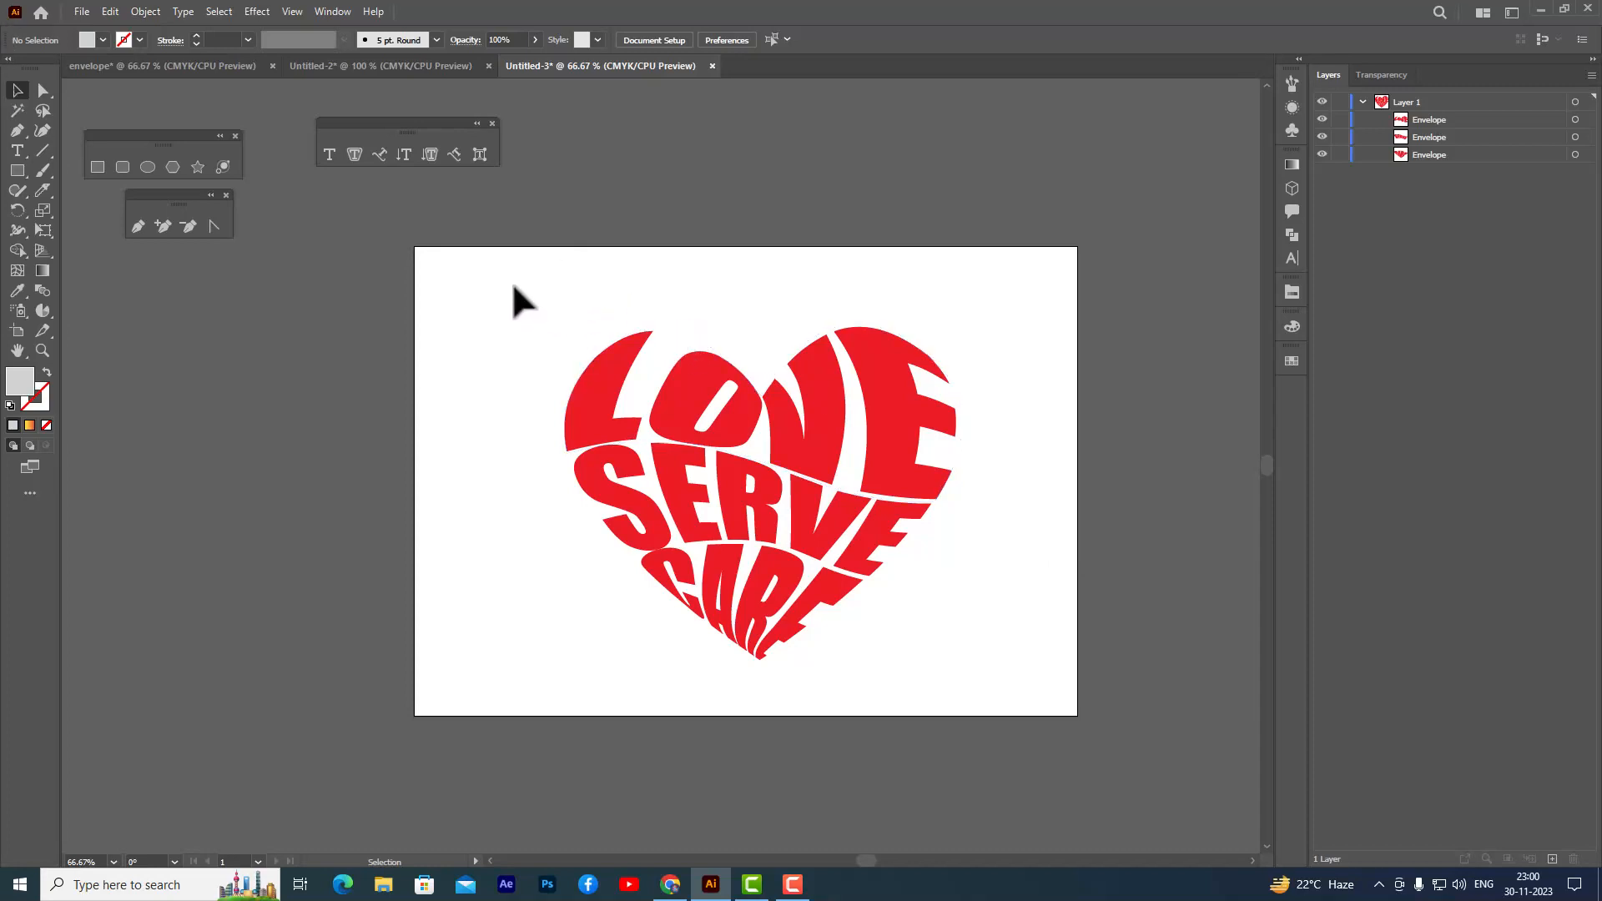
# Expand all three word envelopes with Object and Fill enabled, and deselect the result
pyautogui.moveTo(513, 284); pyautogui.dragTo(1018, 689)
pyautogui.click(144, 11)
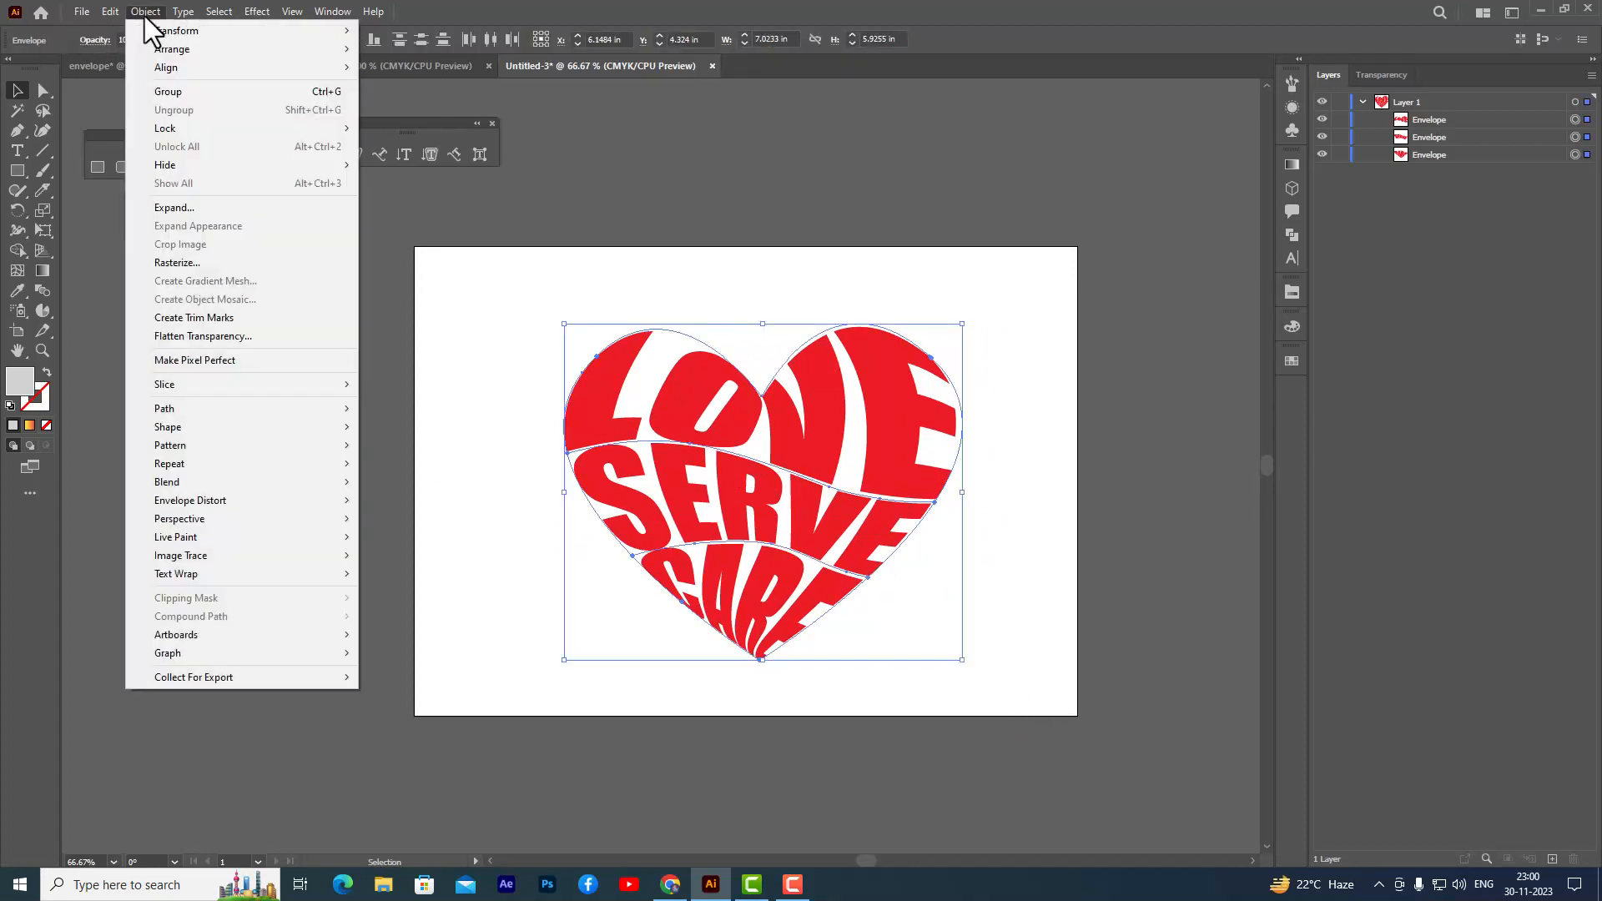
pyautogui.click(222, 212)
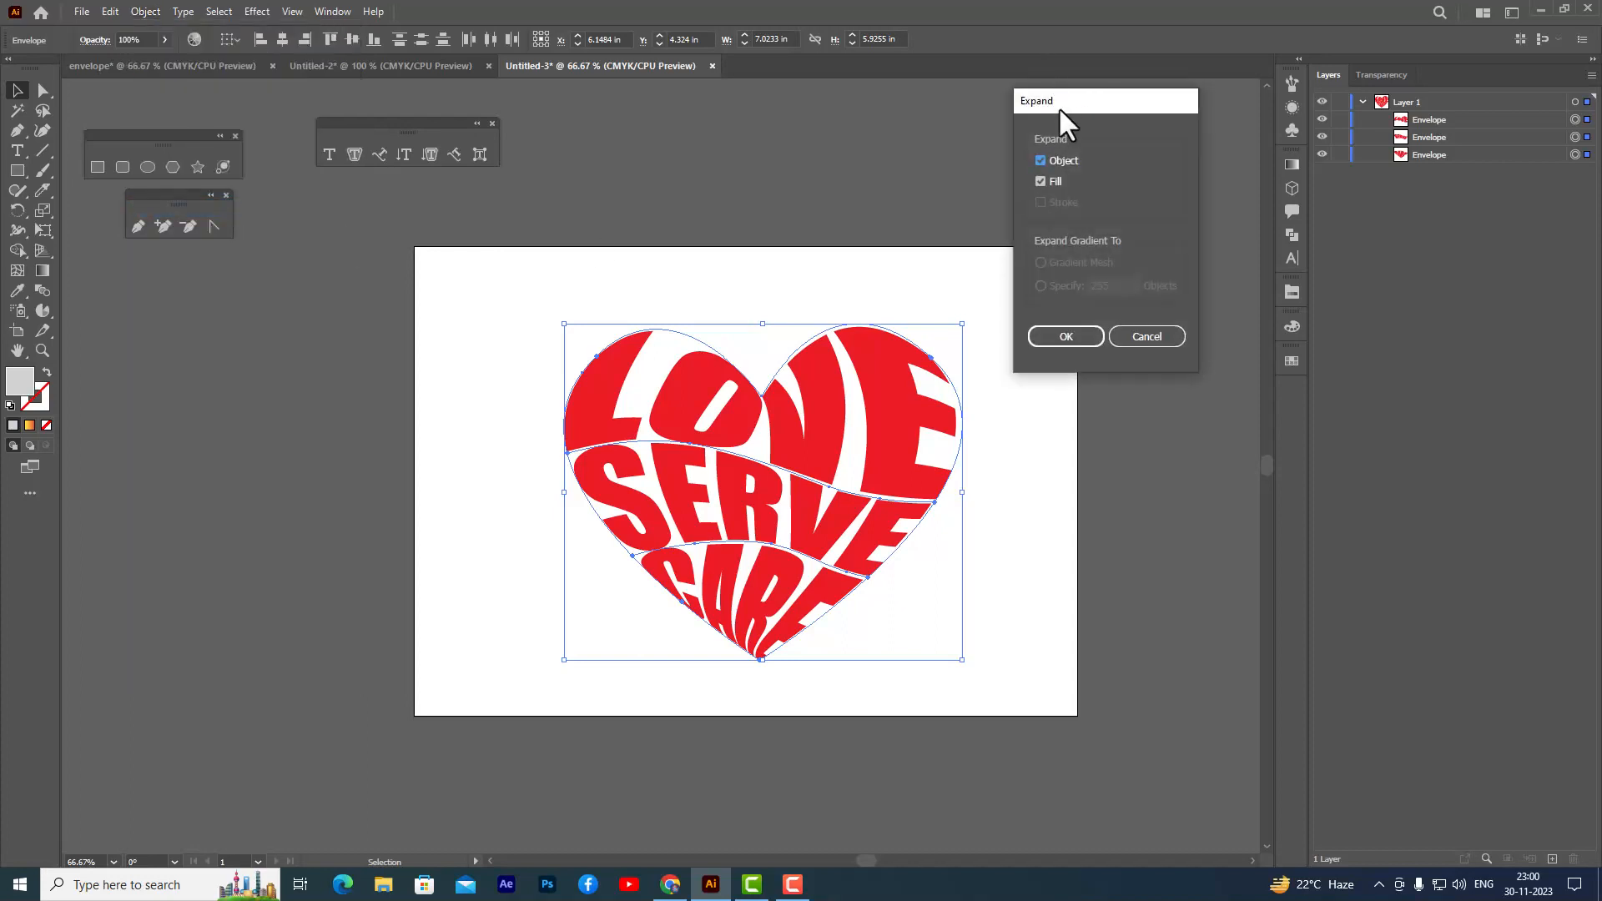
pyautogui.moveTo(1060, 110); pyautogui.dragTo(1094, 76)
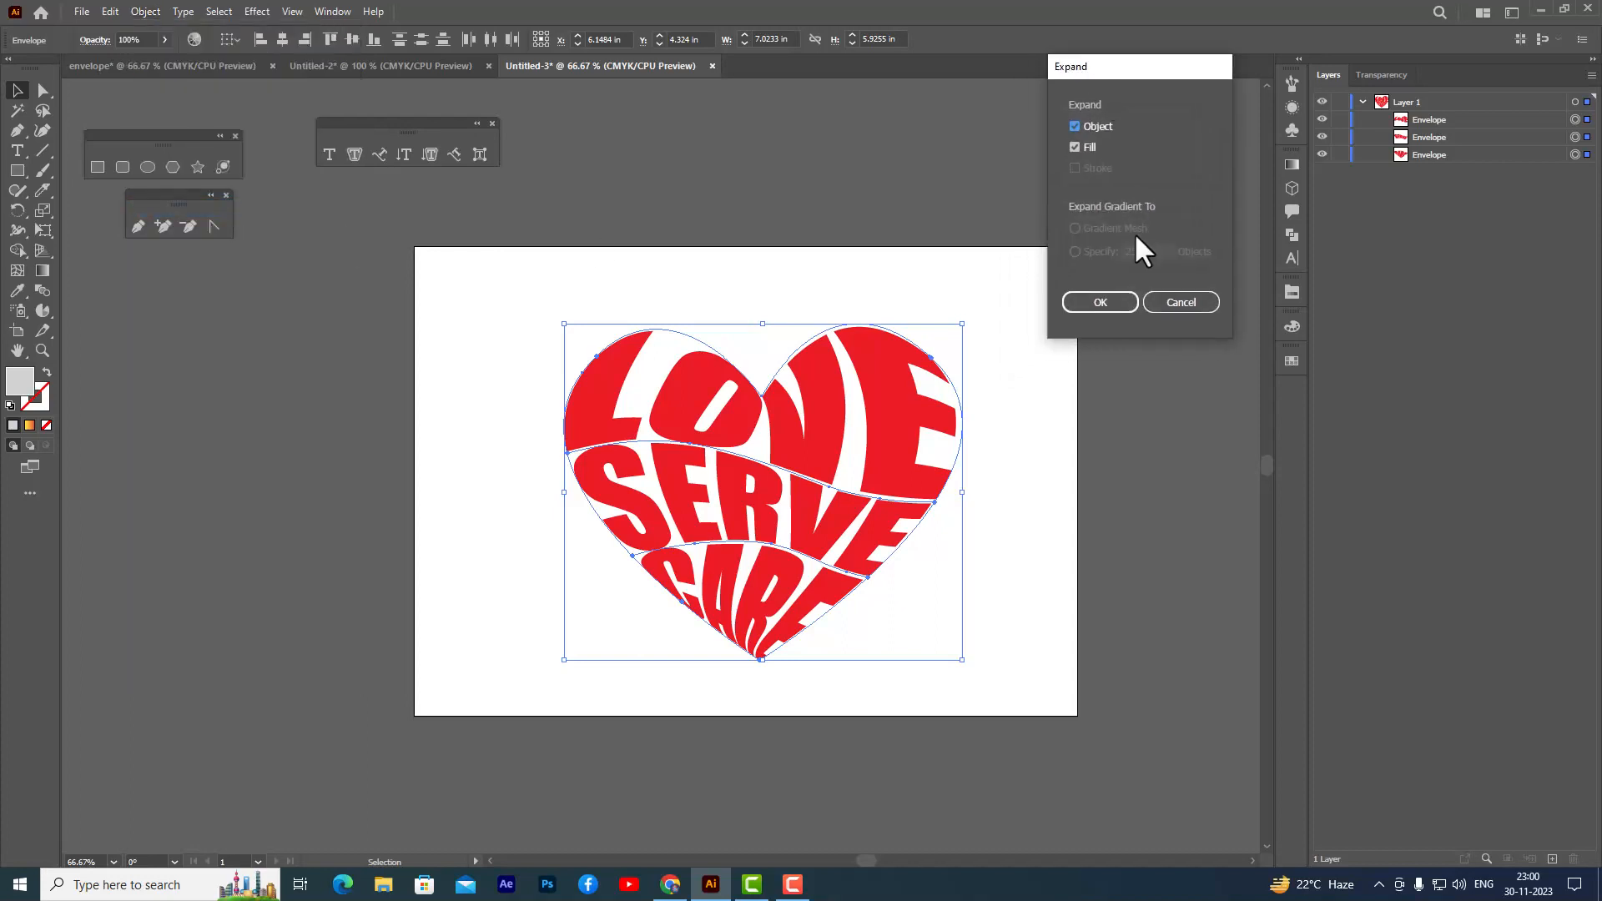
pyautogui.click(1100, 302)
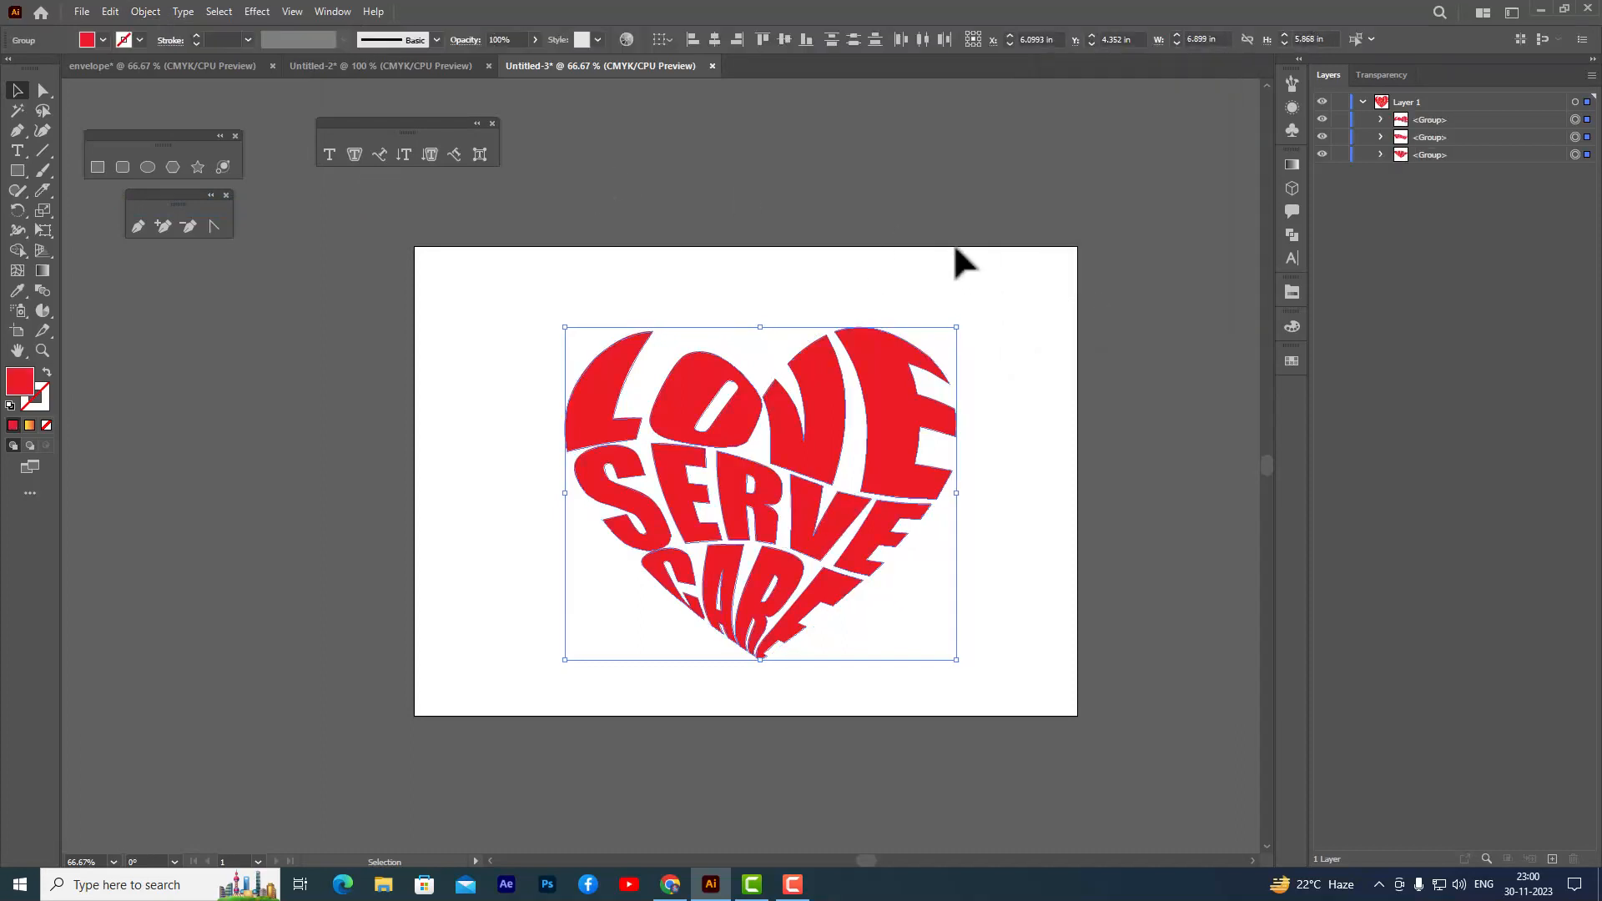
pyautogui.click(872, 177)
# Group the three expanded words of the heart into a single object and deselect it
pyautogui.moveTo(519, 314); pyautogui.dragTo(1040, 704)
pyautogui.click(1030, 449)
pyautogui.moveTo(542, 304); pyautogui.dragTo(1001, 685)
pyautogui.hotkey('ctrl', 'g')
pyautogui.click(1003, 536)
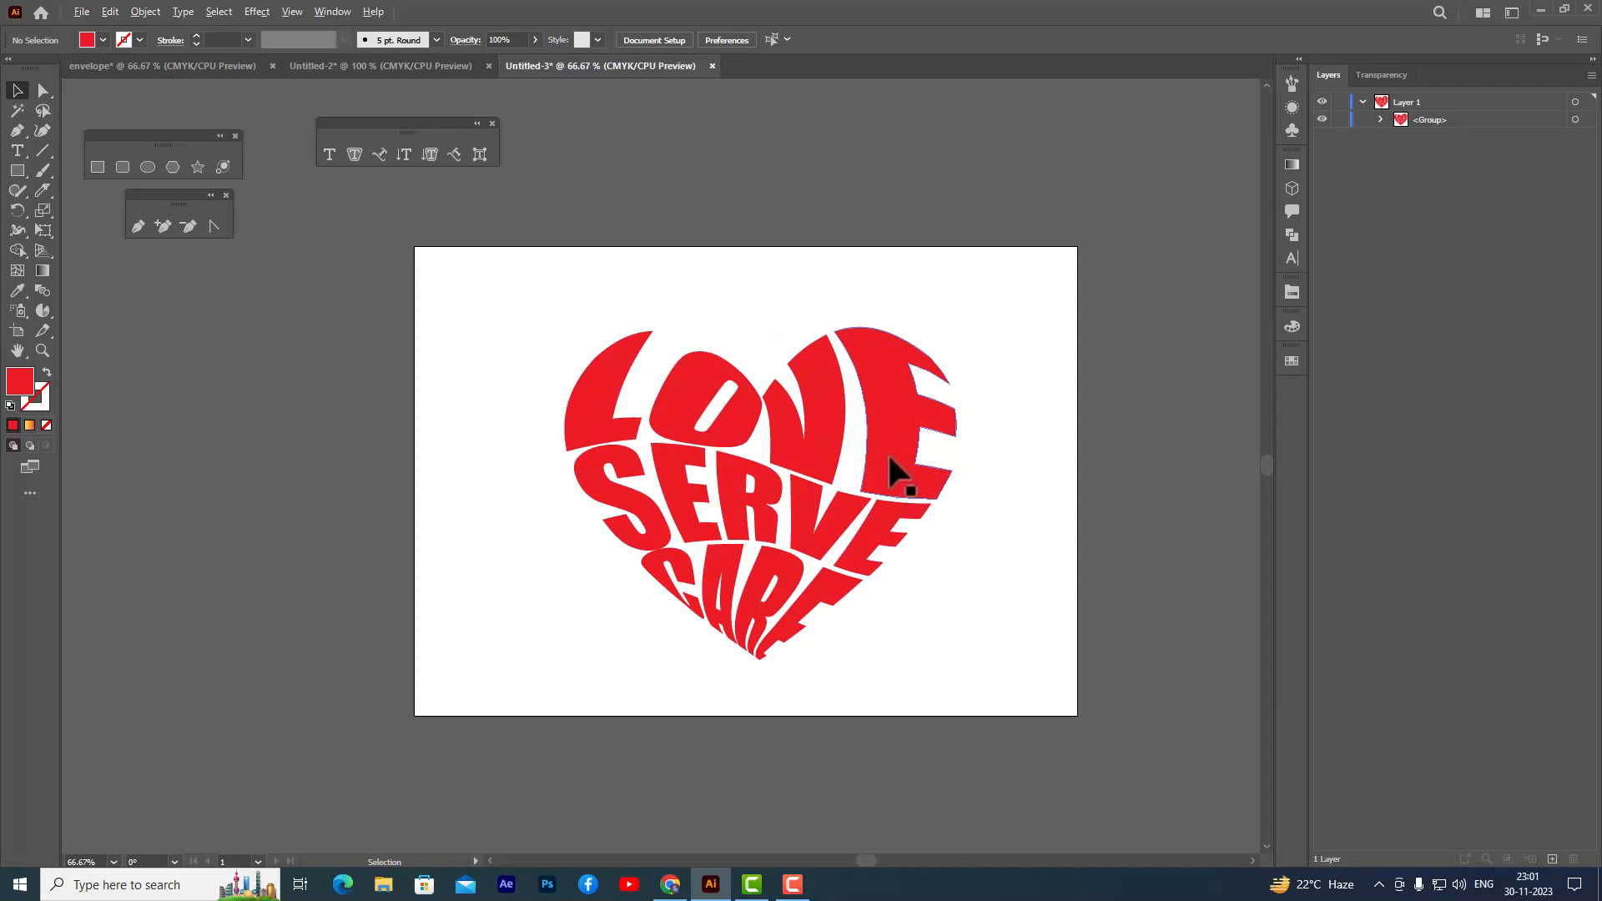
# Place a duplicate of the grouped heart off the artboard on its left side, slightly lower than the original
pyautogui.moveTo(889, 458); pyautogui.dragTo(358, 458)
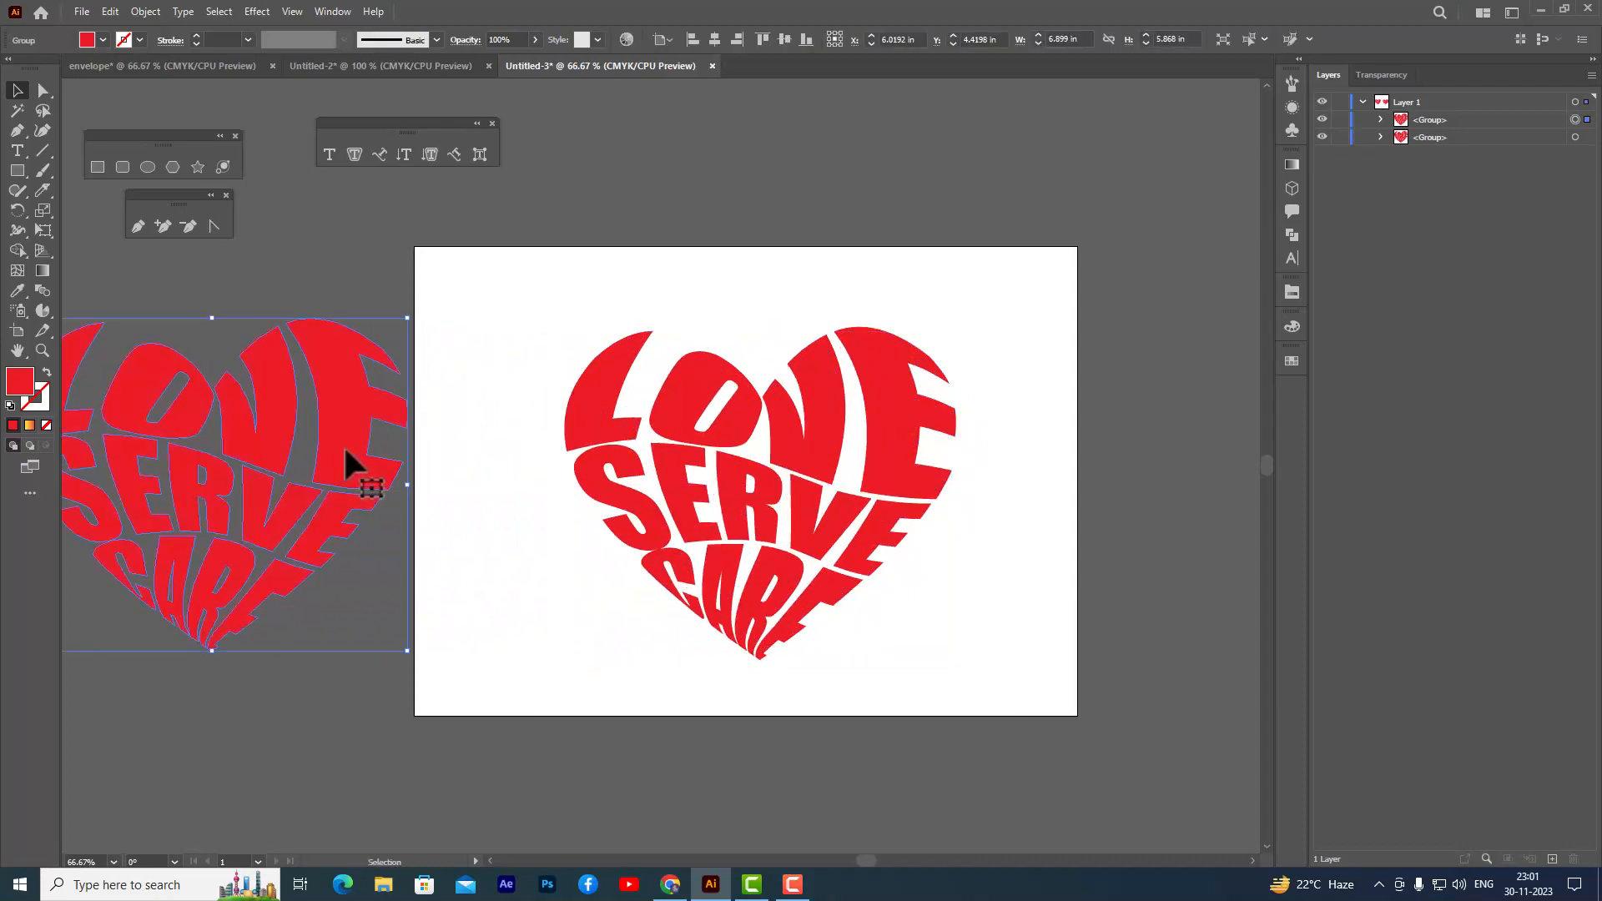
pyautogui.click(769, 177)
pyautogui.hotkey('ctrl', '-')
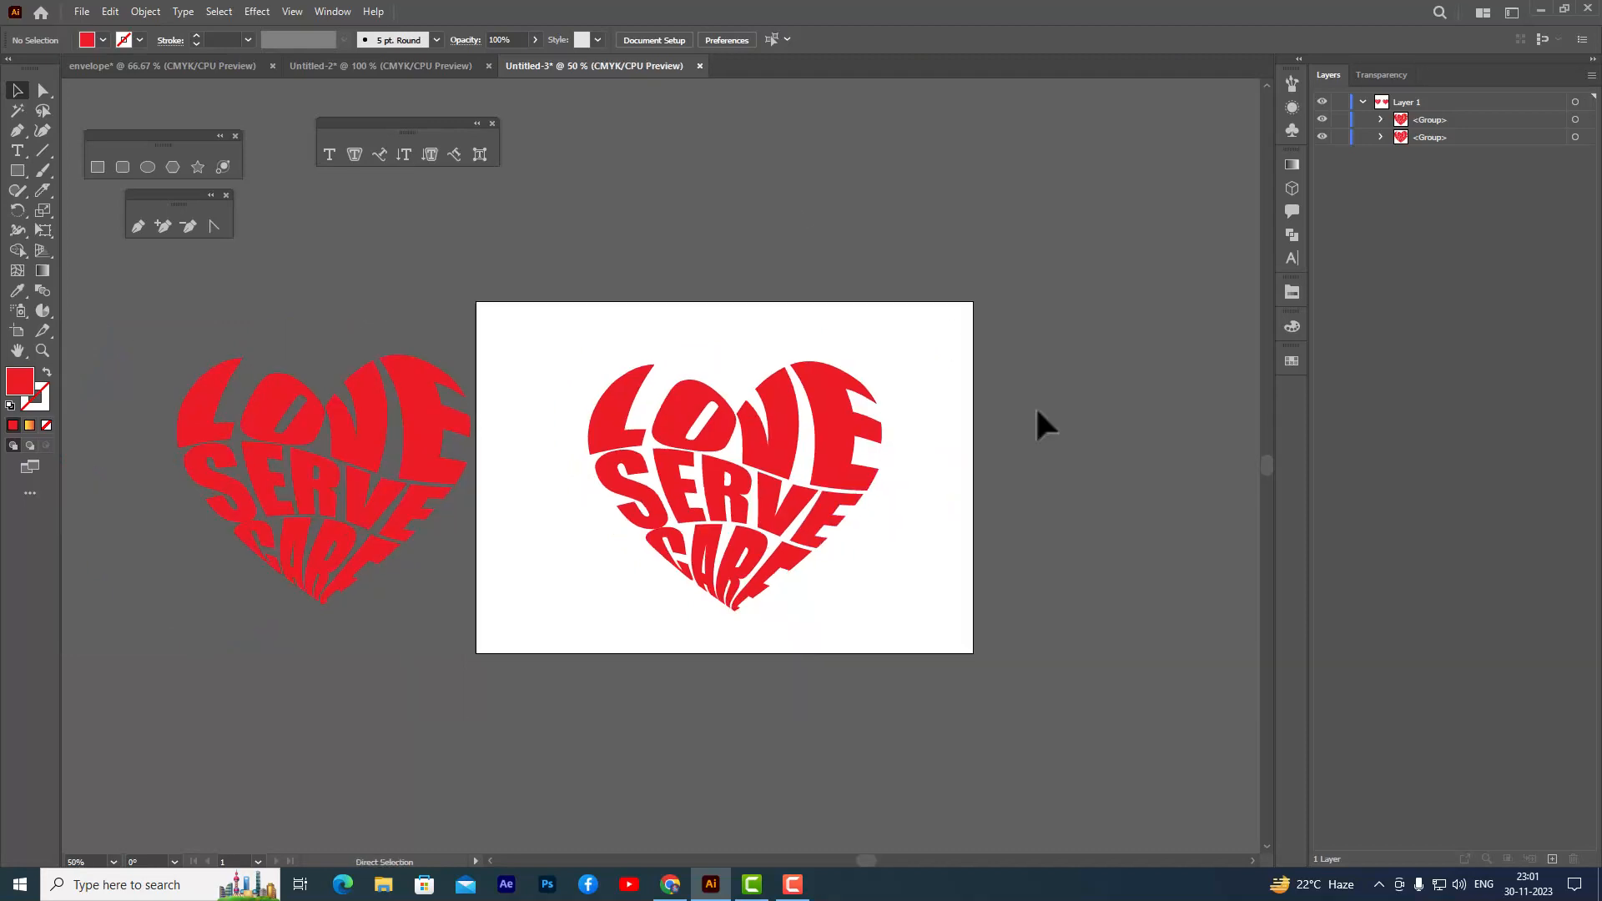
pyautogui.moveTo(168, 343); pyautogui.dragTo(536, 651)
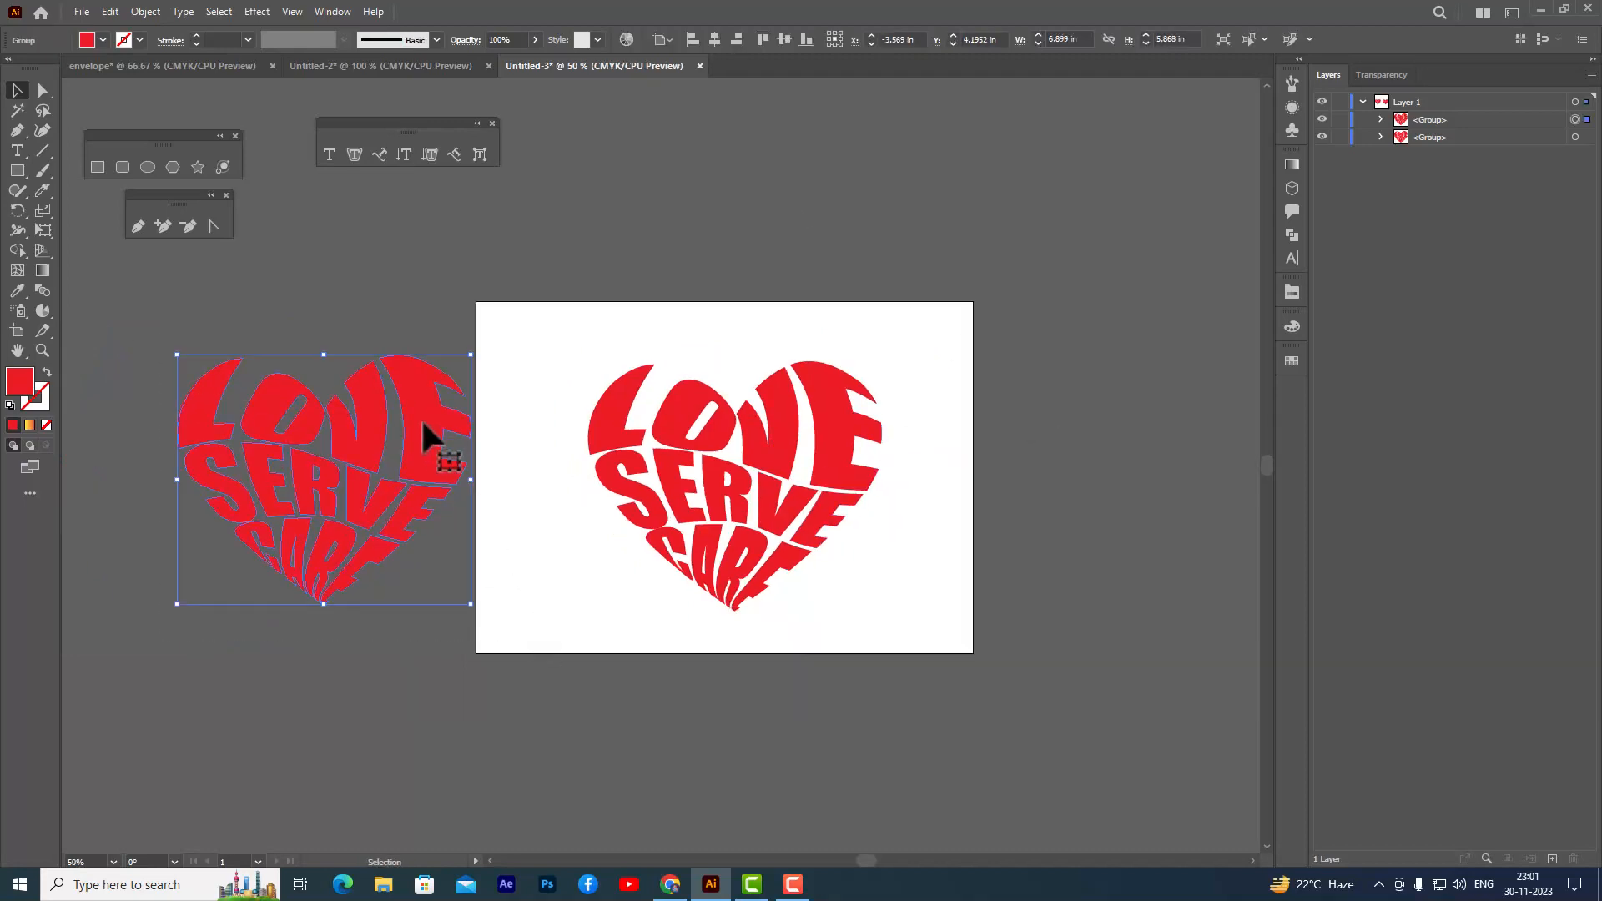
pyautogui.moveTo(423, 423); pyautogui.dragTo(389, 490)
# Paste a copy of the artboard heart in place behind it and shrink the copy about its centre to about 2.05 by 1.74 in
pyautogui.click(772, 469)
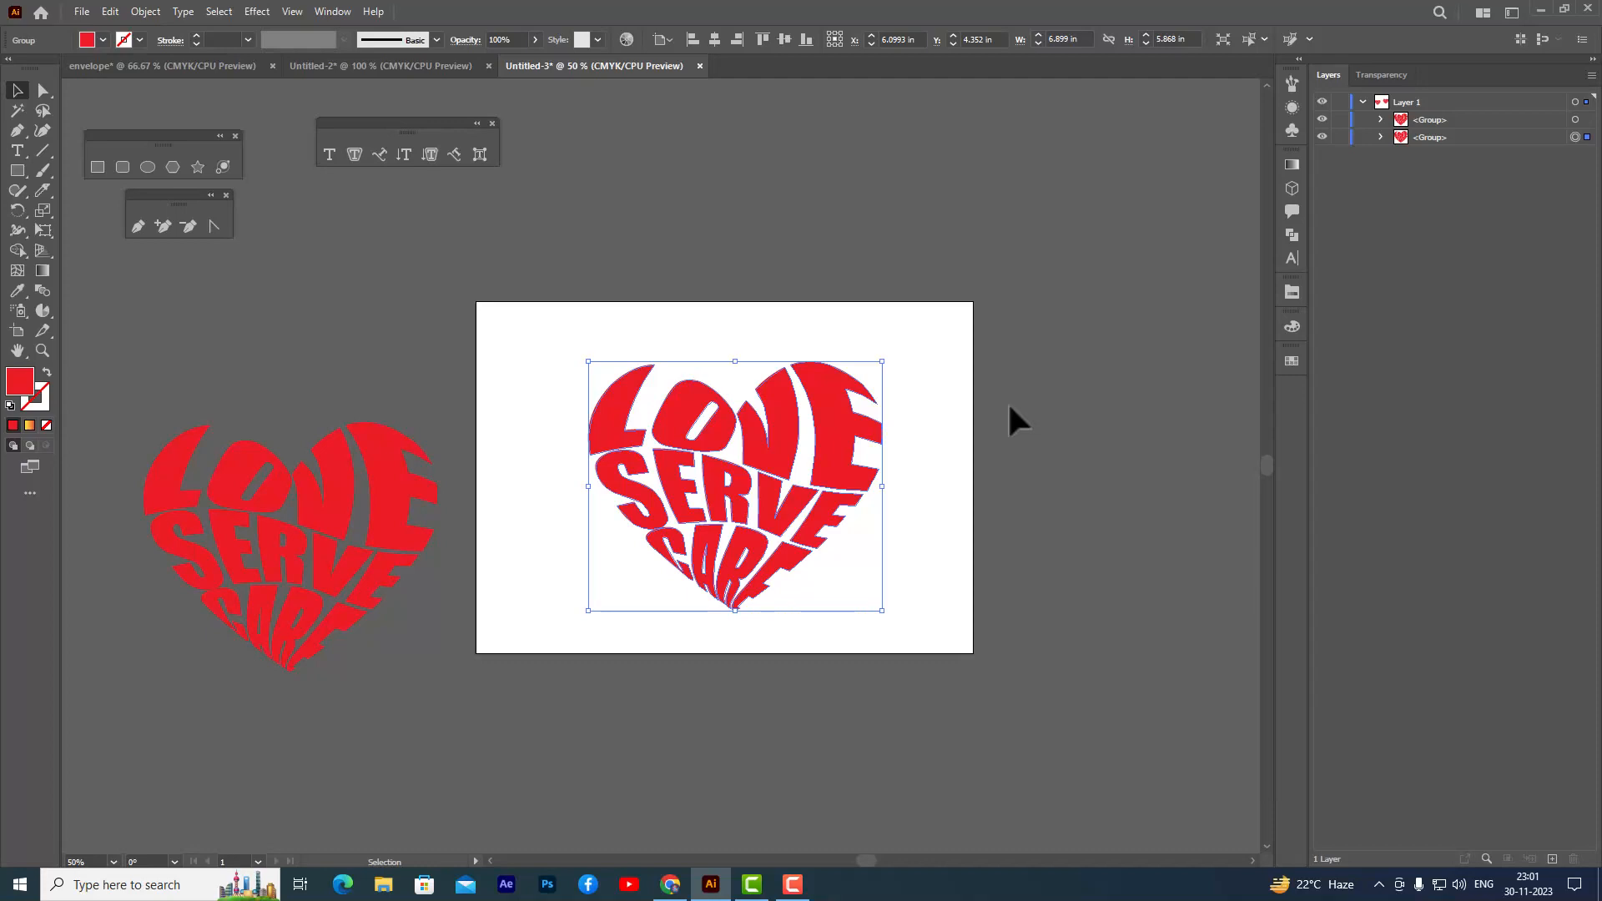
pyautogui.hotkey('ctrl', 'f')
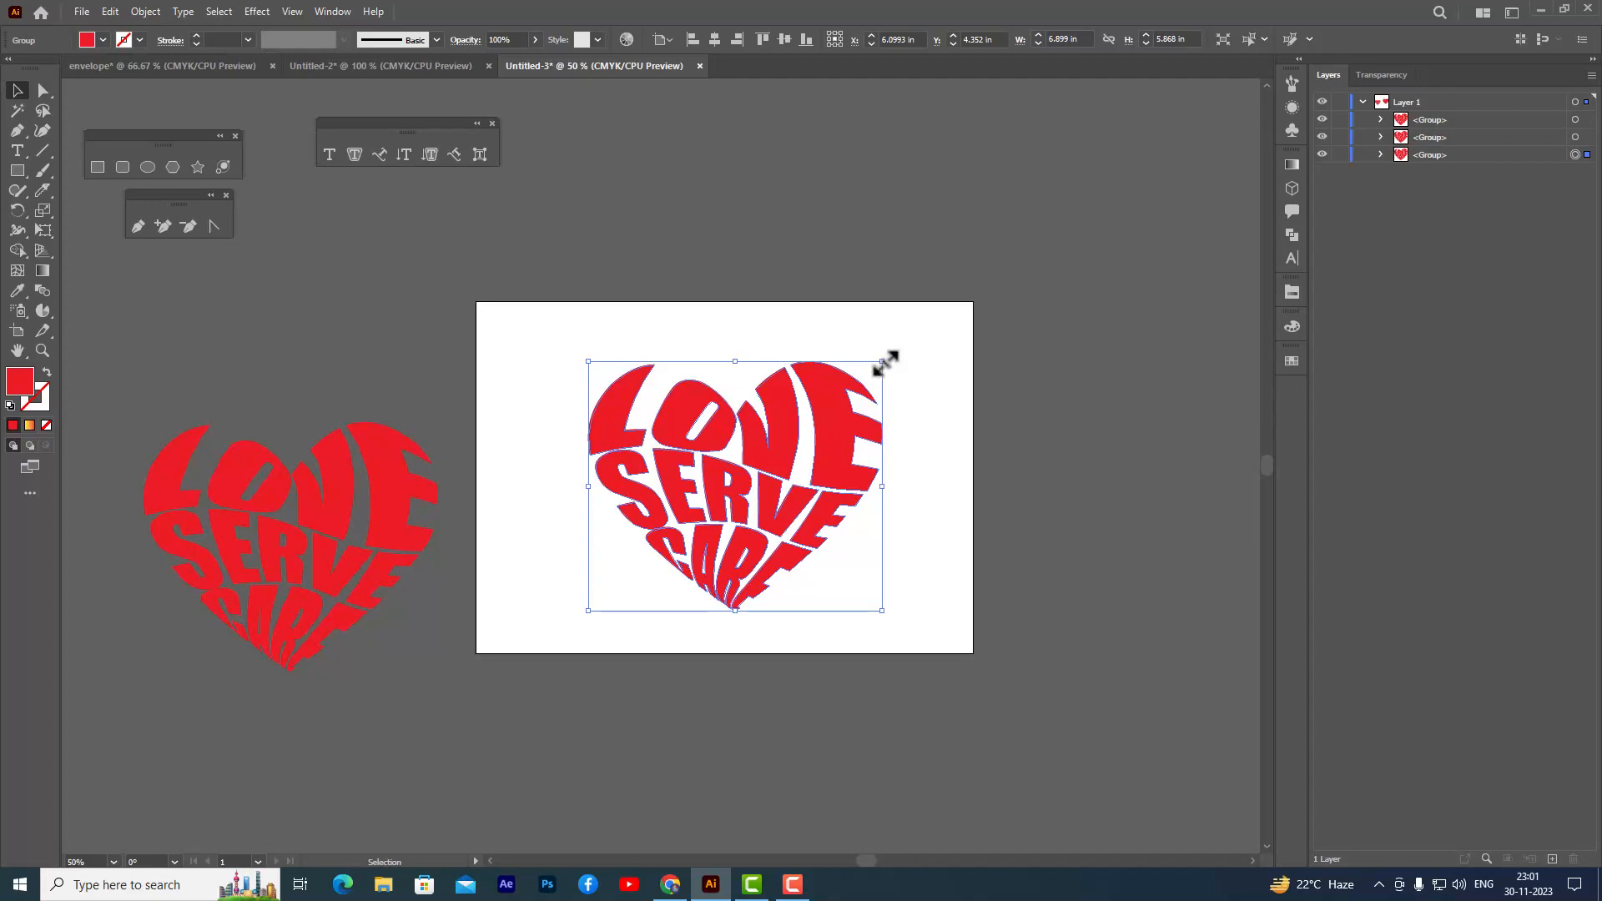
pyautogui.moveTo(883, 361); pyautogui.dragTo(780, 449)
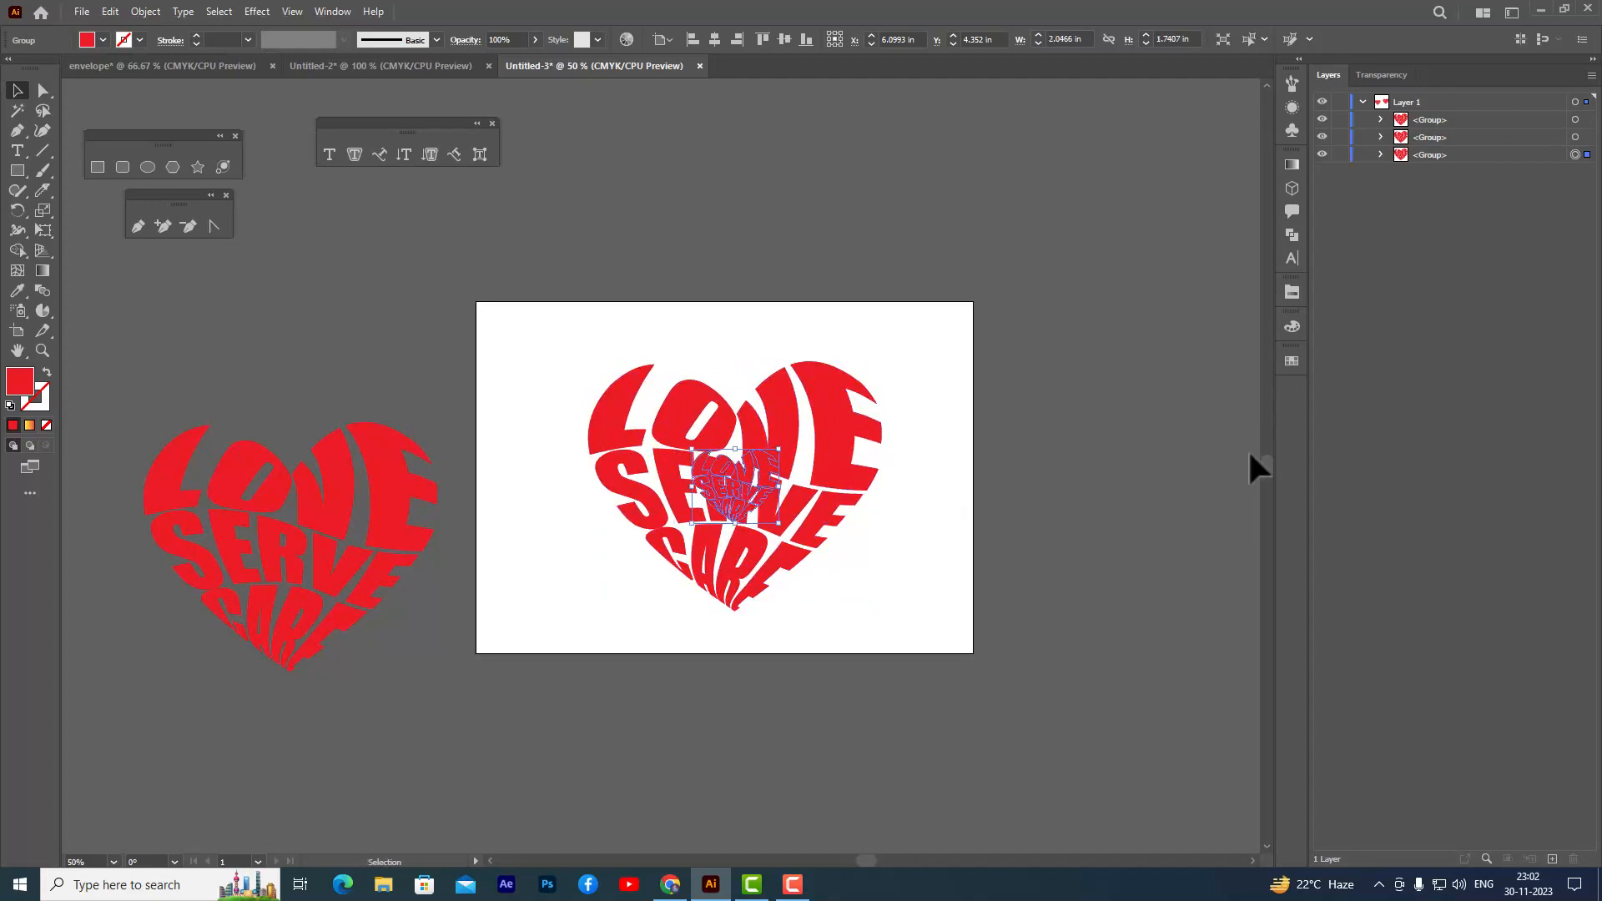
# Fill the small heart at the back with light yellow and the large heart on the artboard with green
pyautogui.click(1291, 328)
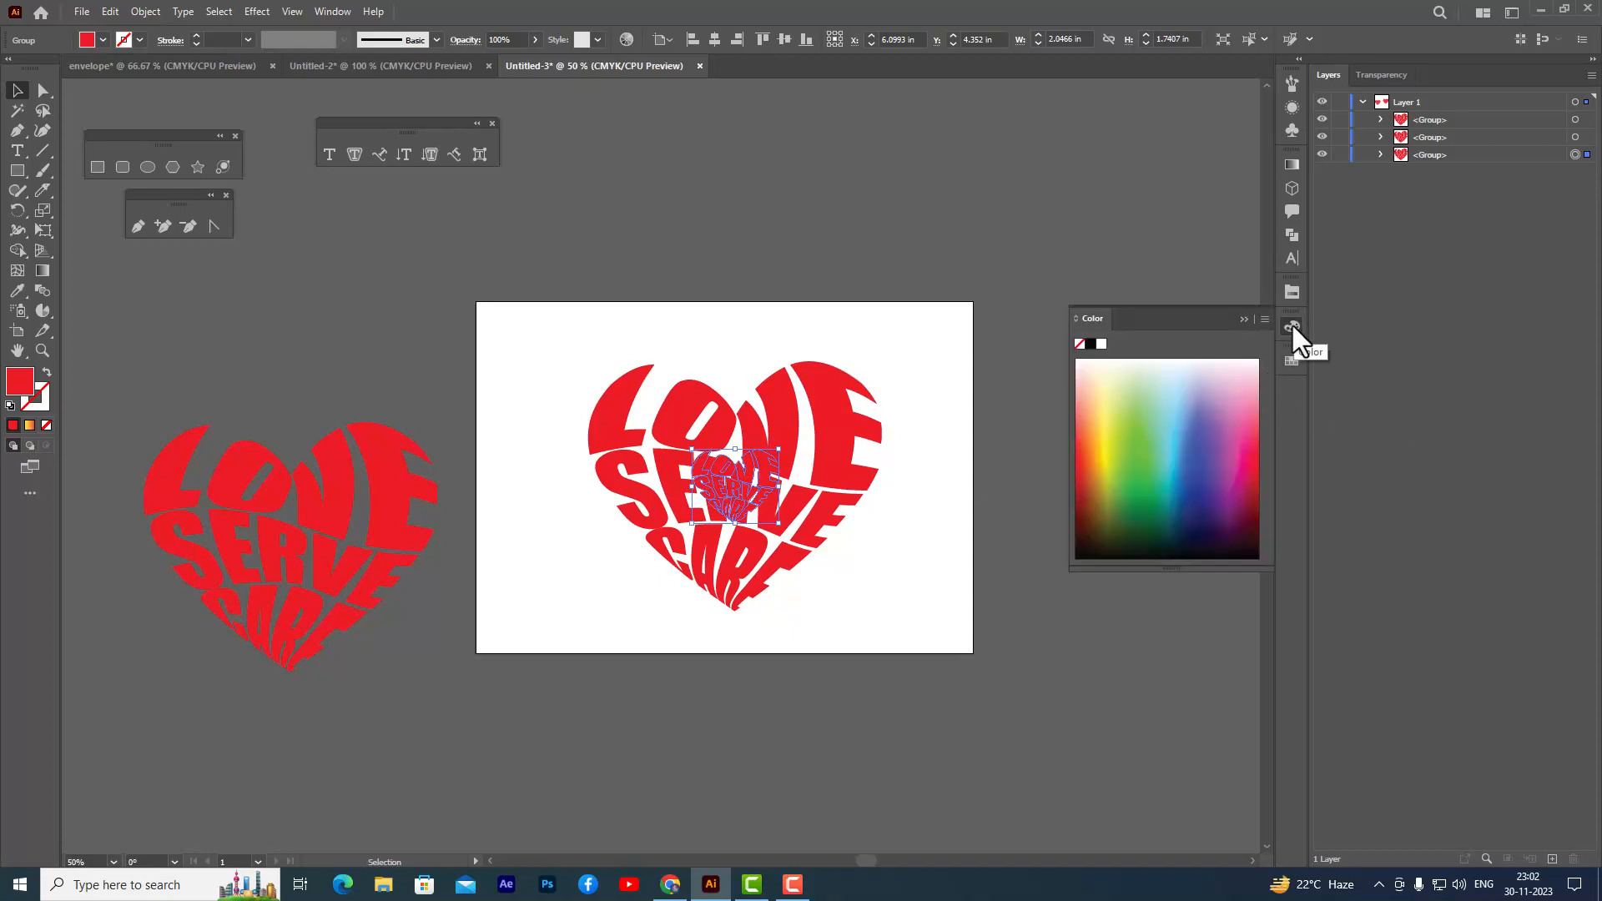
pyautogui.click(1105, 421)
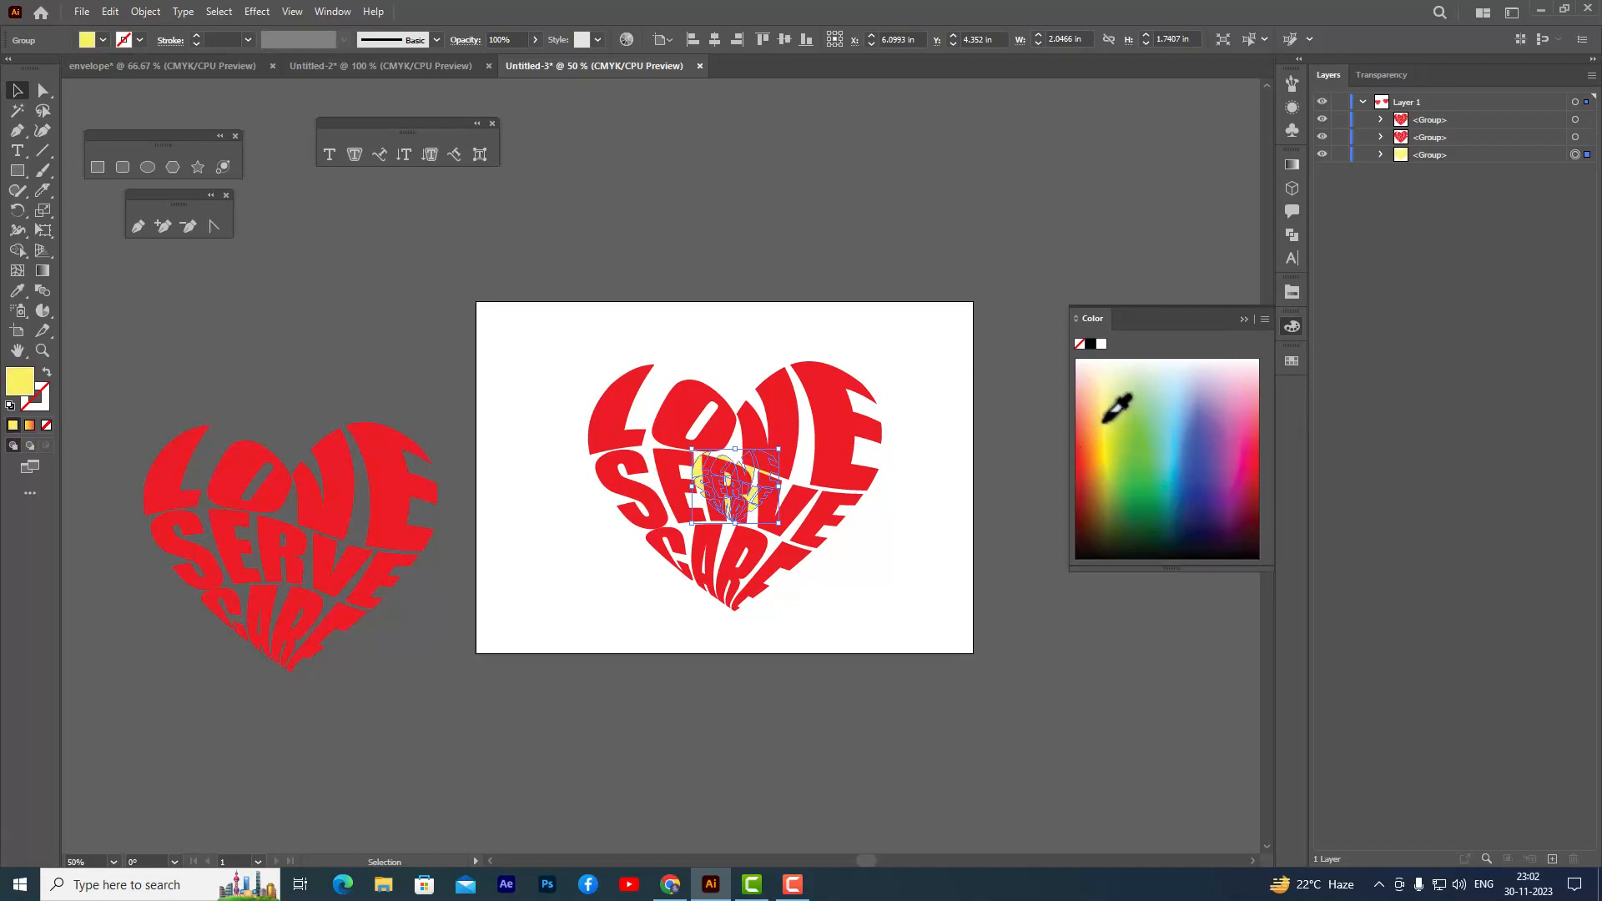
pyautogui.click(814, 288)
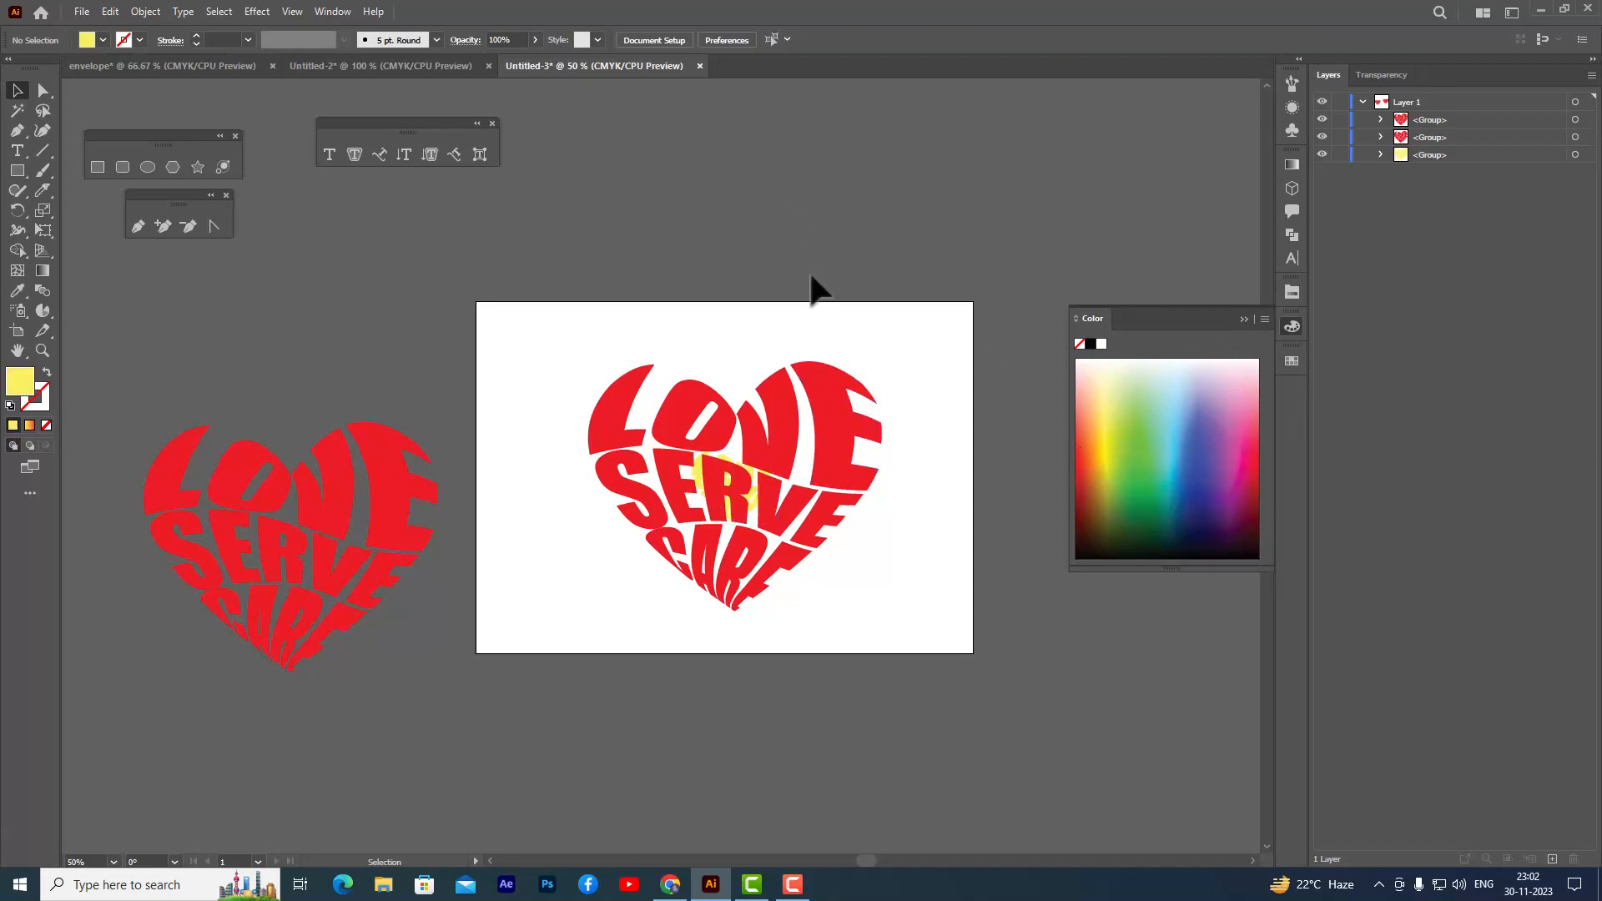
pyautogui.click(855, 414)
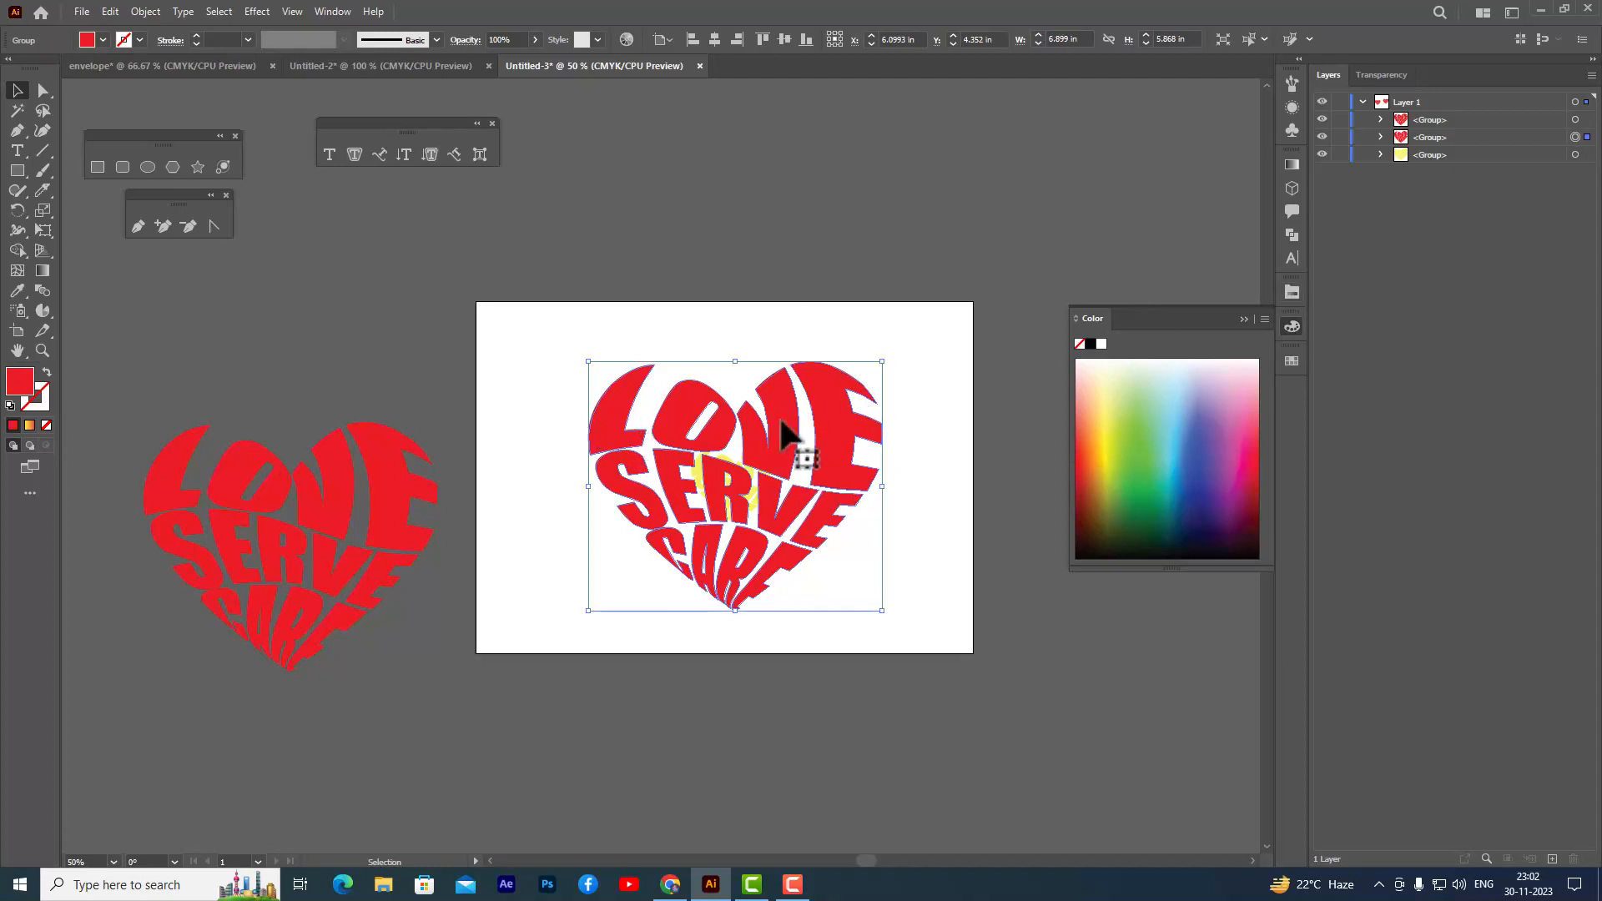
pyautogui.click(1139, 502)
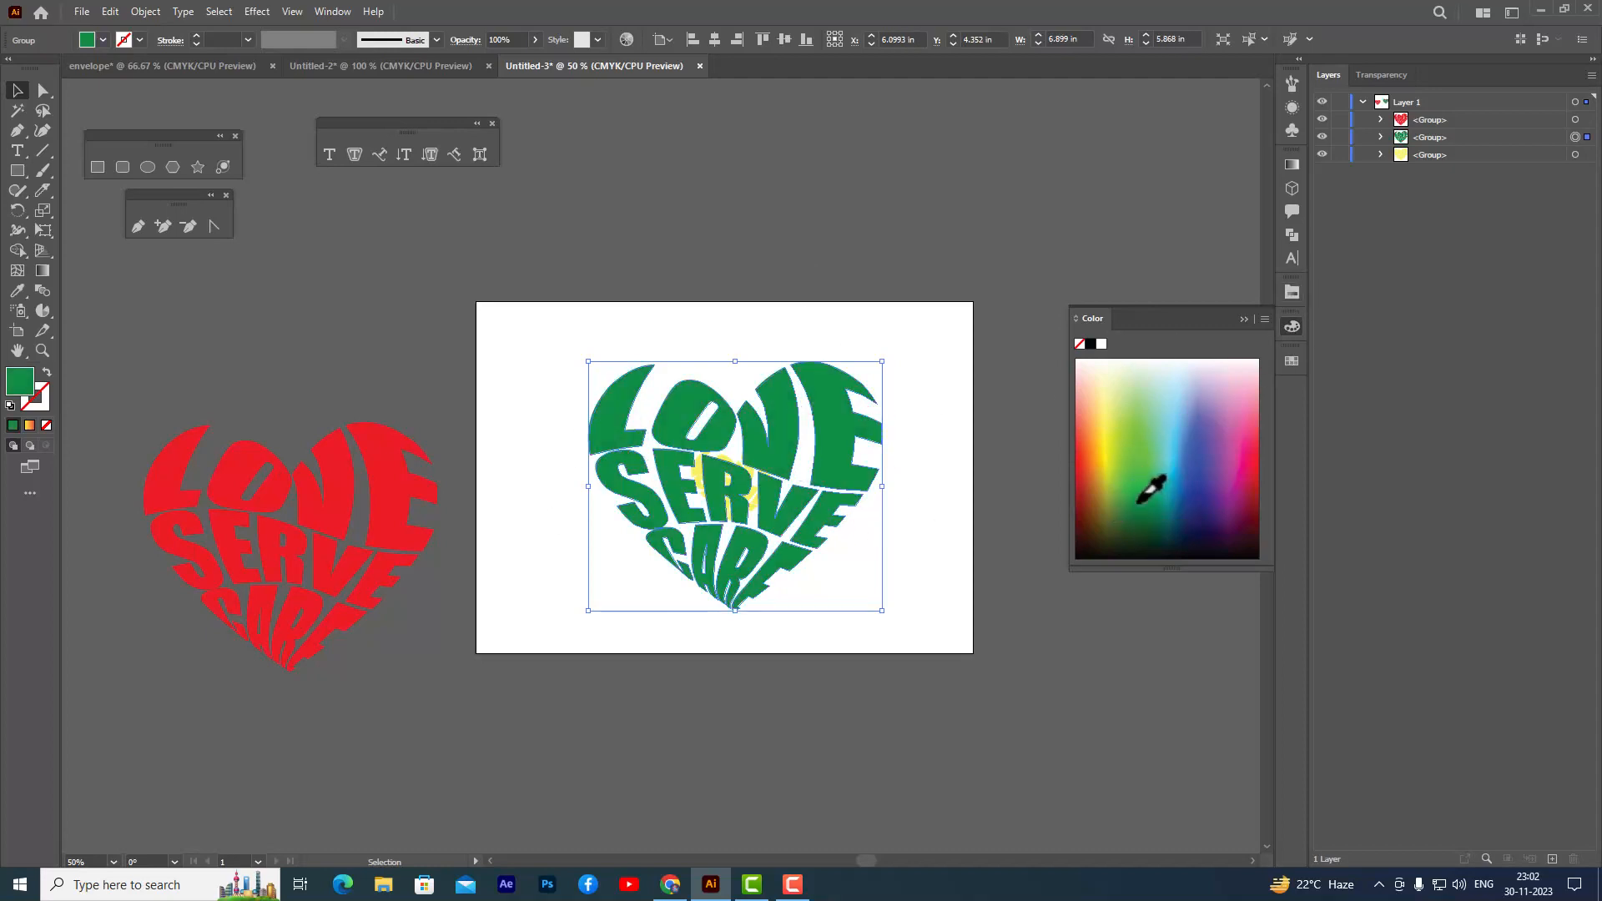
pyautogui.click(779, 259)
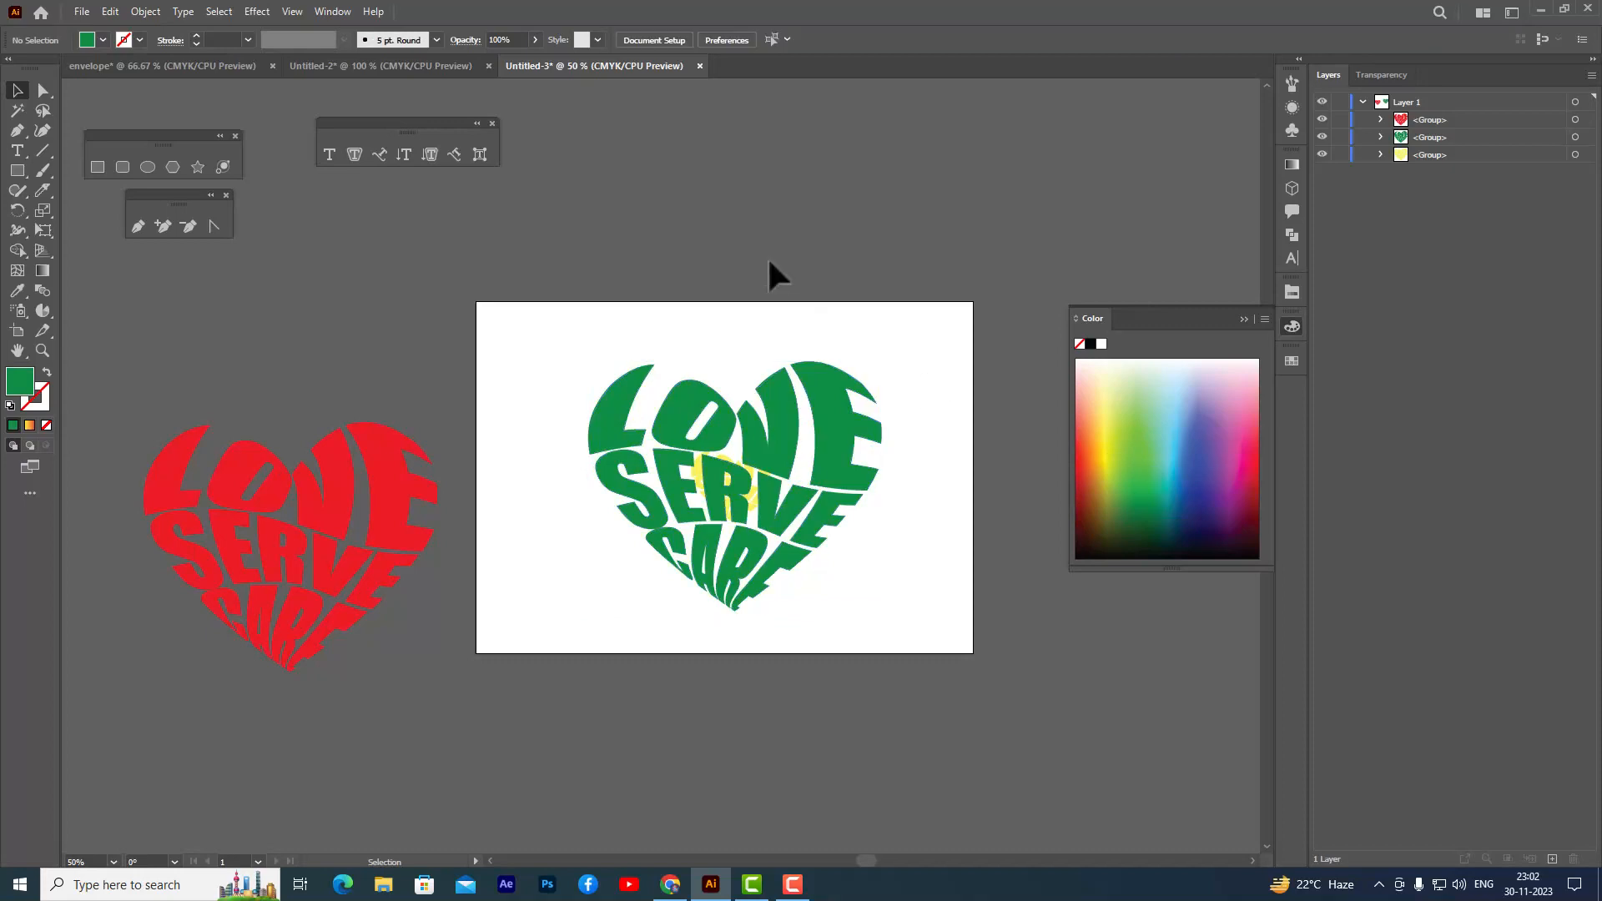
# Select the small yellow and large green hearts and set their blend spacing to 200 specified steps
pyautogui.click(693, 469)
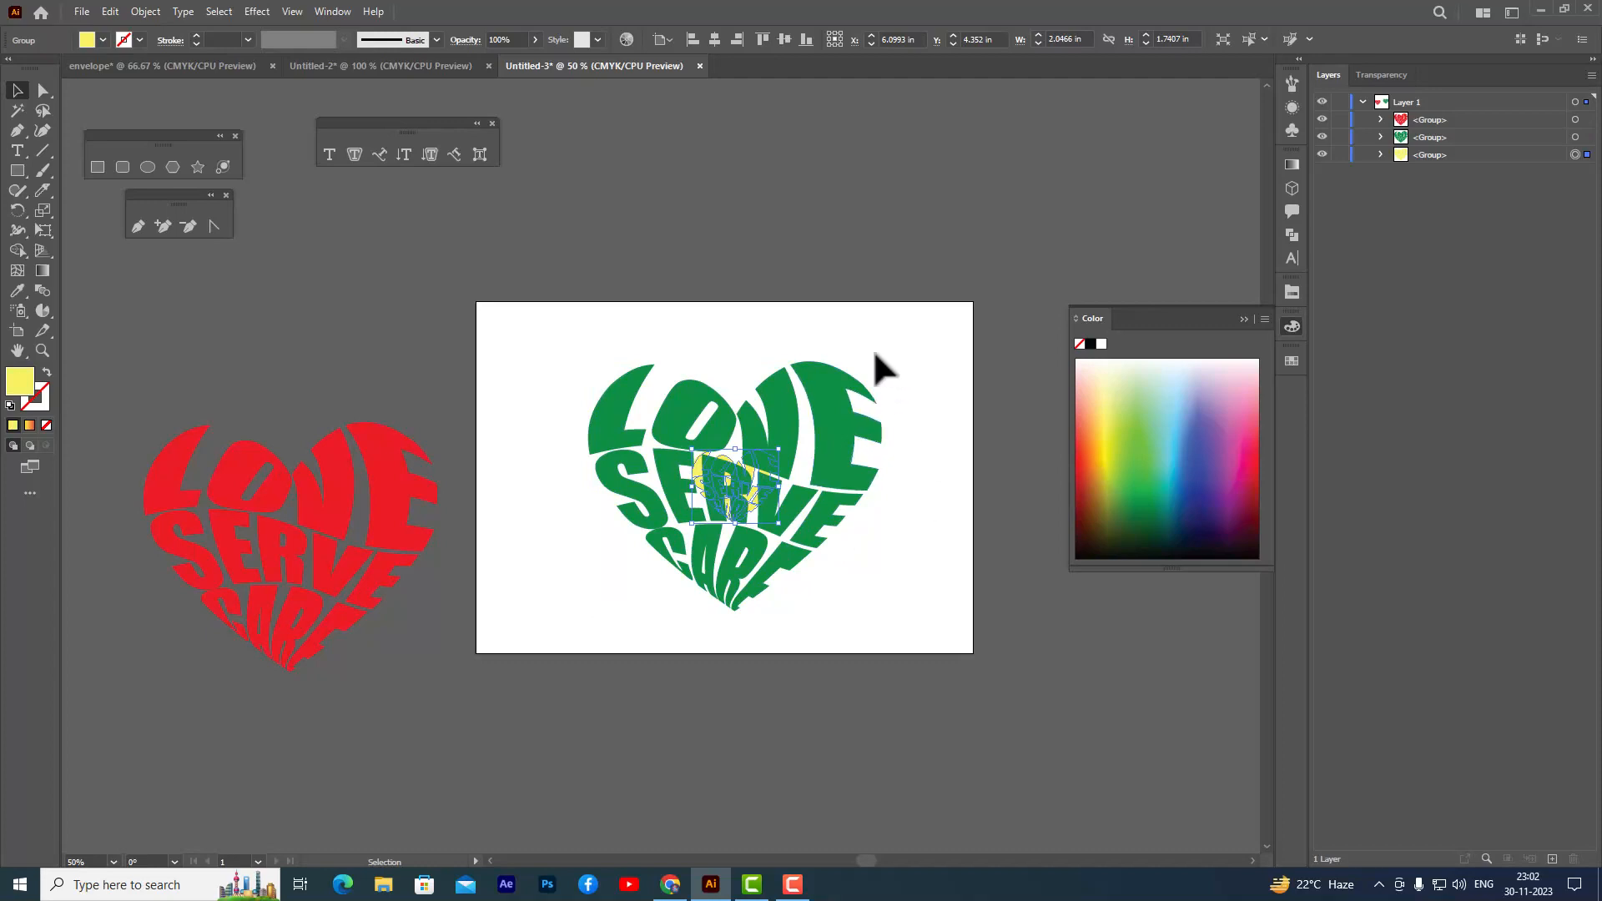
pyautogui.keyDown('shift'); pyautogui.click(834, 389); pyautogui.keyUp('shift')
pyautogui.click(139, 10)
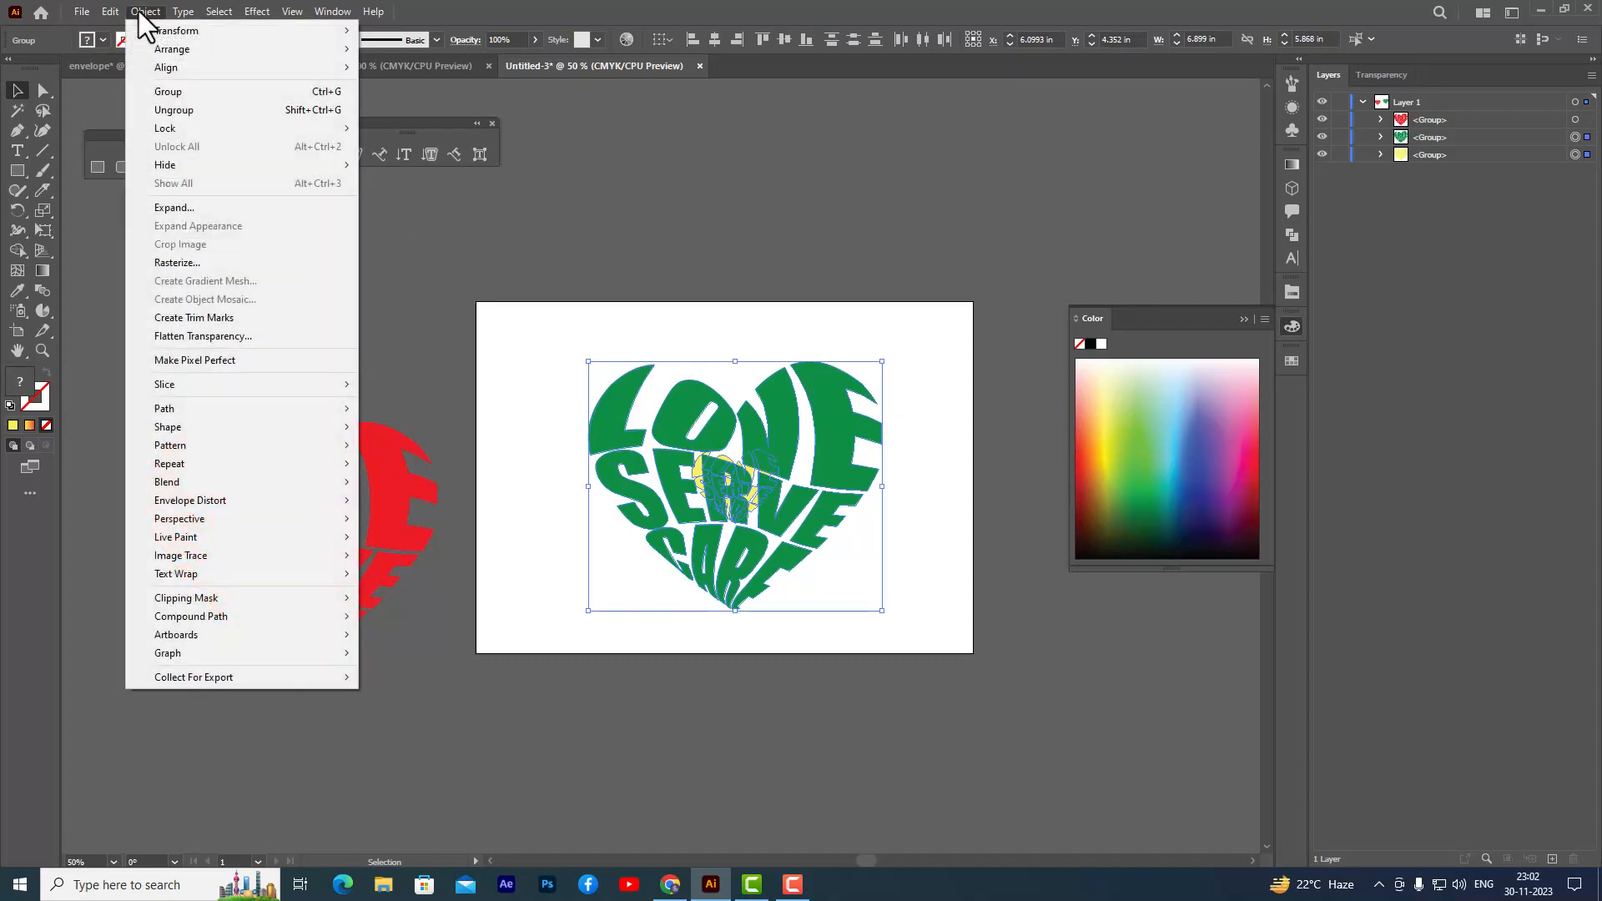
pyautogui.moveTo(197, 482)
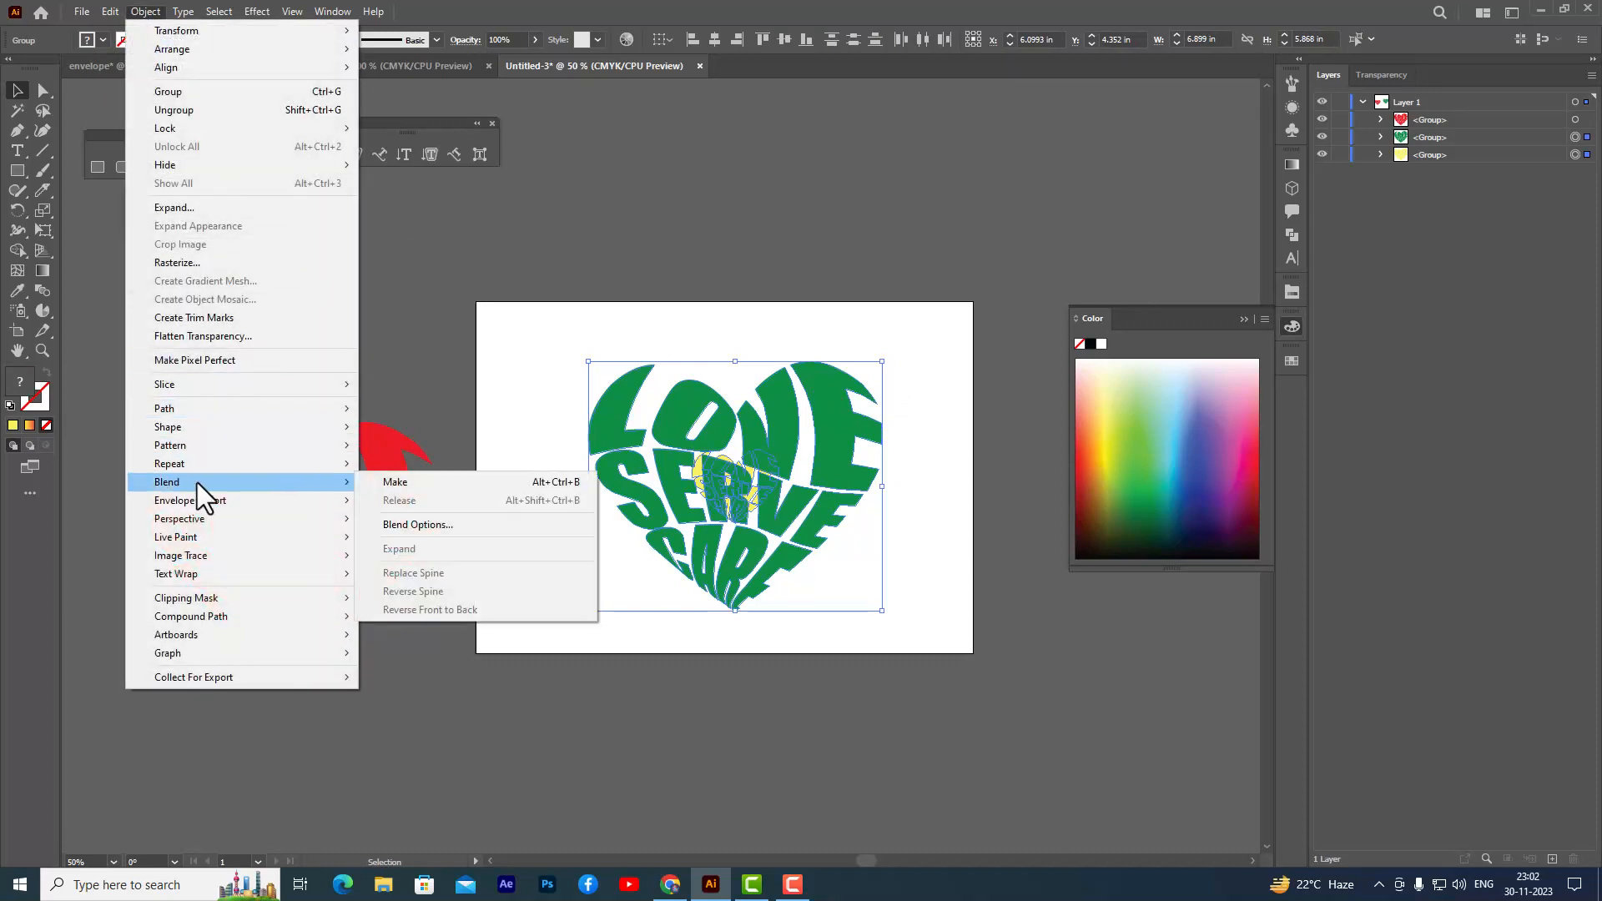
pyautogui.click(451, 526)
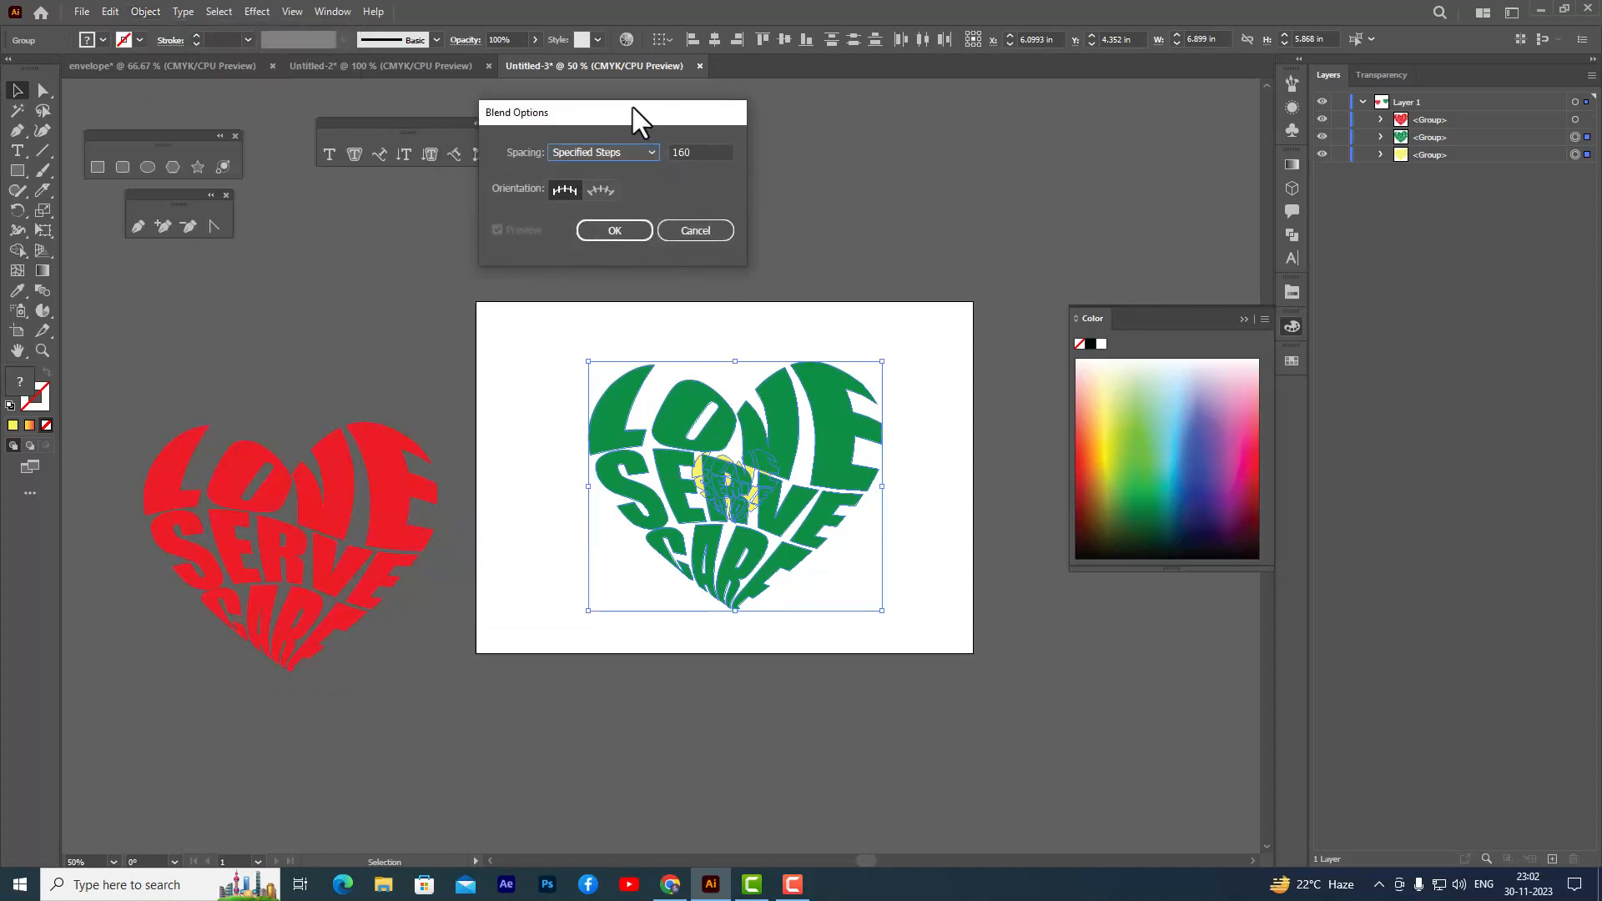
pyautogui.moveTo(633, 108); pyautogui.dragTo(651, 118)
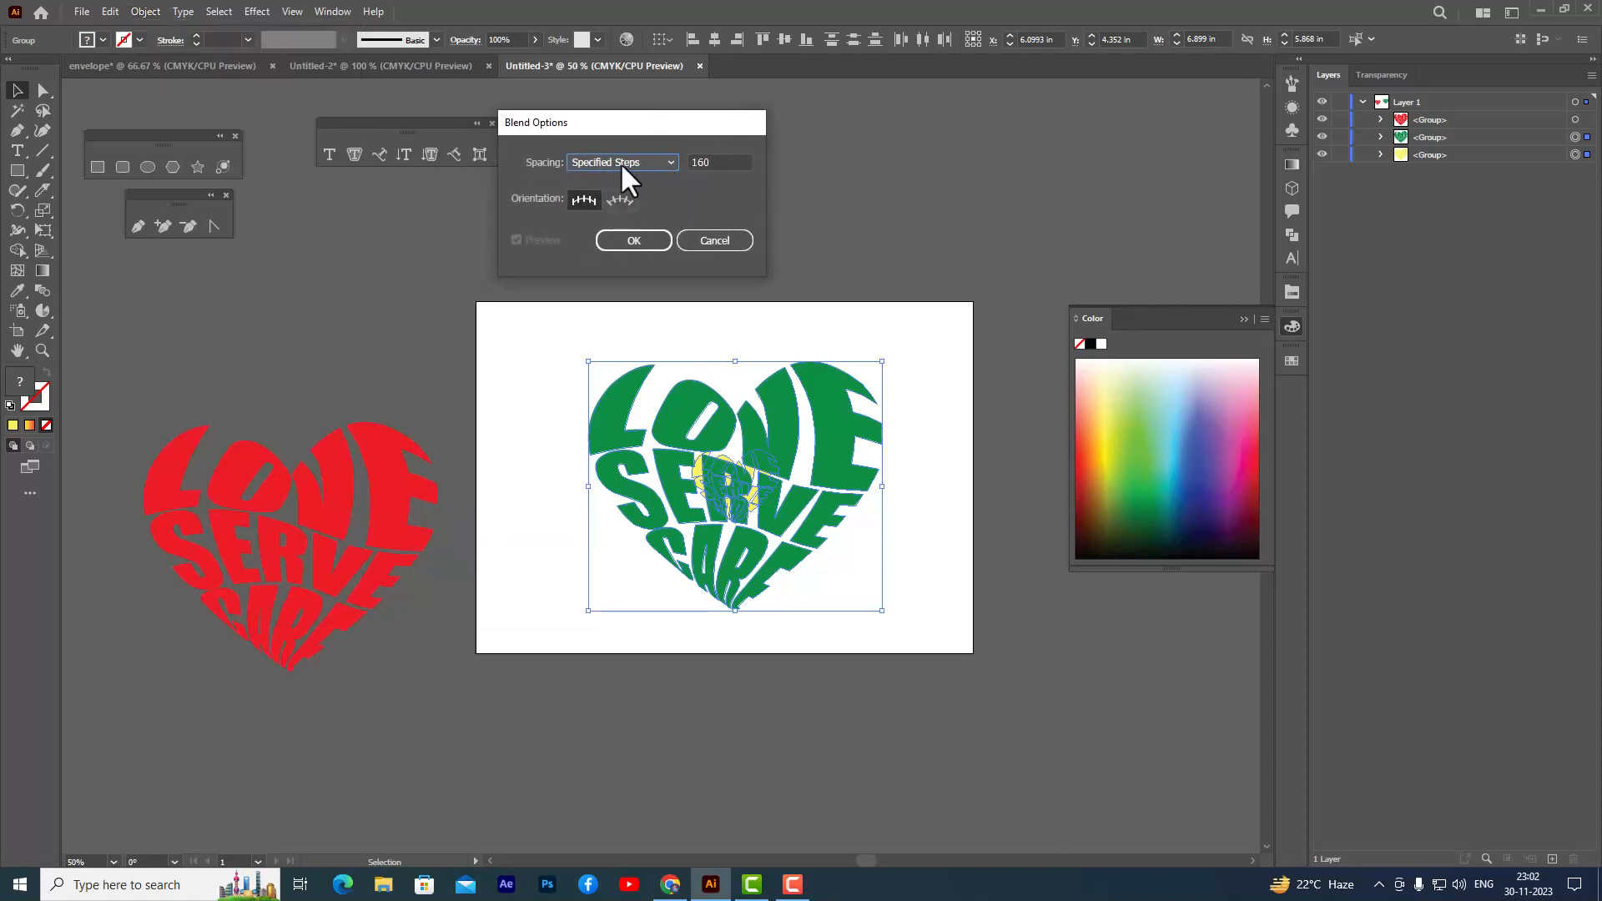
pyautogui.click(710, 161)
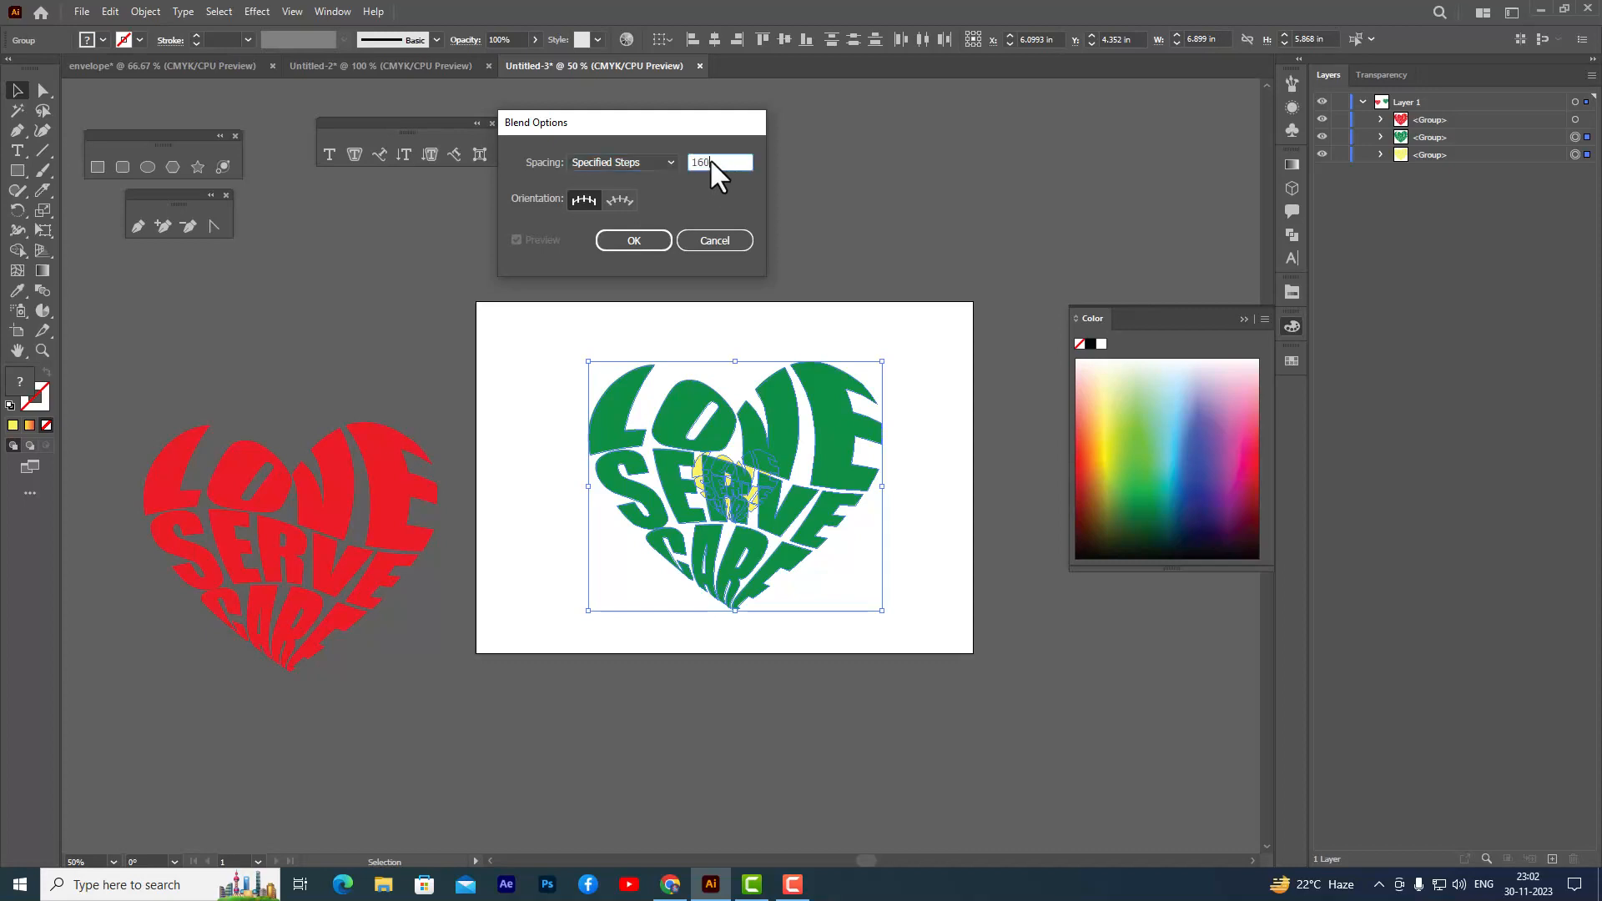
pyautogui.write('200')
pyautogui.moveTo(652, 122); pyautogui.dragTo(684, 118)
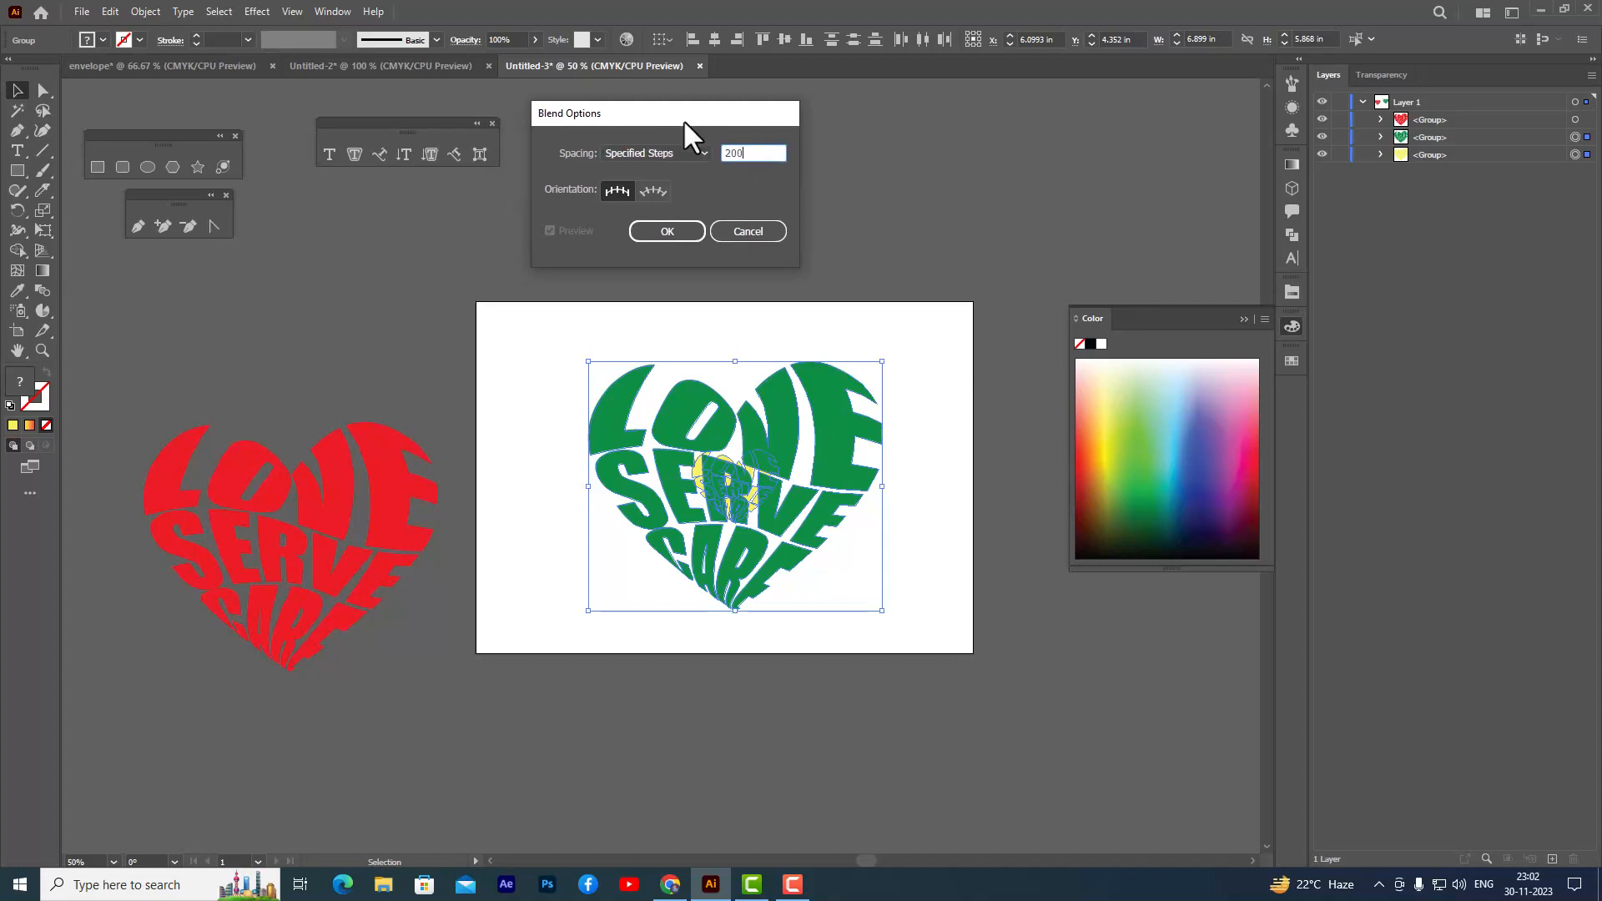
pyautogui.click(670, 225)
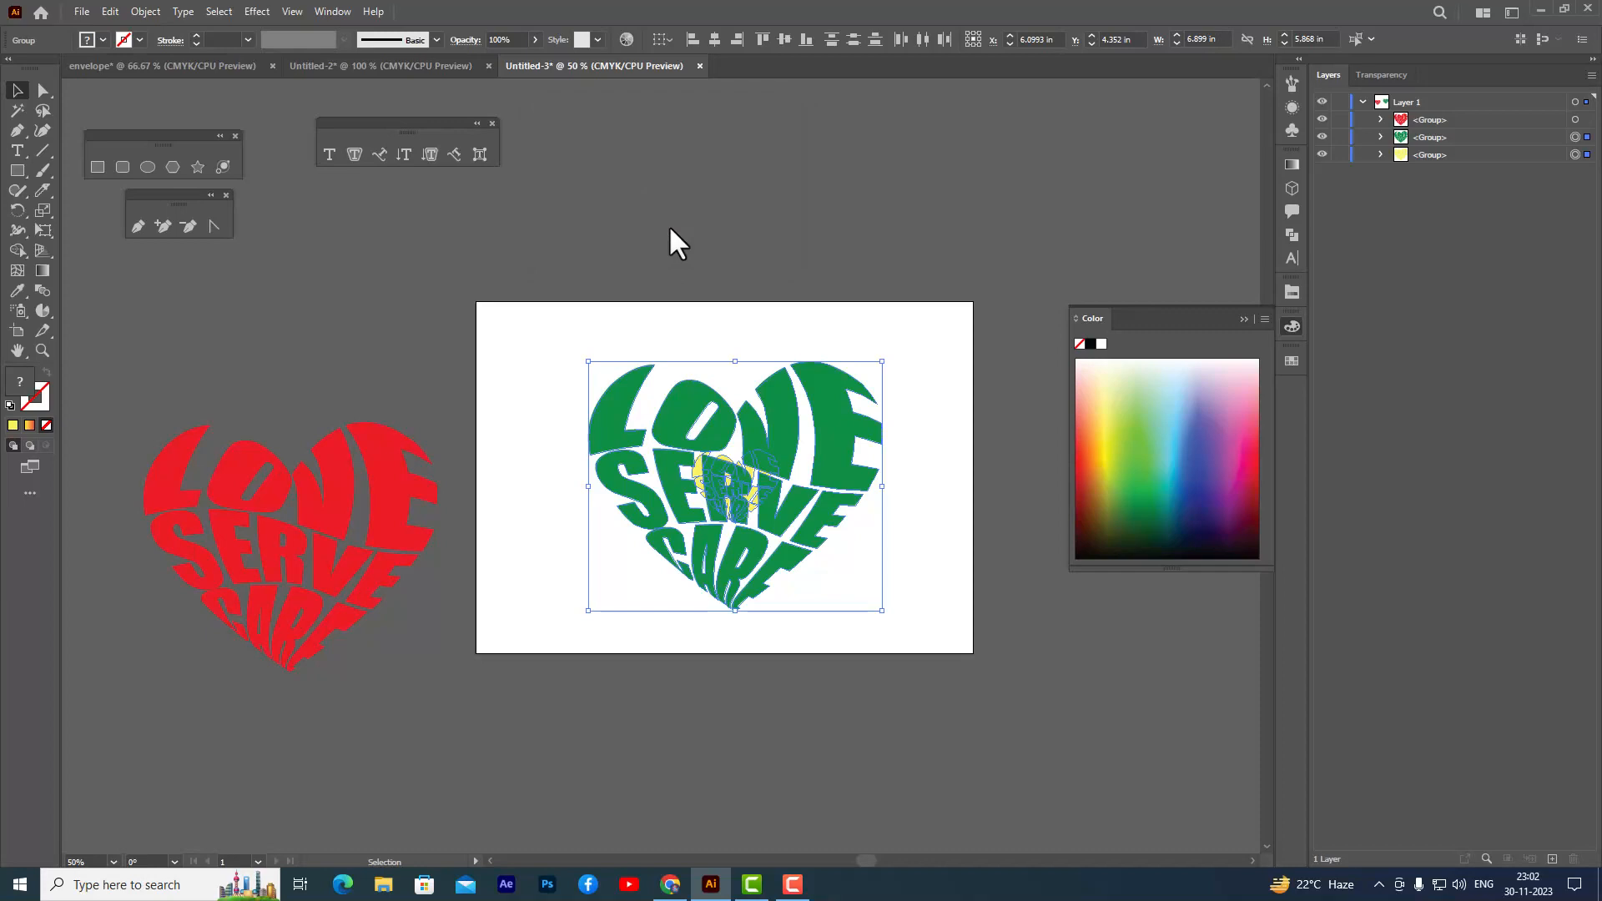
# Make the blend between the small yellow heart and the large green heart, and deselect it
pyautogui.click(146, 11)
pyautogui.moveTo(208, 481)
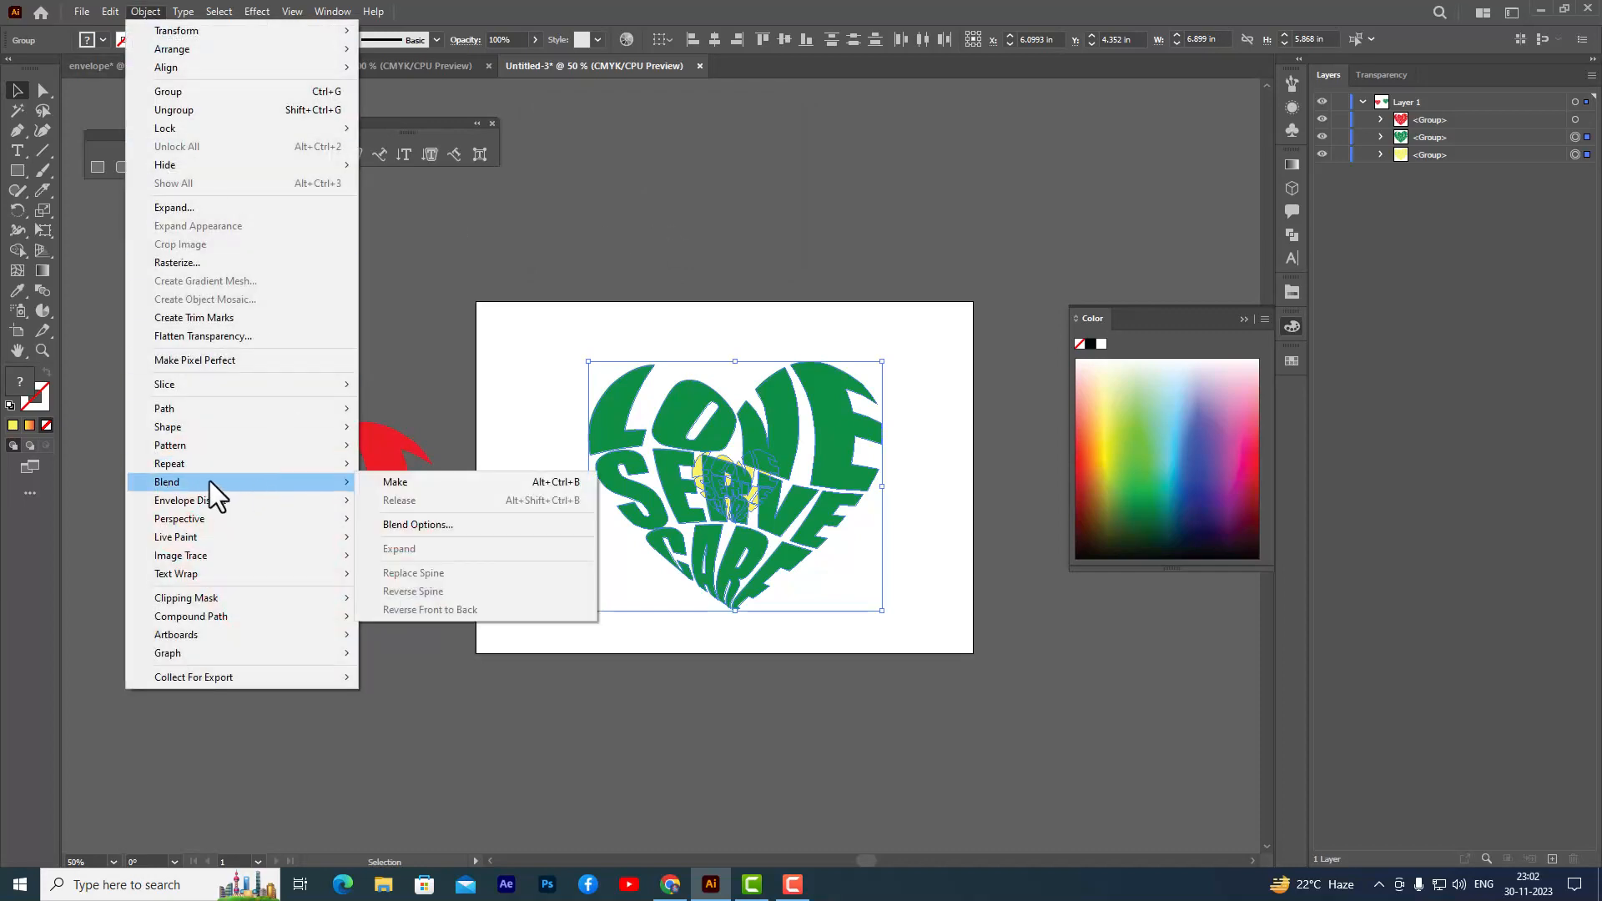
pyautogui.click(443, 486)
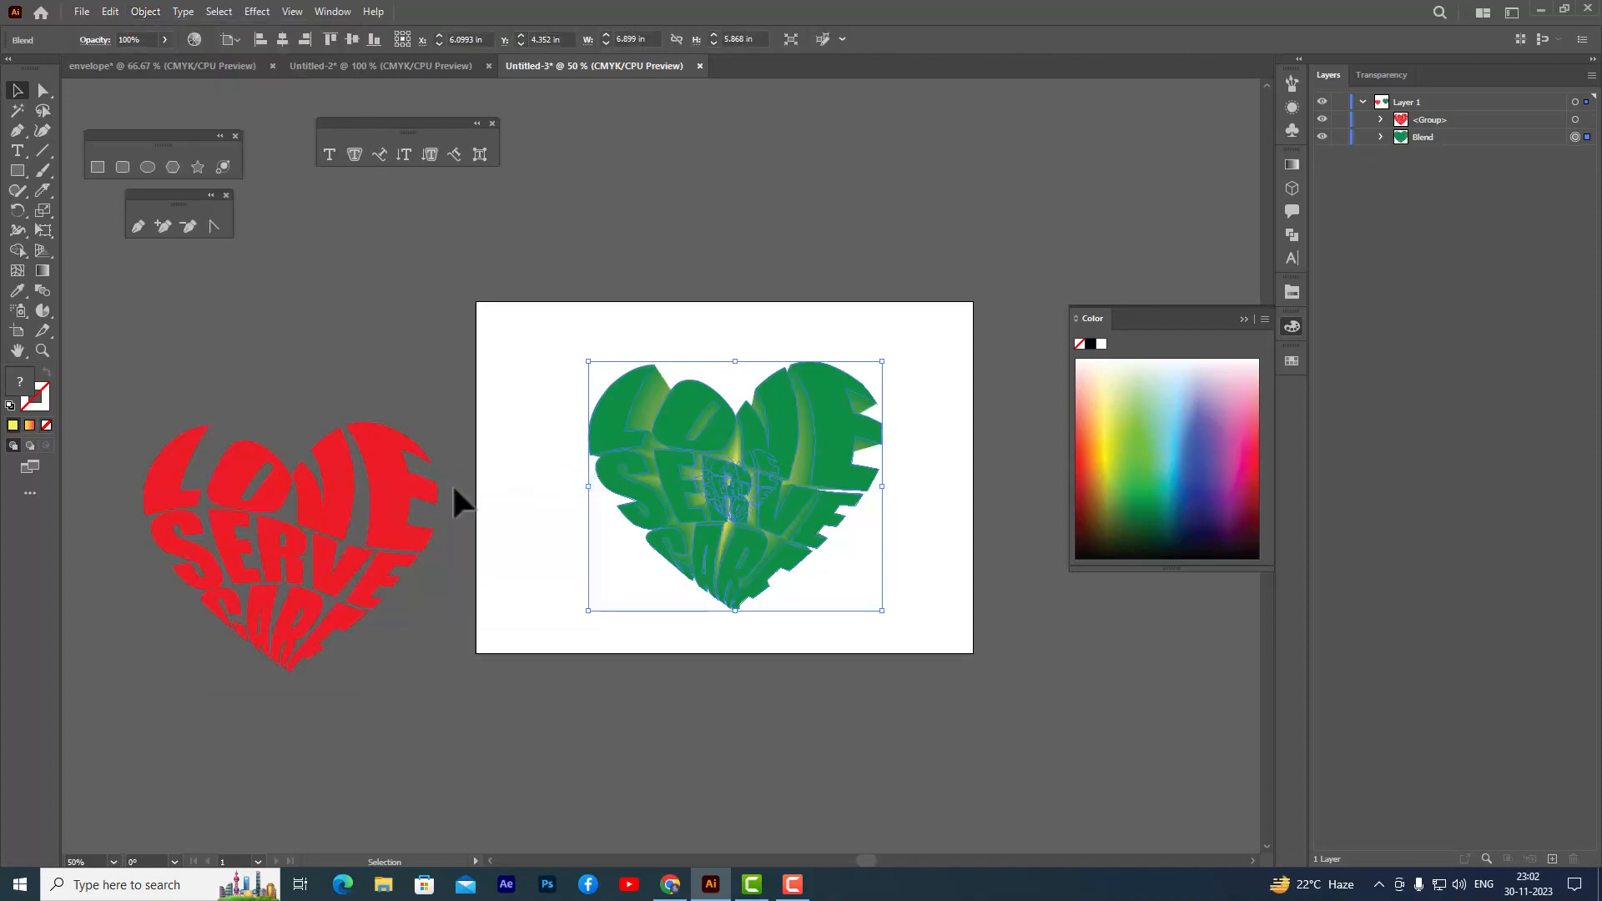
pyautogui.click(933, 494)
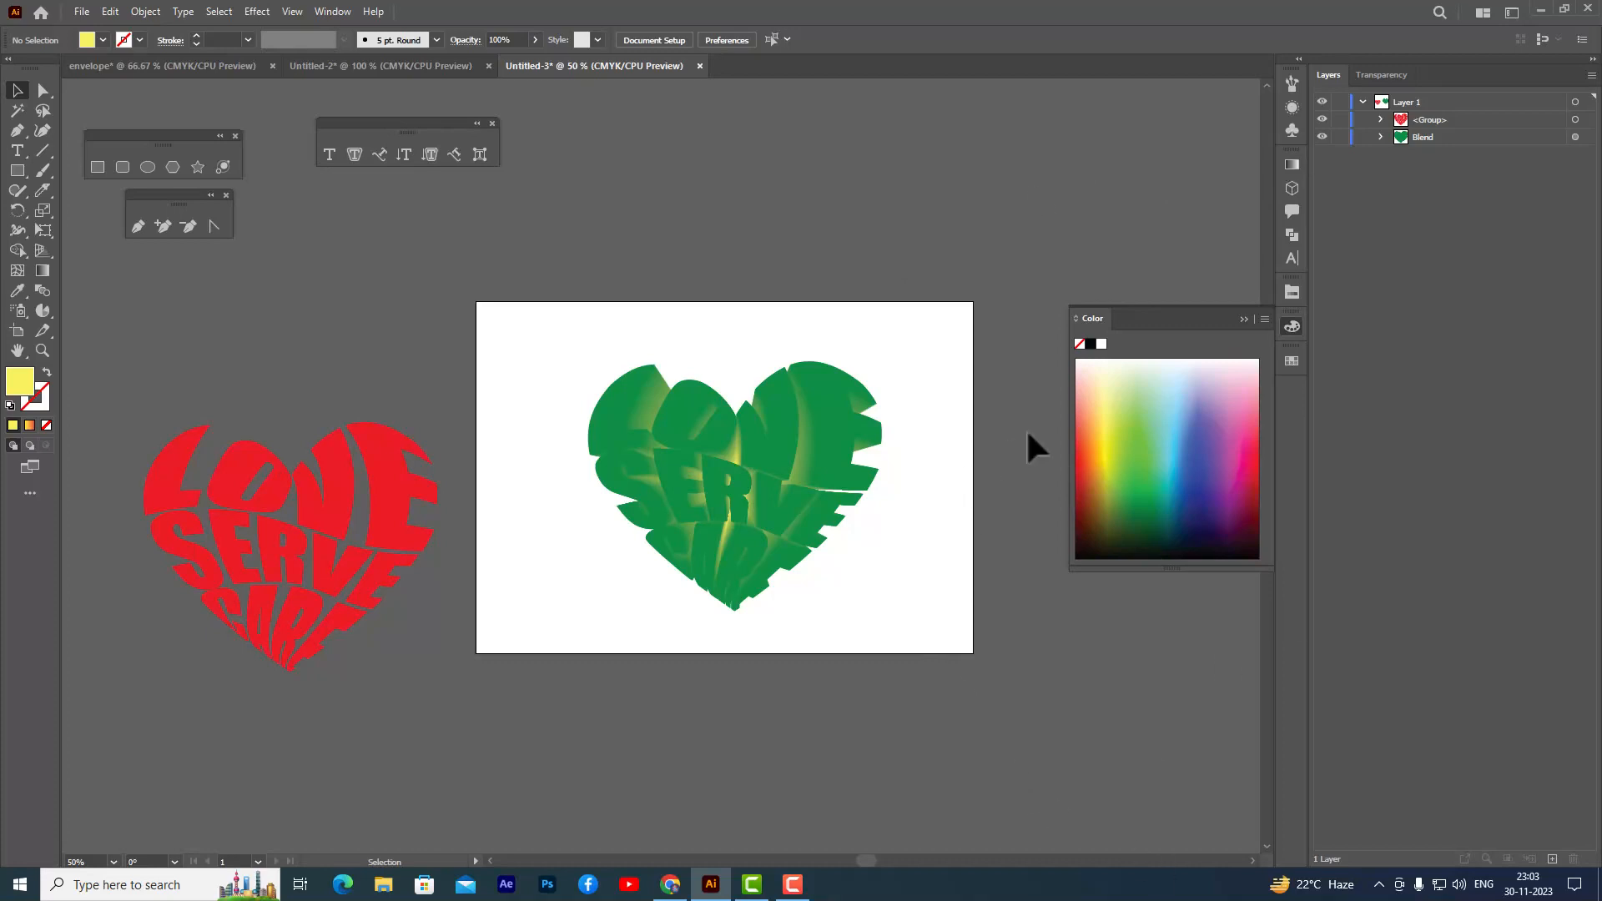
# Move the red heart from beside the artboard onto the blended heart so its letters align with the green ones
pyautogui.hotkey('ctrl', '=')
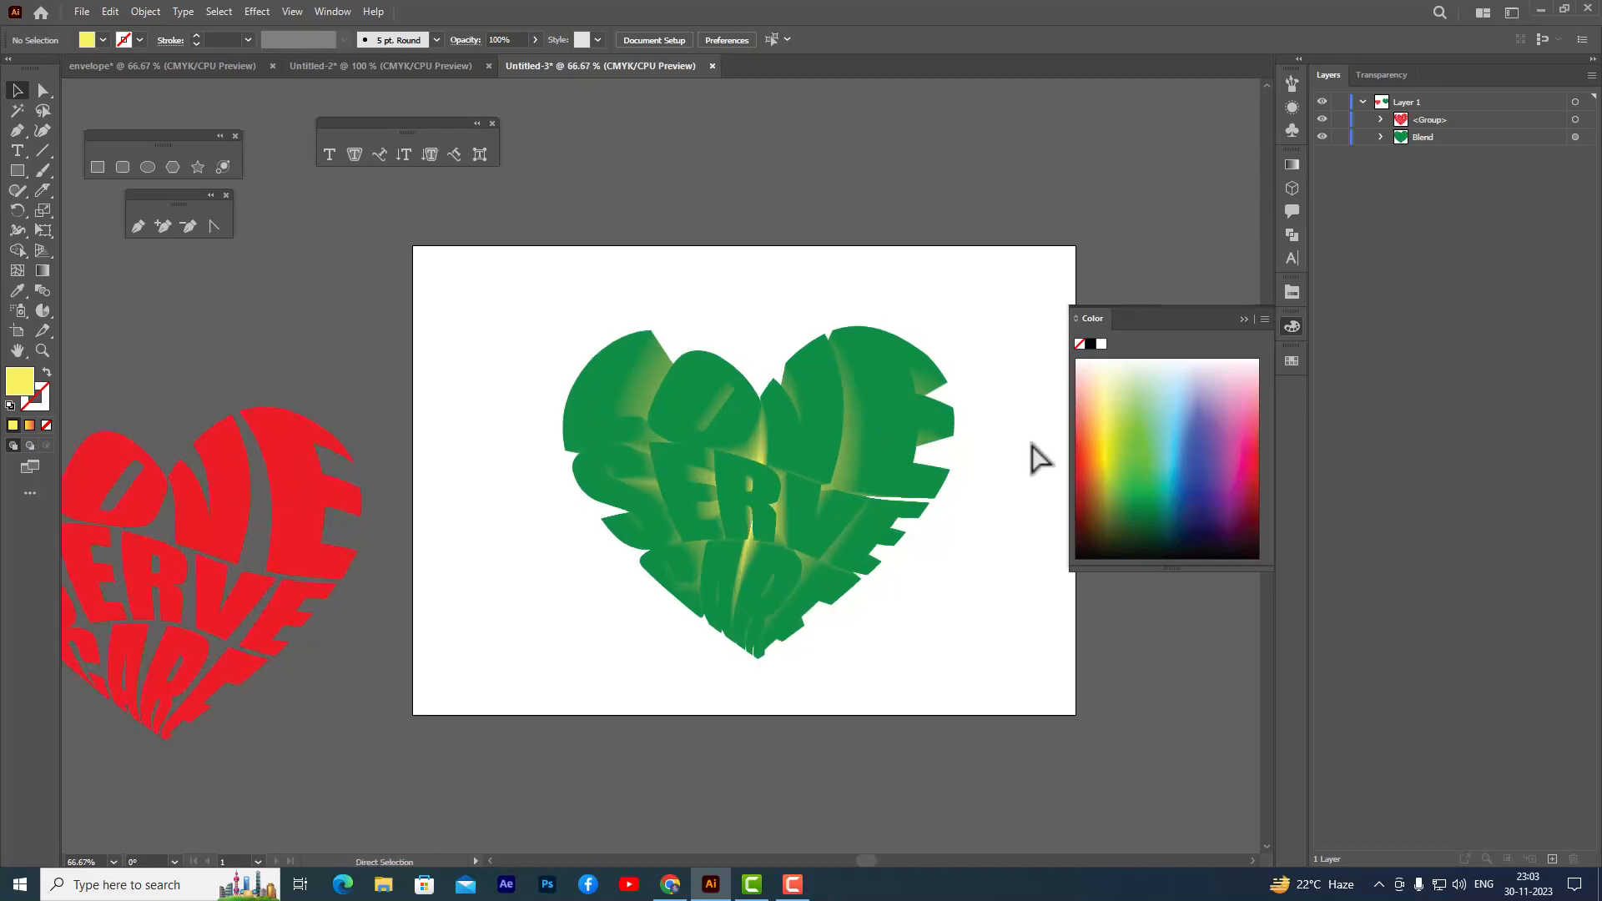
pyautogui.hotkey('ctrl', '-')
pyautogui.click(368, 518)
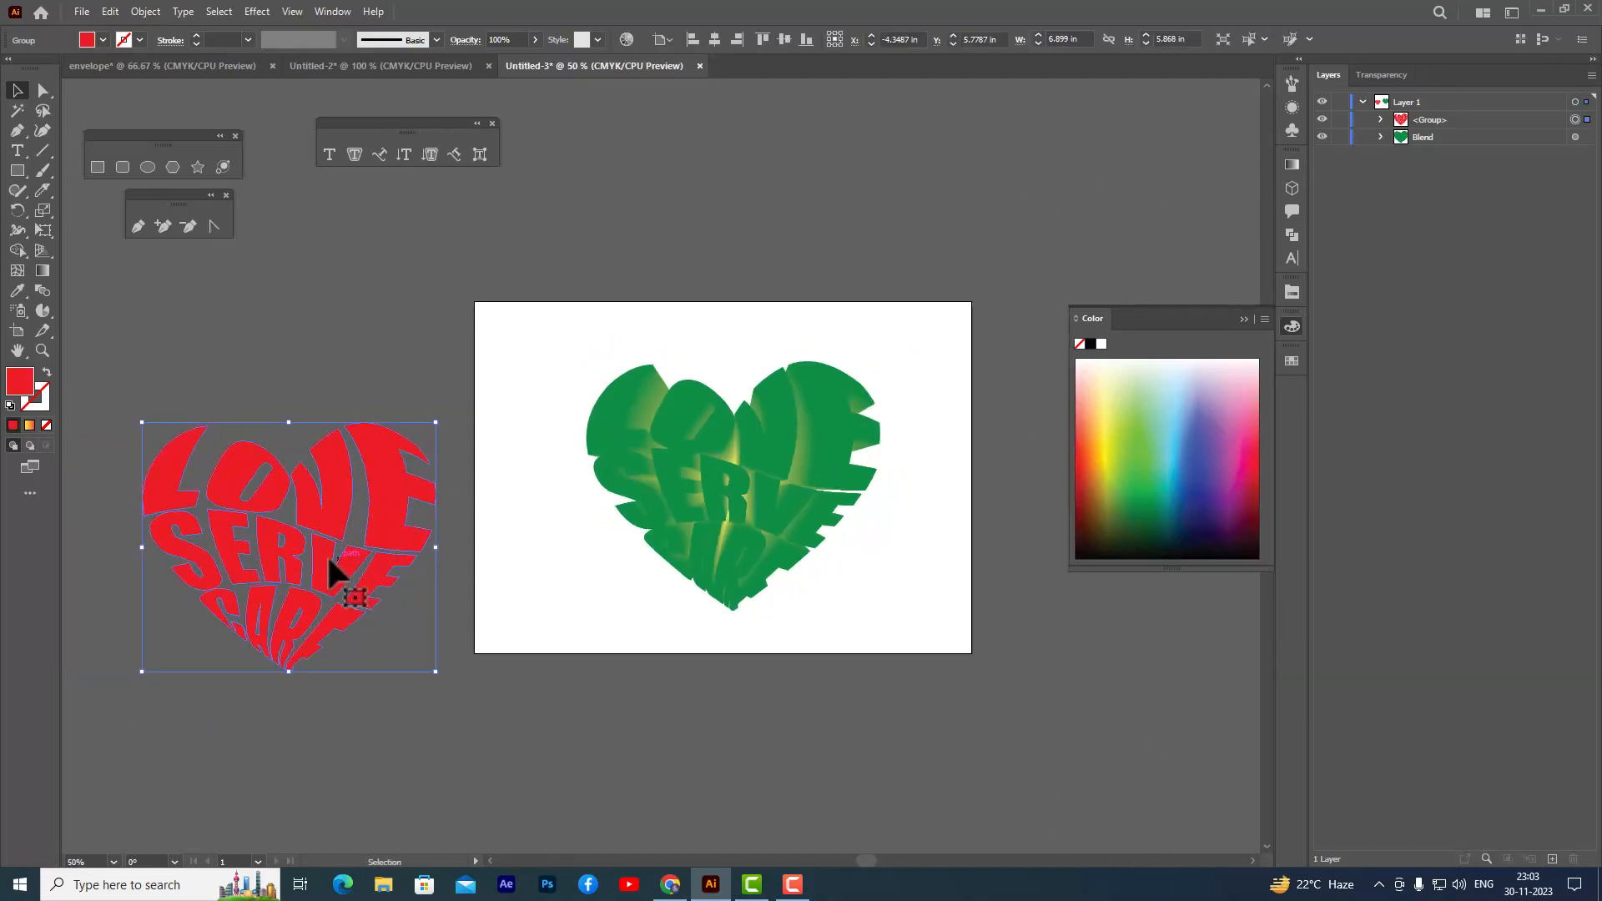
pyautogui.moveTo(323, 510); pyautogui.dragTo(776, 453)
pyautogui.moveTo(775, 453); pyautogui.dragTo(777, 453)
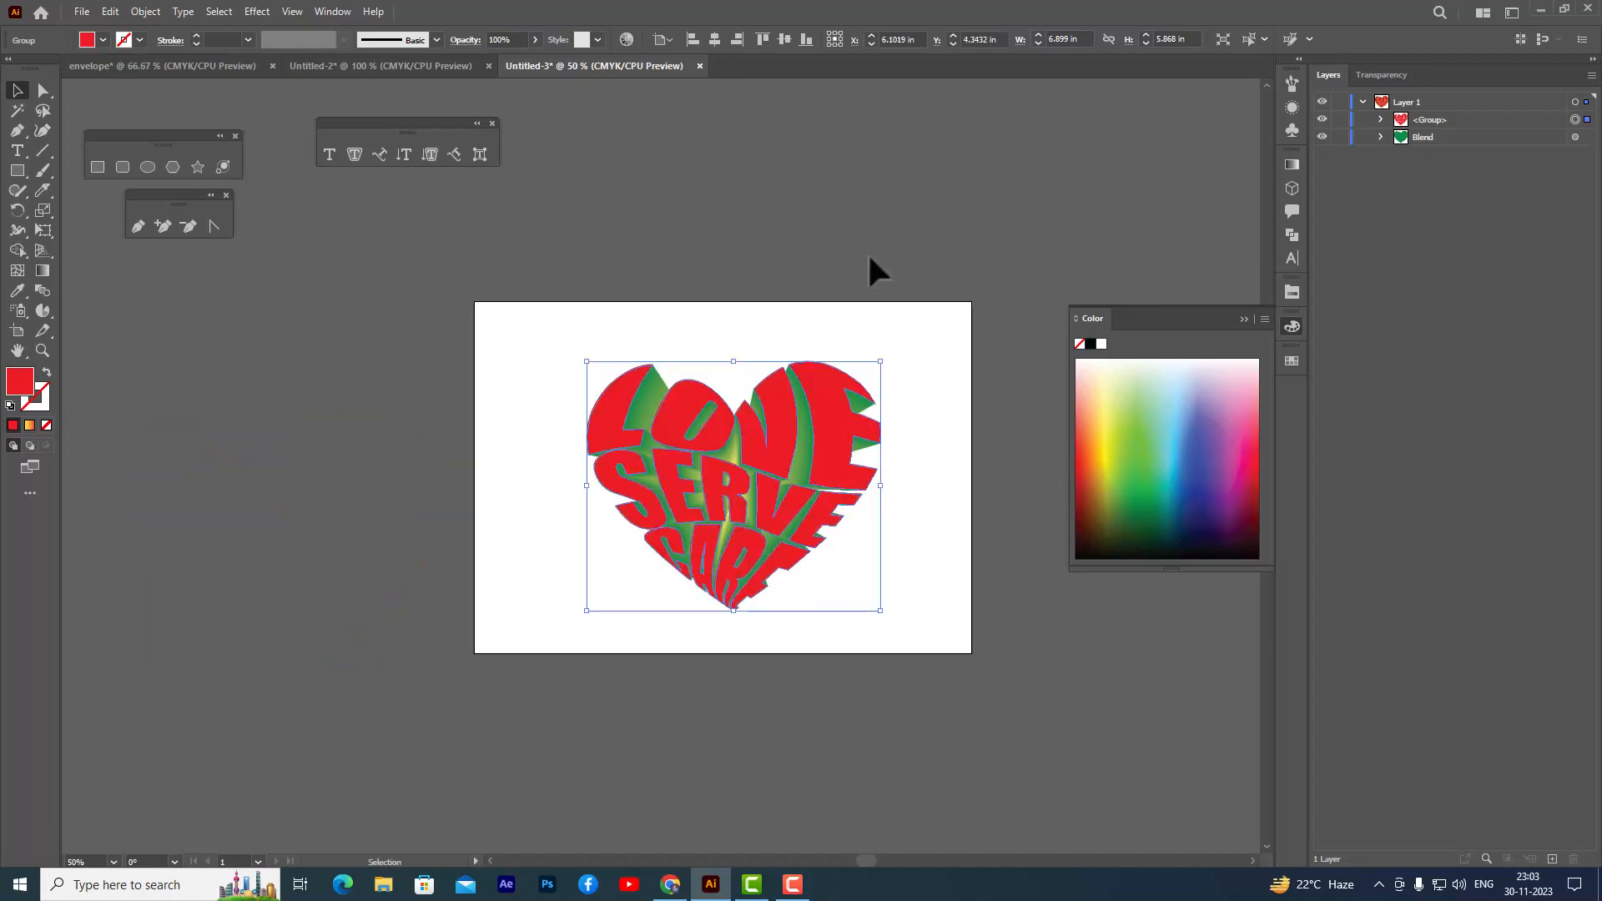
pyautogui.click(818, 229)
# Give the red heart lettering a yellow stroke of 3 pt
pyautogui.hotkey('ctrl', '=')
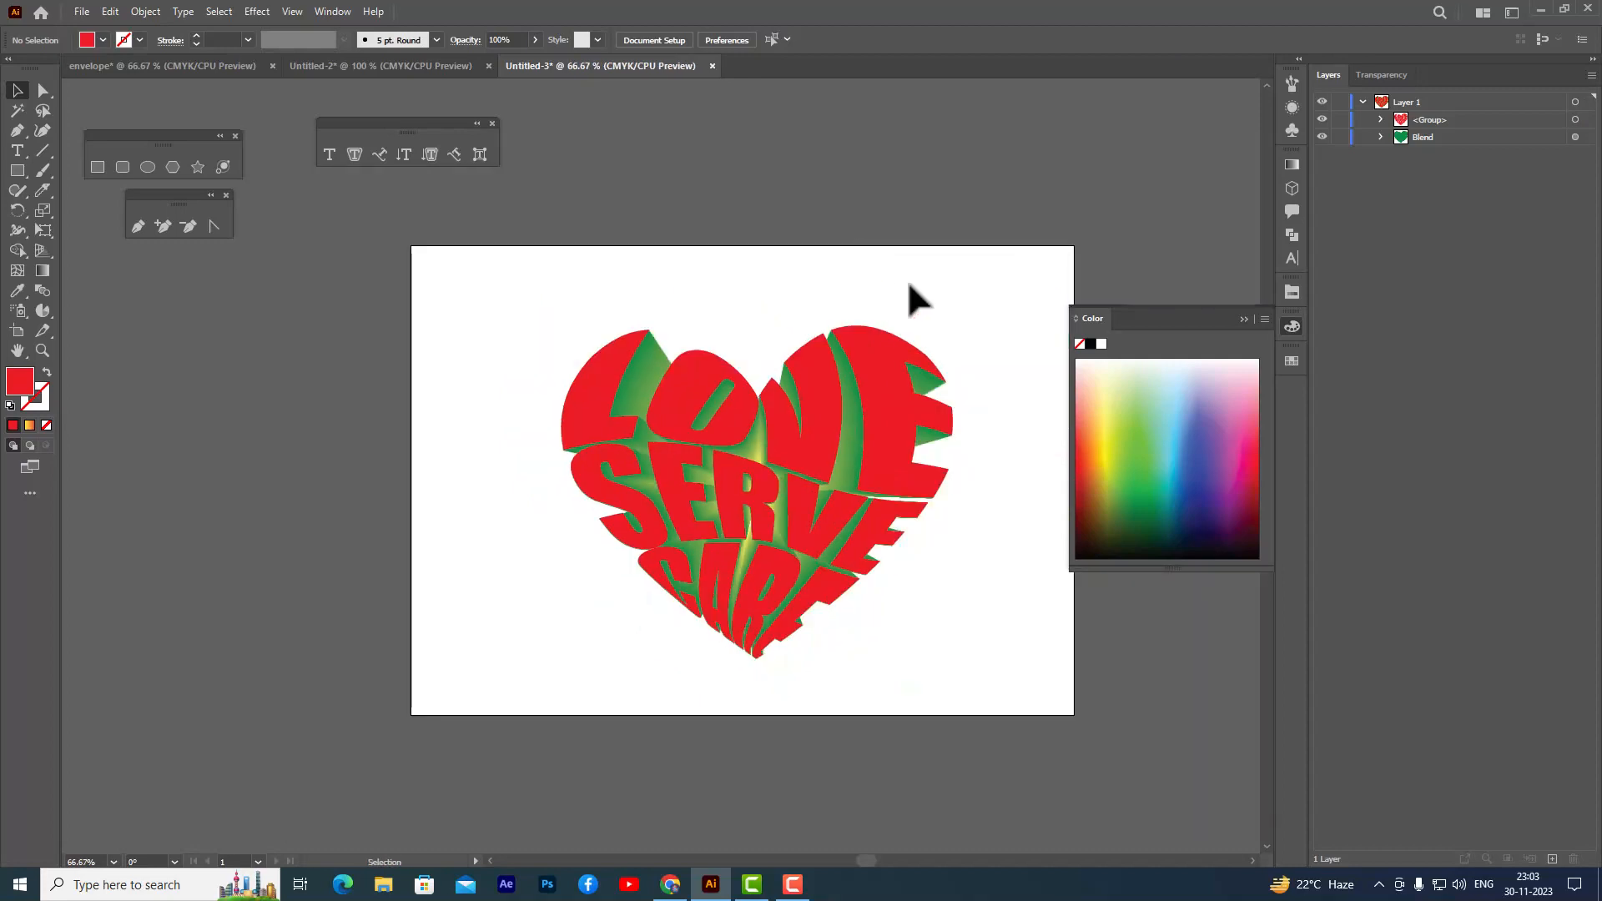
pyautogui.click(875, 377)
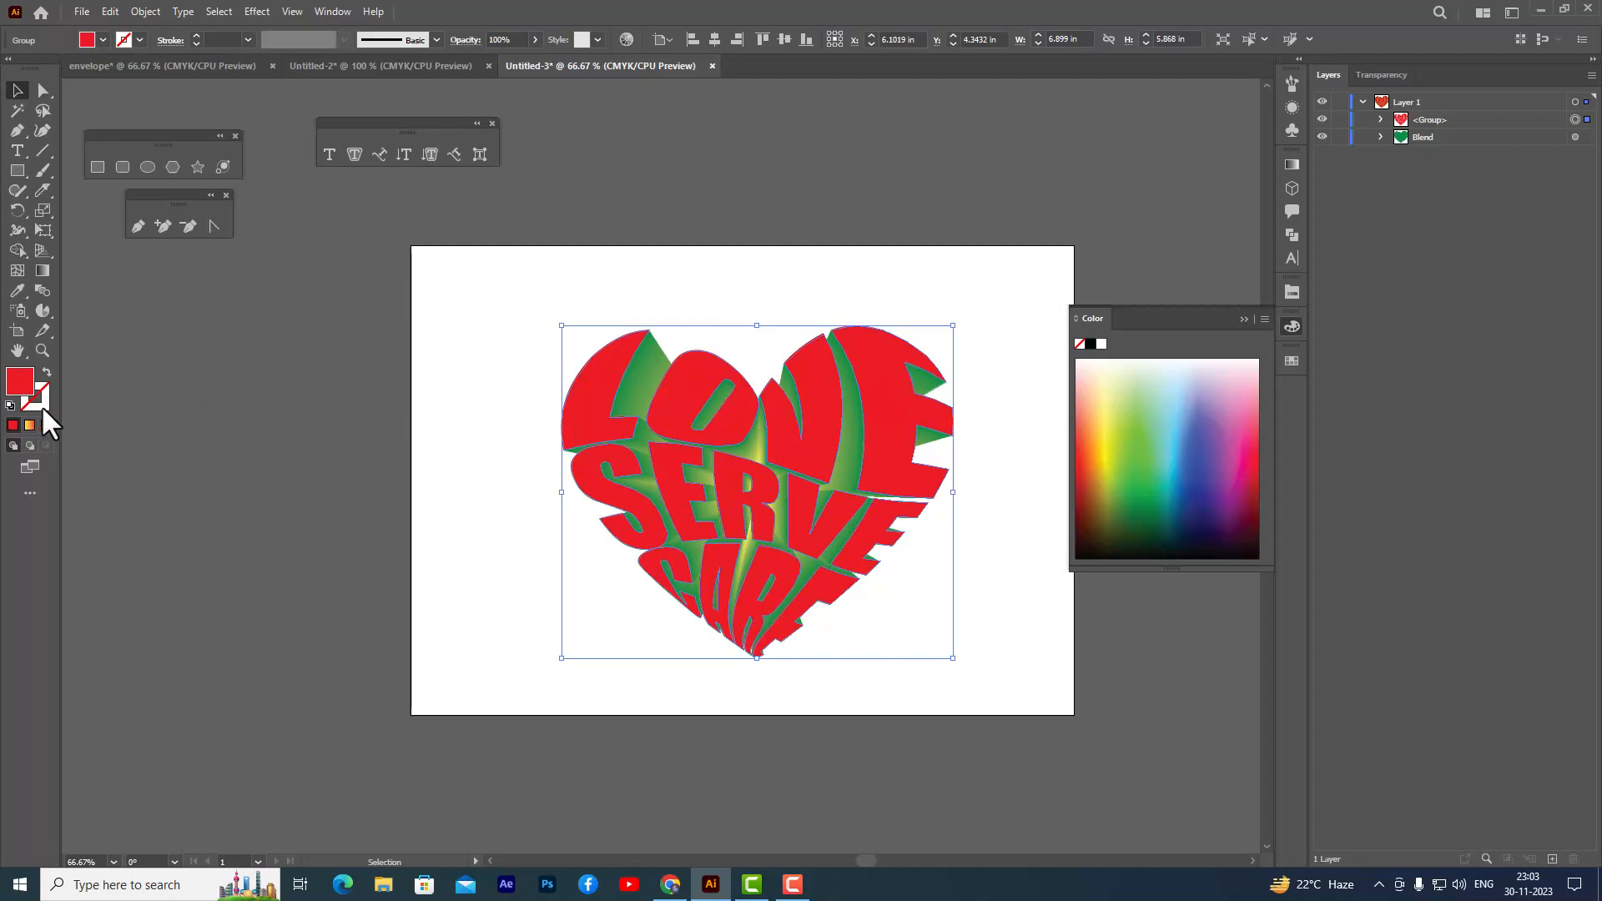
pyautogui.press('x')
pyautogui.click(1103, 433)
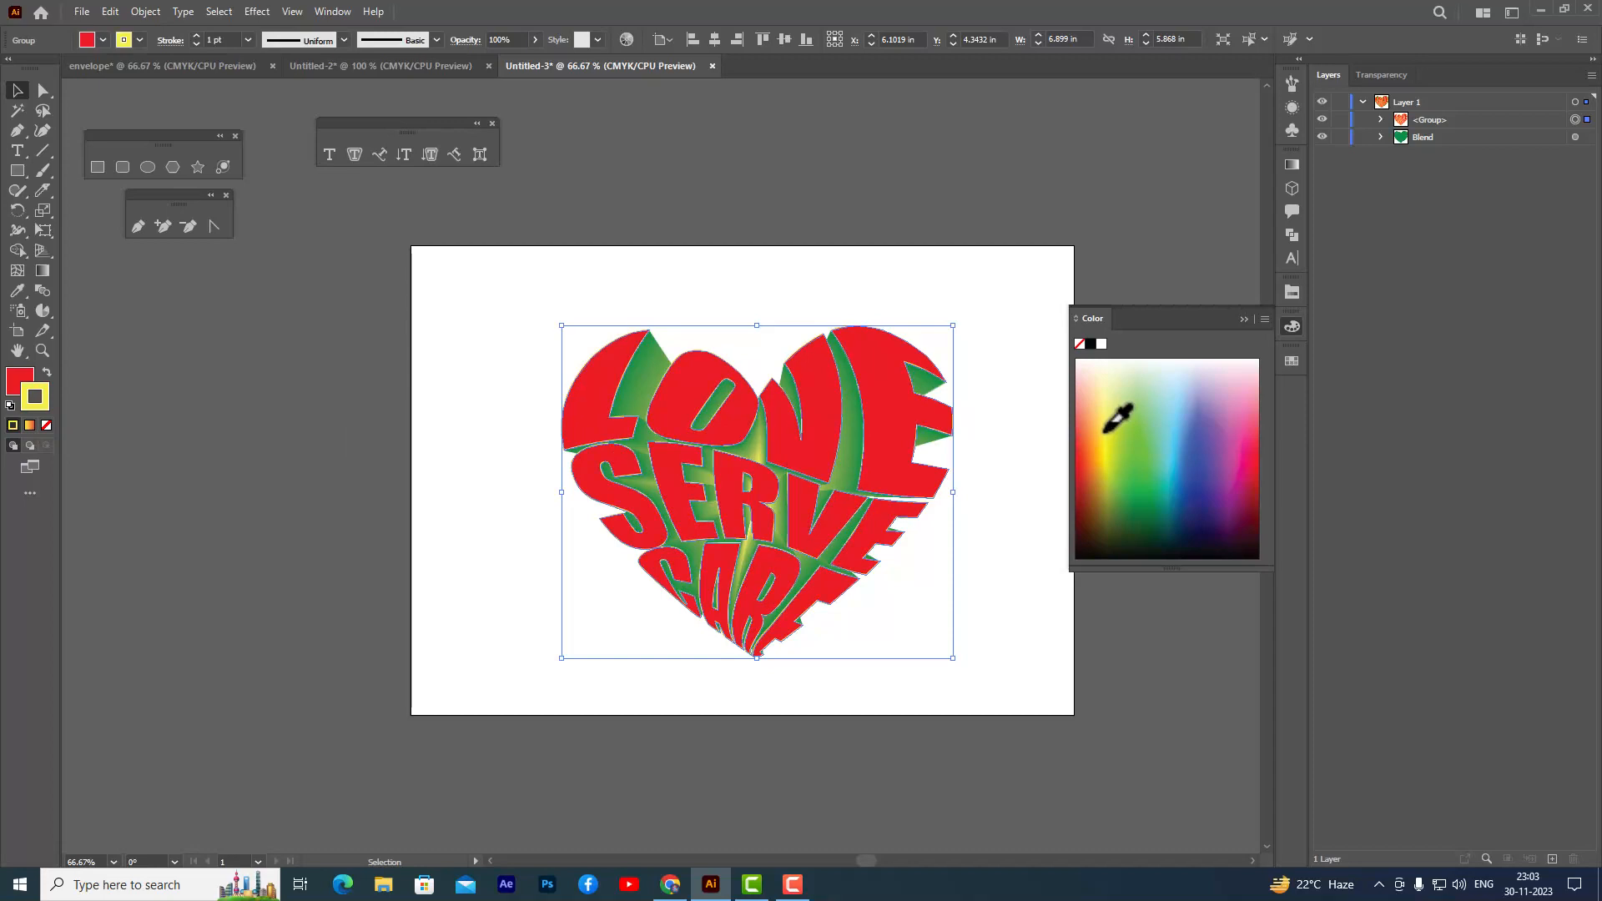
pyautogui.click(196, 35)
pyautogui.click(196, 35)
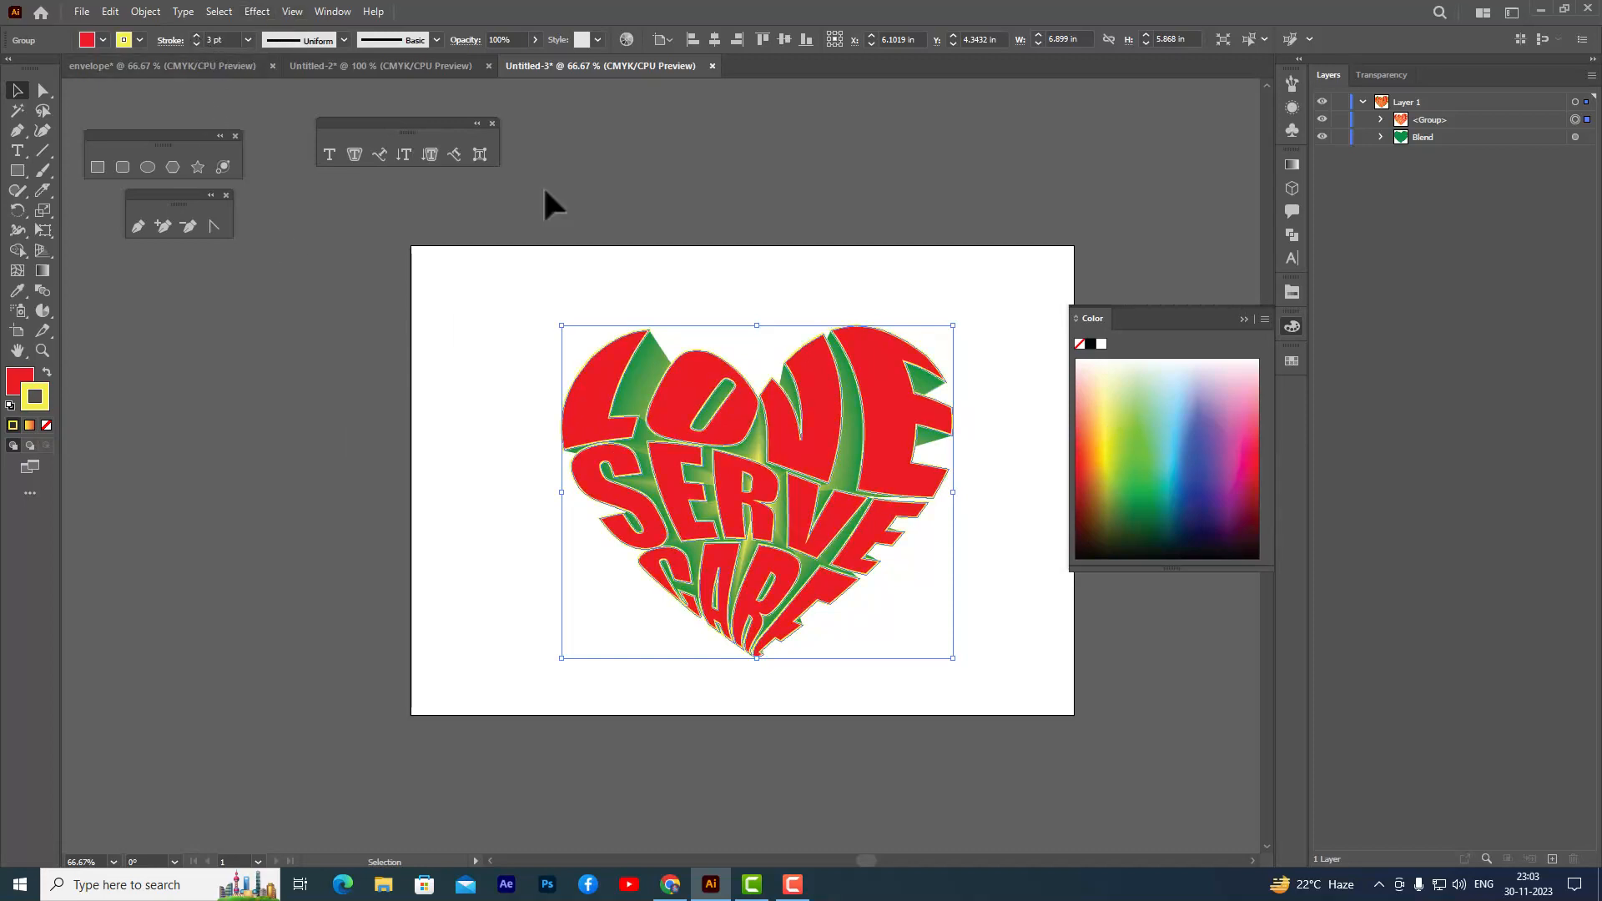
pyautogui.click(784, 179)
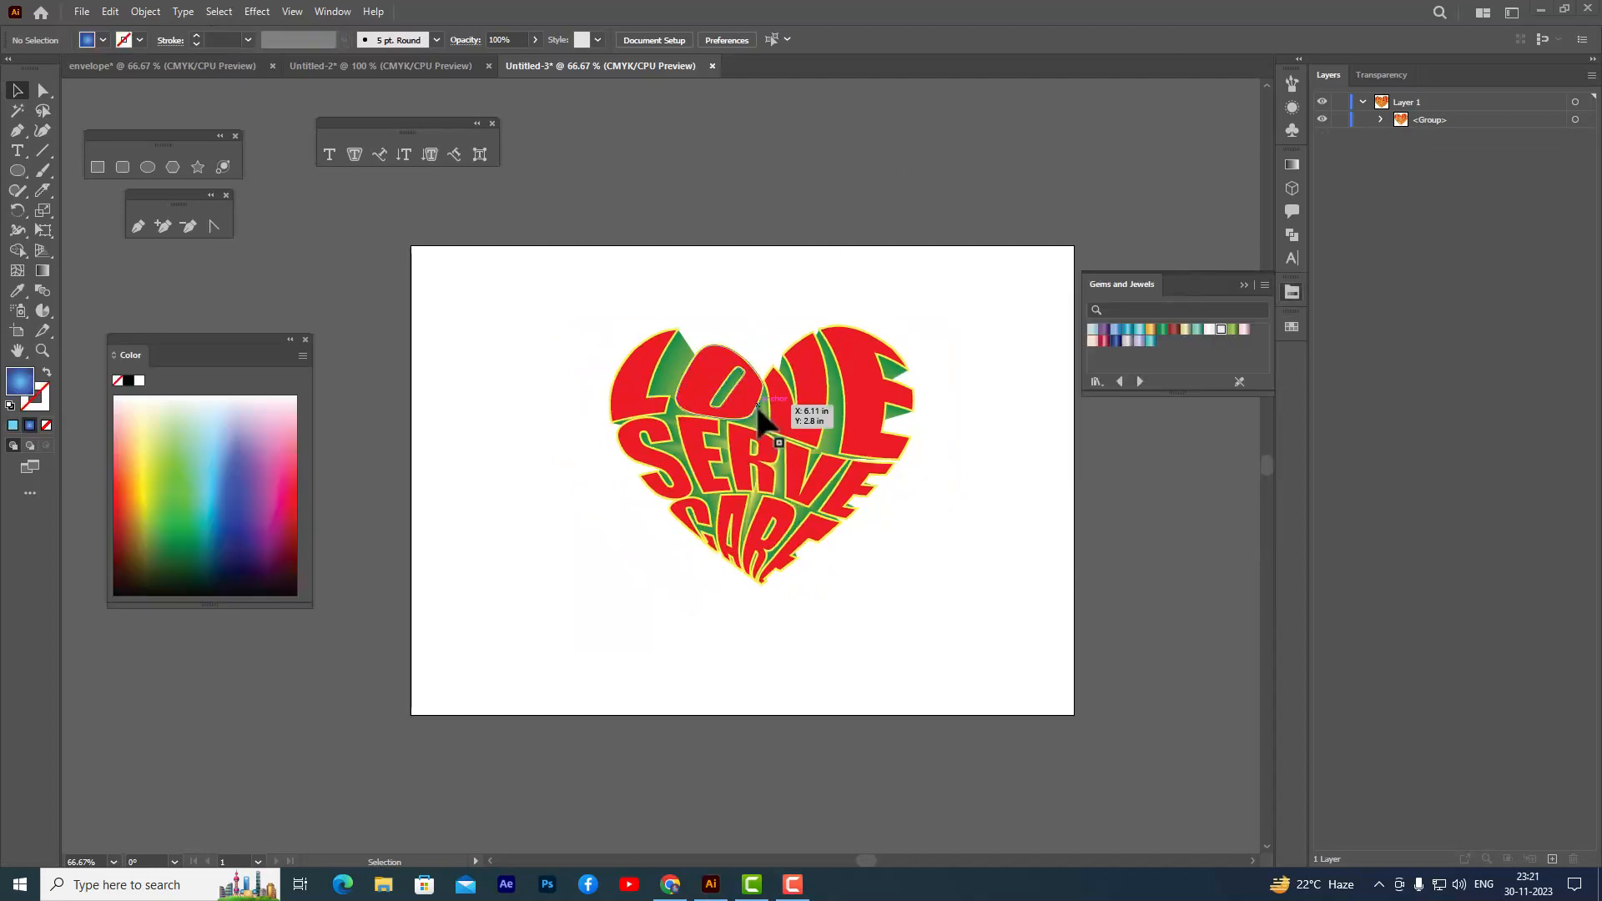
# Enlarge the complete heart group about its centre to about 6.47 by 5.51 in and shift it slightly down
pyautogui.moveTo(559, 308); pyautogui.dragTo(975, 624)
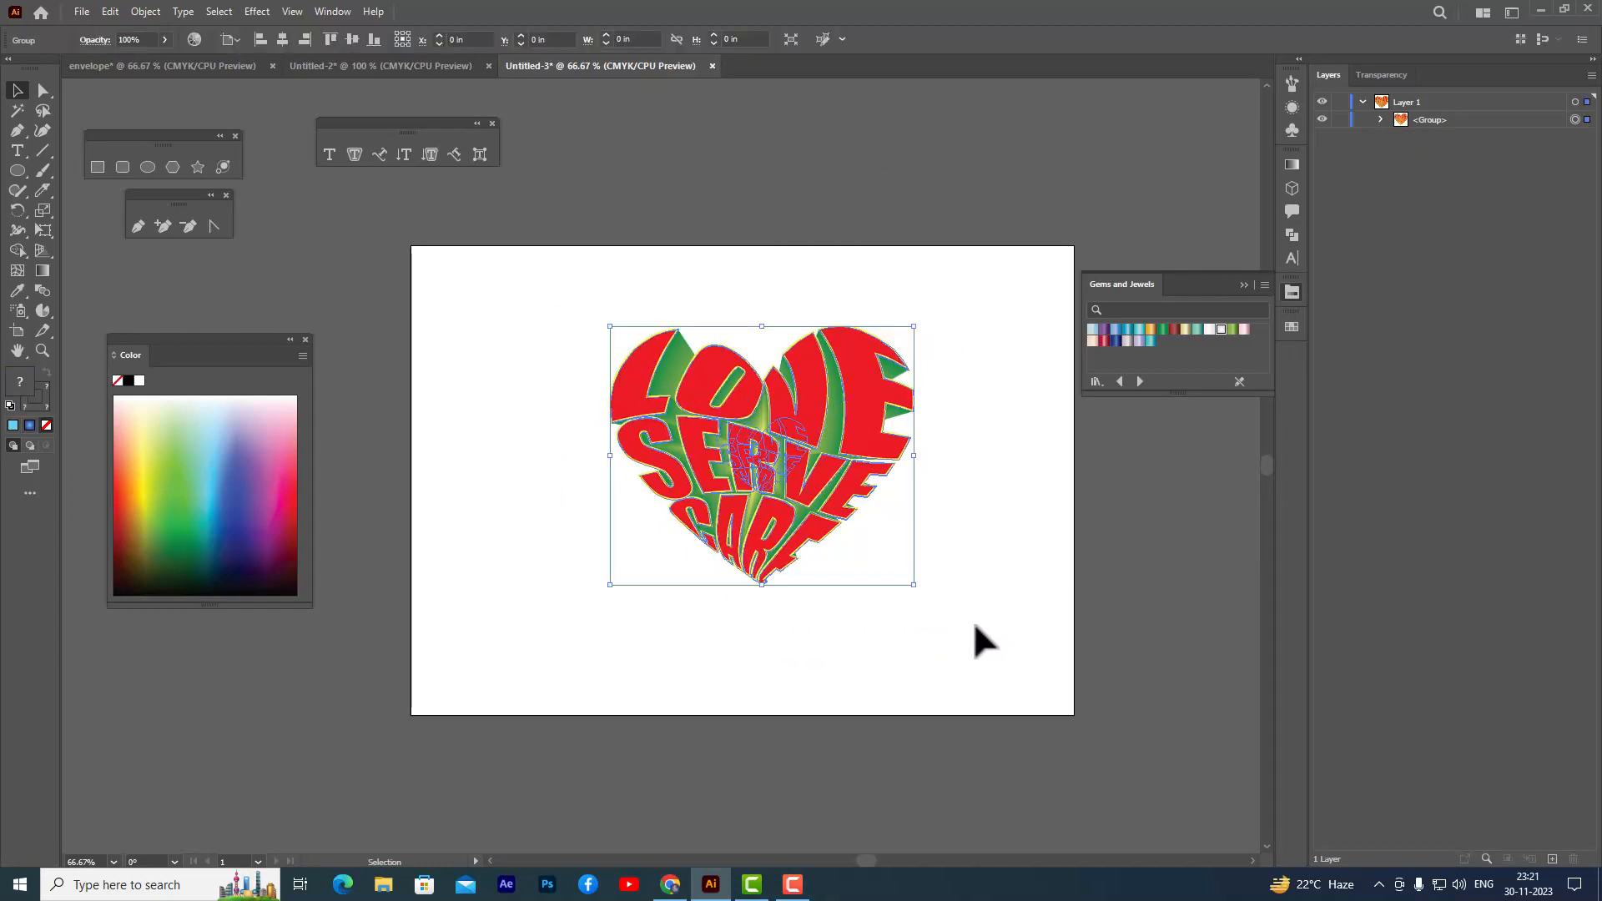
pyautogui.press('a')
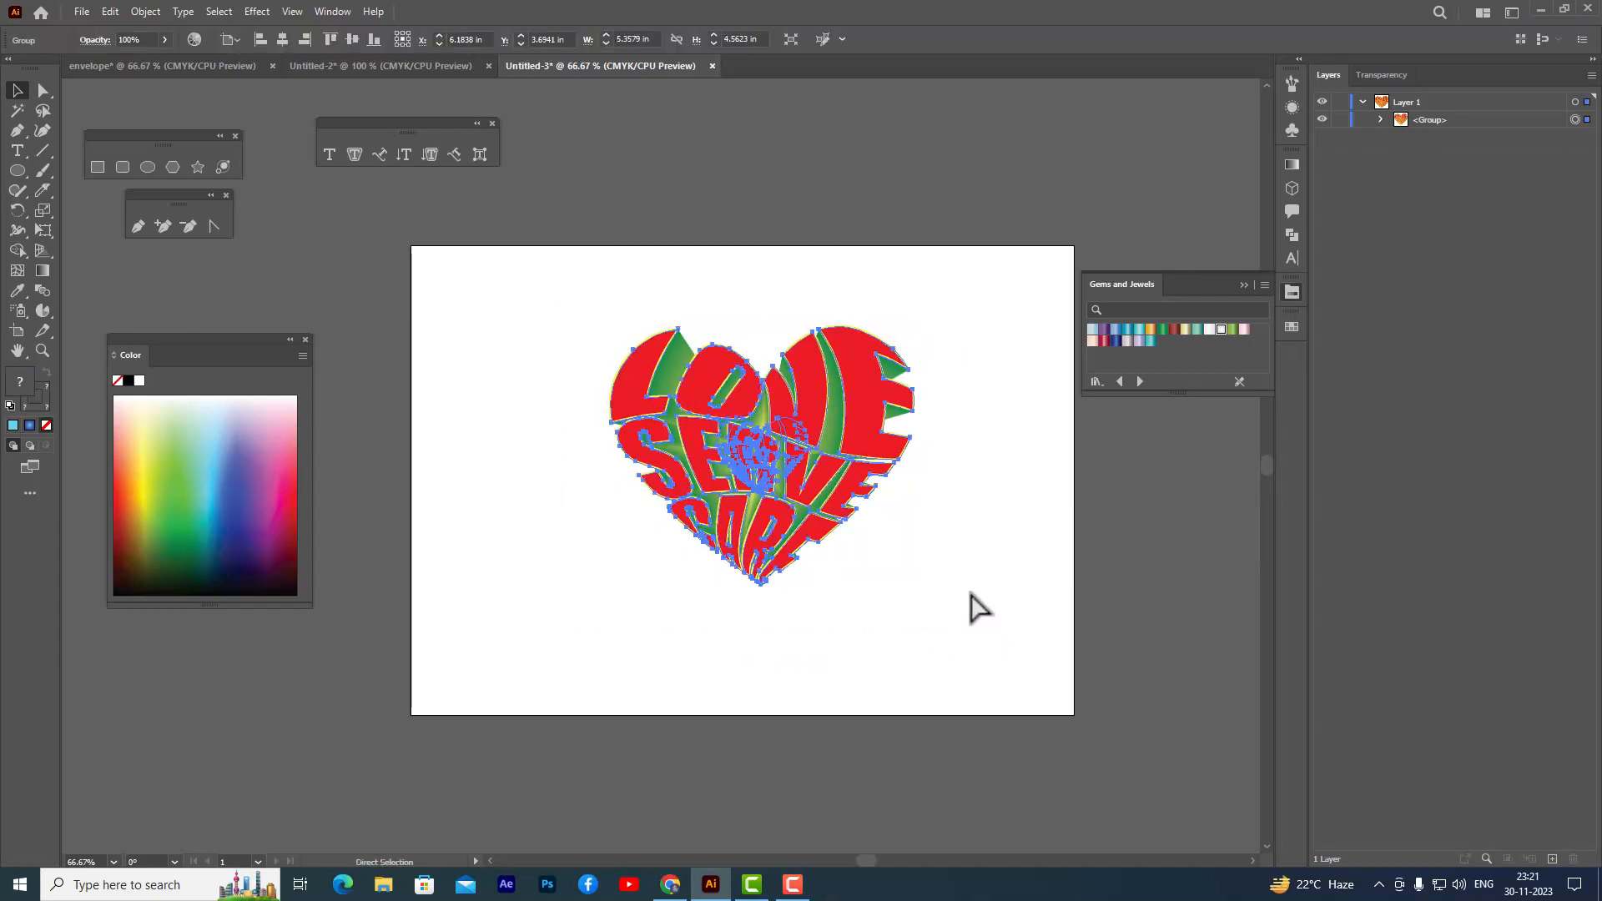
pyautogui.press('v')
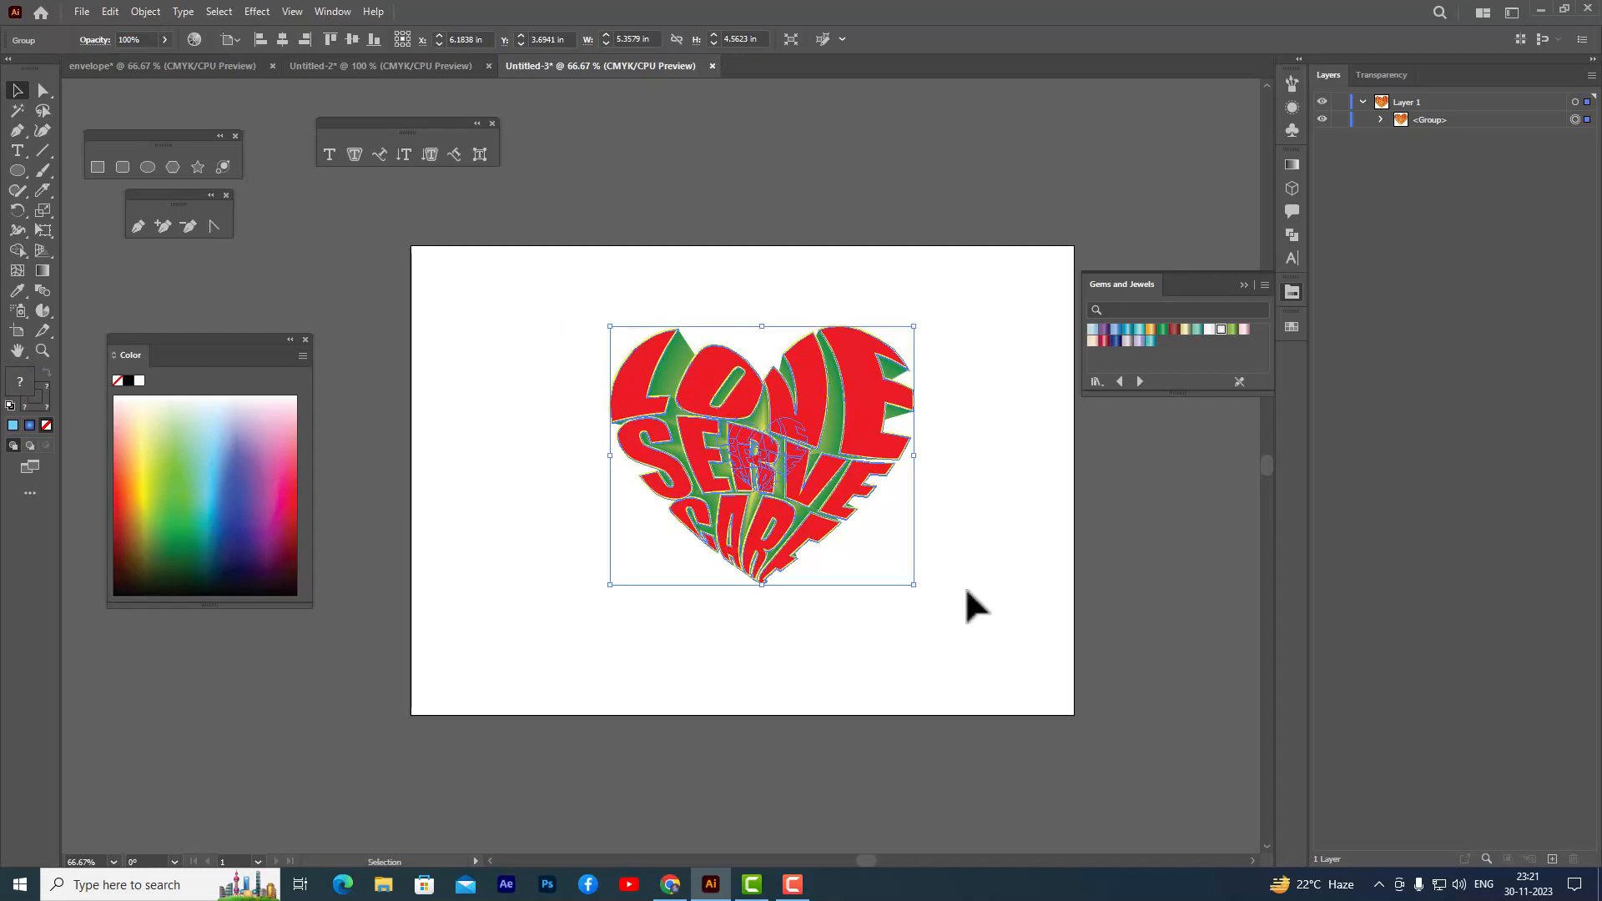
pyautogui.click(948, 557)
pyautogui.moveTo(565, 289); pyautogui.dragTo(977, 643)
pyautogui.moveTo(914, 326); pyautogui.dragTo(937, 307)
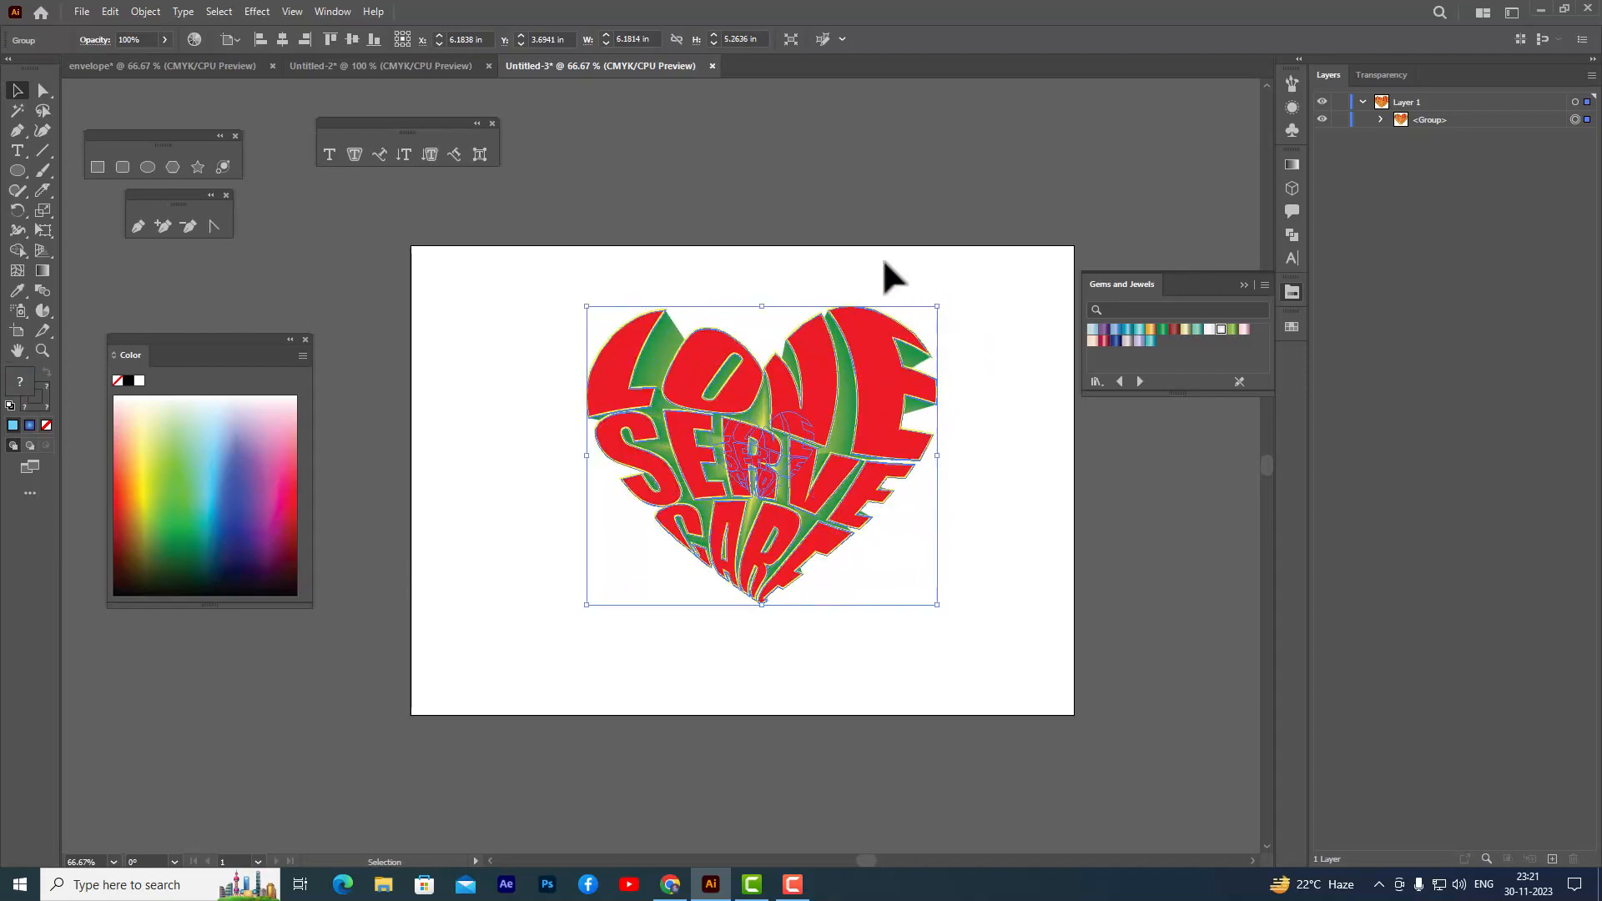
pyautogui.moveTo(819, 339); pyautogui.dragTo(815, 346)
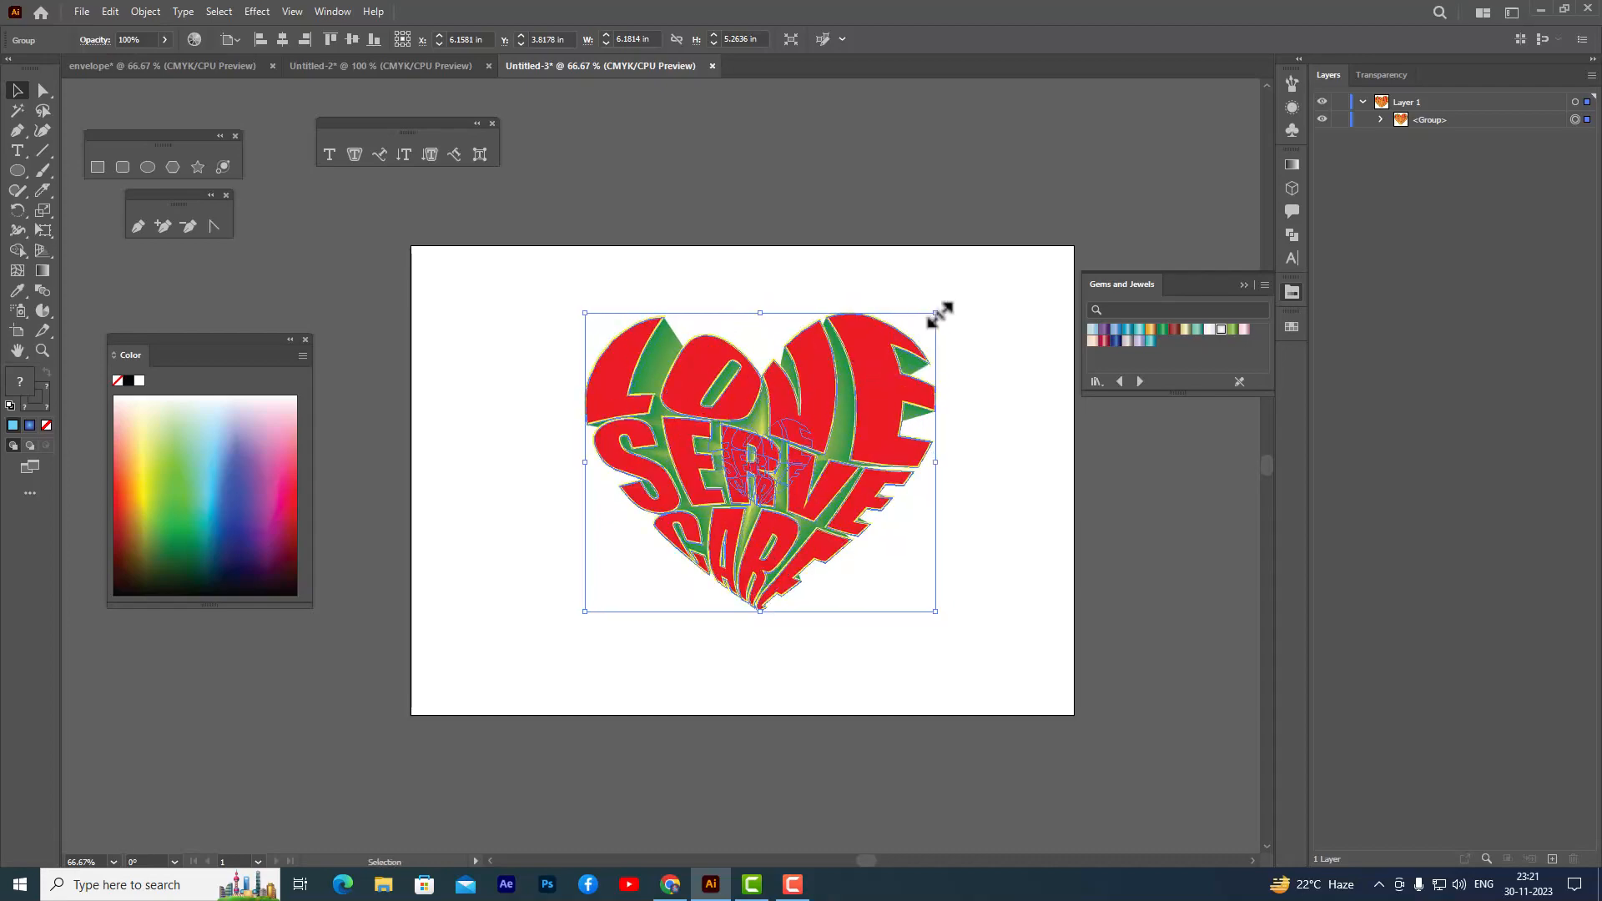
pyautogui.moveTo(939, 313); pyautogui.dragTo(943, 306)
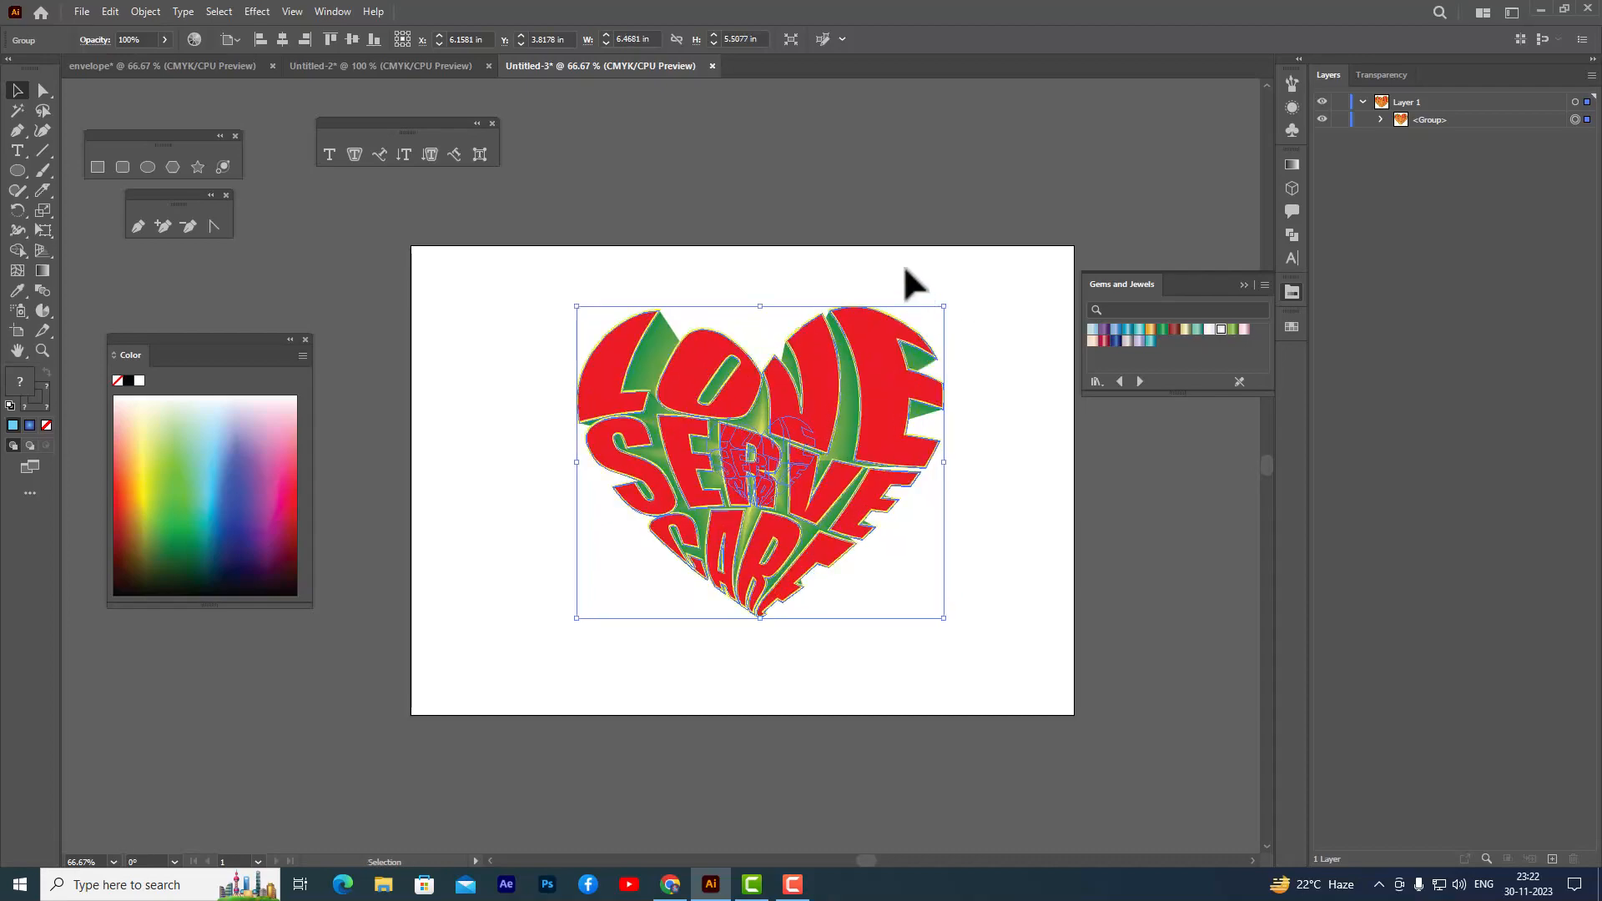
pyautogui.click(873, 201)
# Apply a Multiply drop shadow with 80% opacity to the heart group
pyautogui.click(821, 358)
pyautogui.click(253, 10)
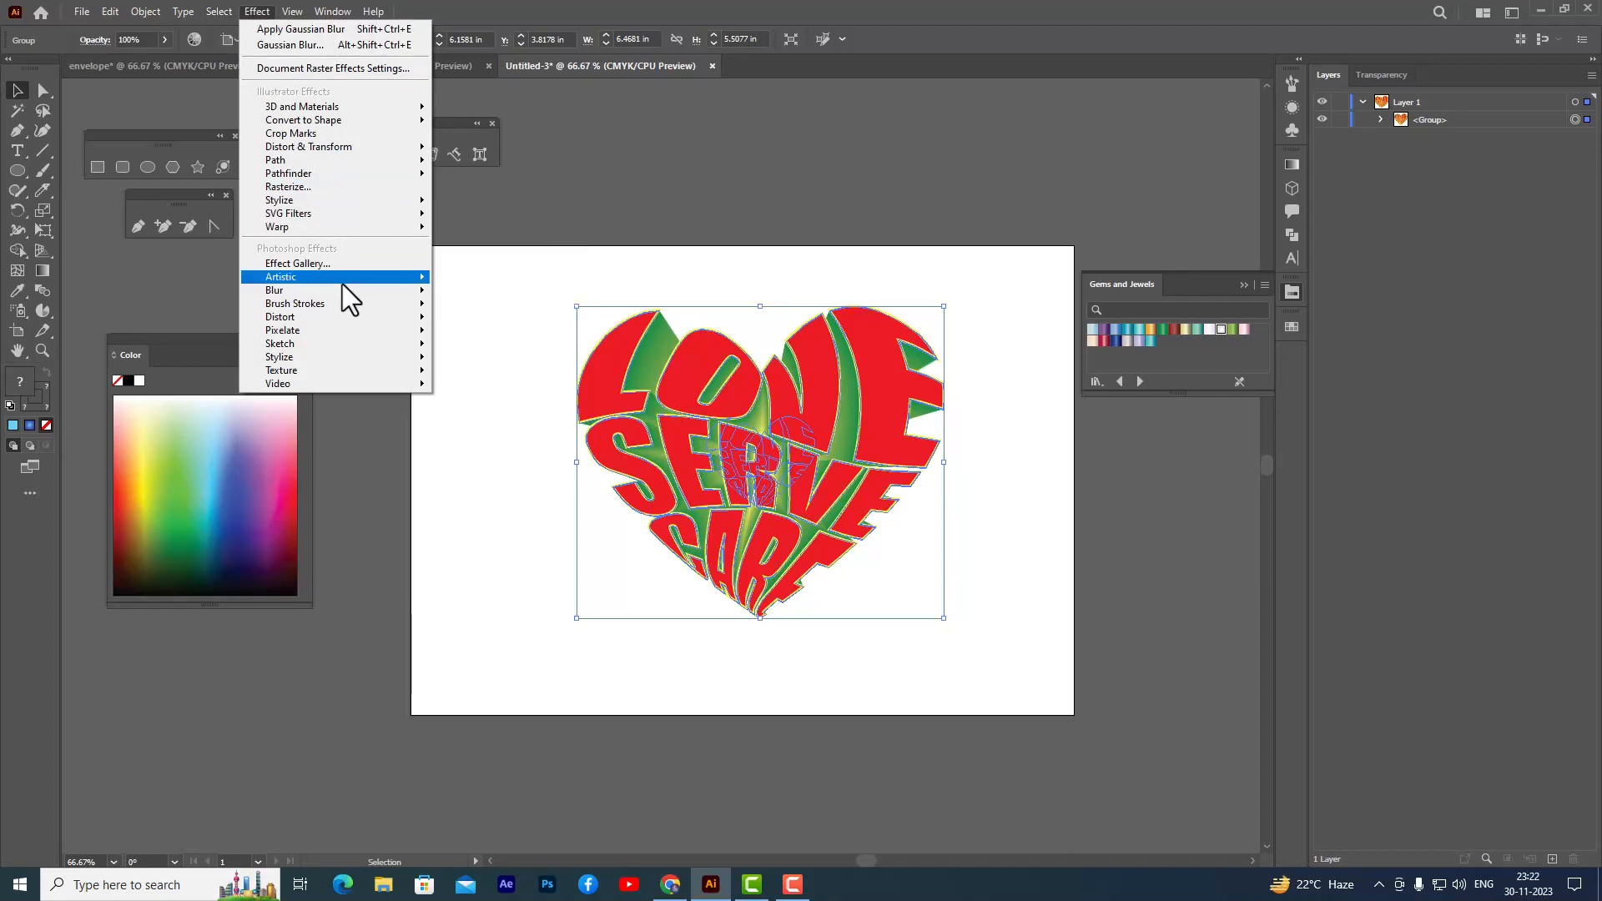
pyautogui.moveTo(327, 202)
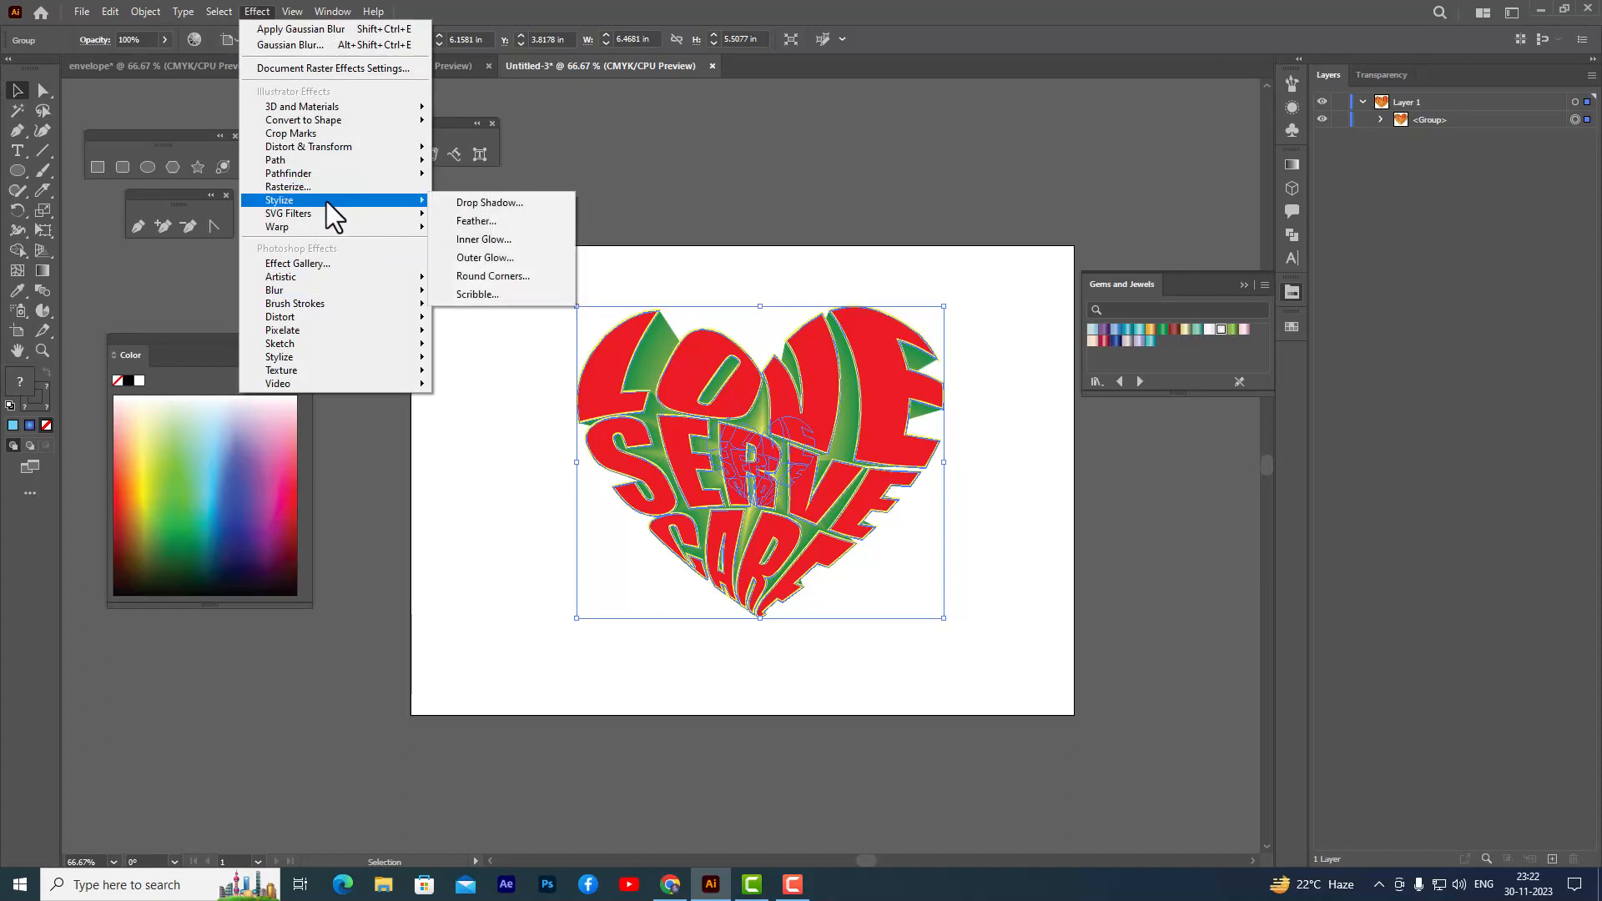
pyautogui.click(524, 202)
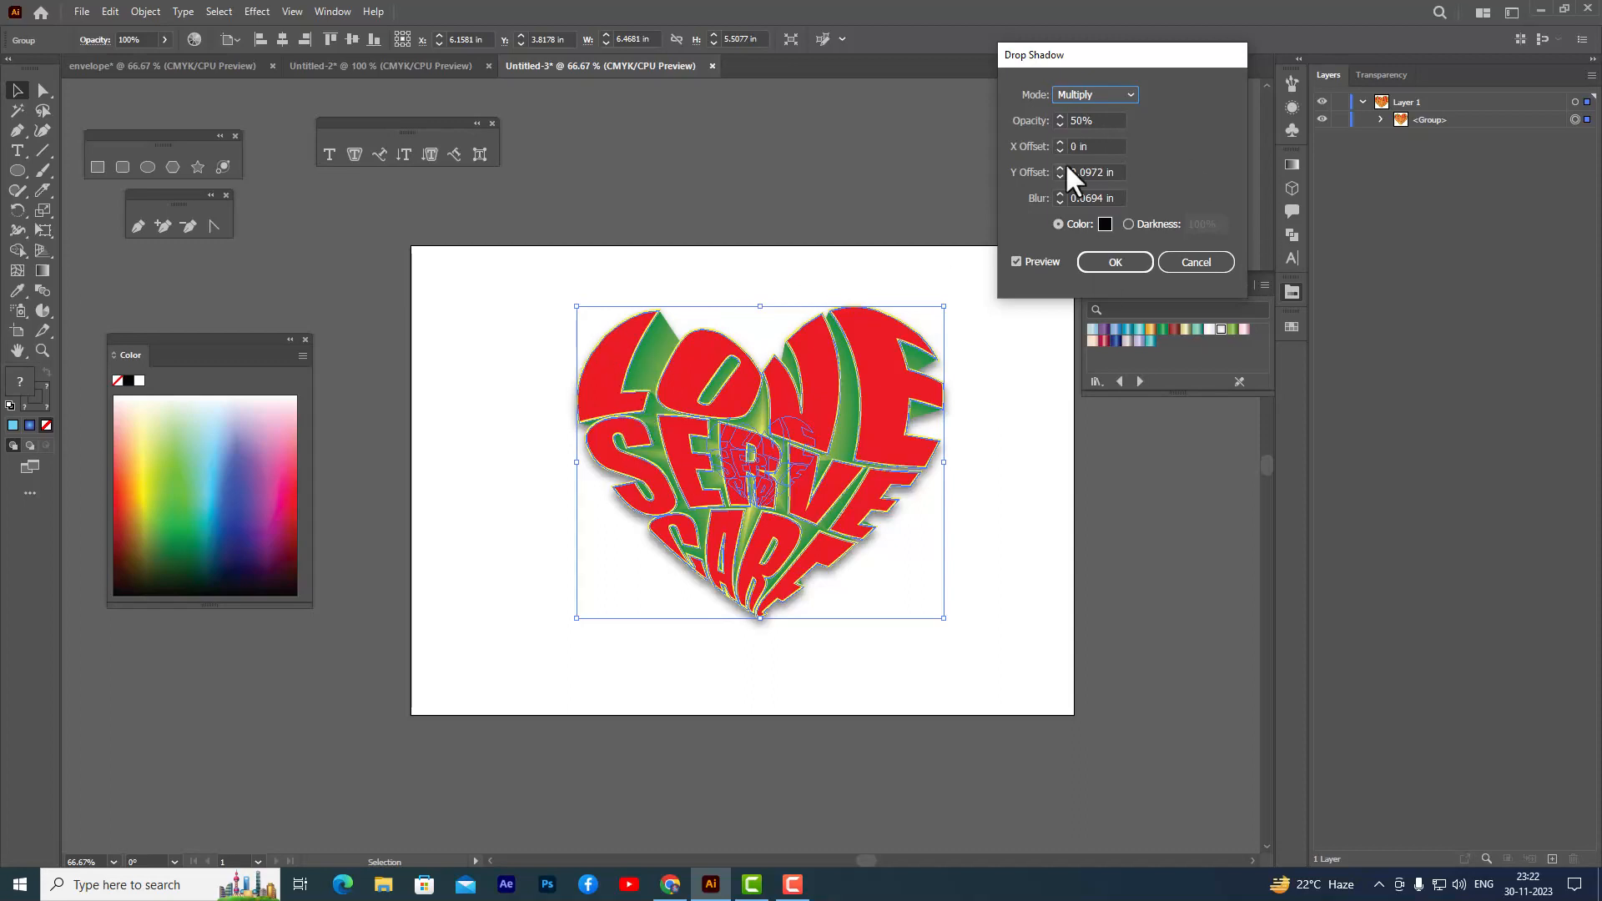
pyautogui.press('Tab')
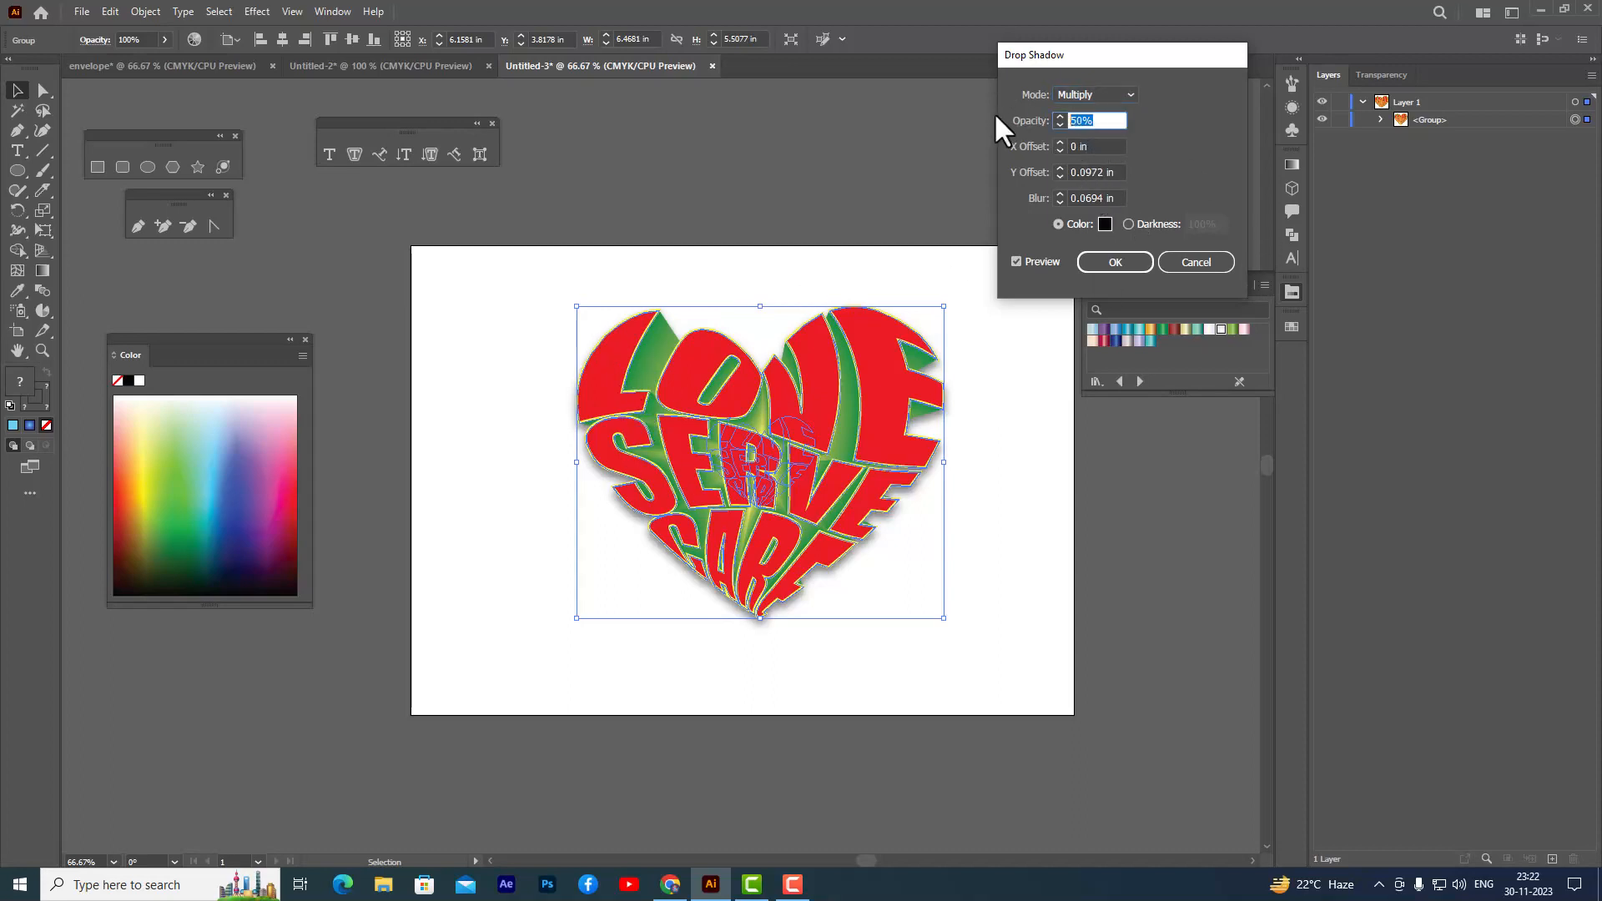
pyautogui.write('6')
pyautogui.press('BackSpace')
pyautogui.write('80')
pyautogui.click(1098, 146)
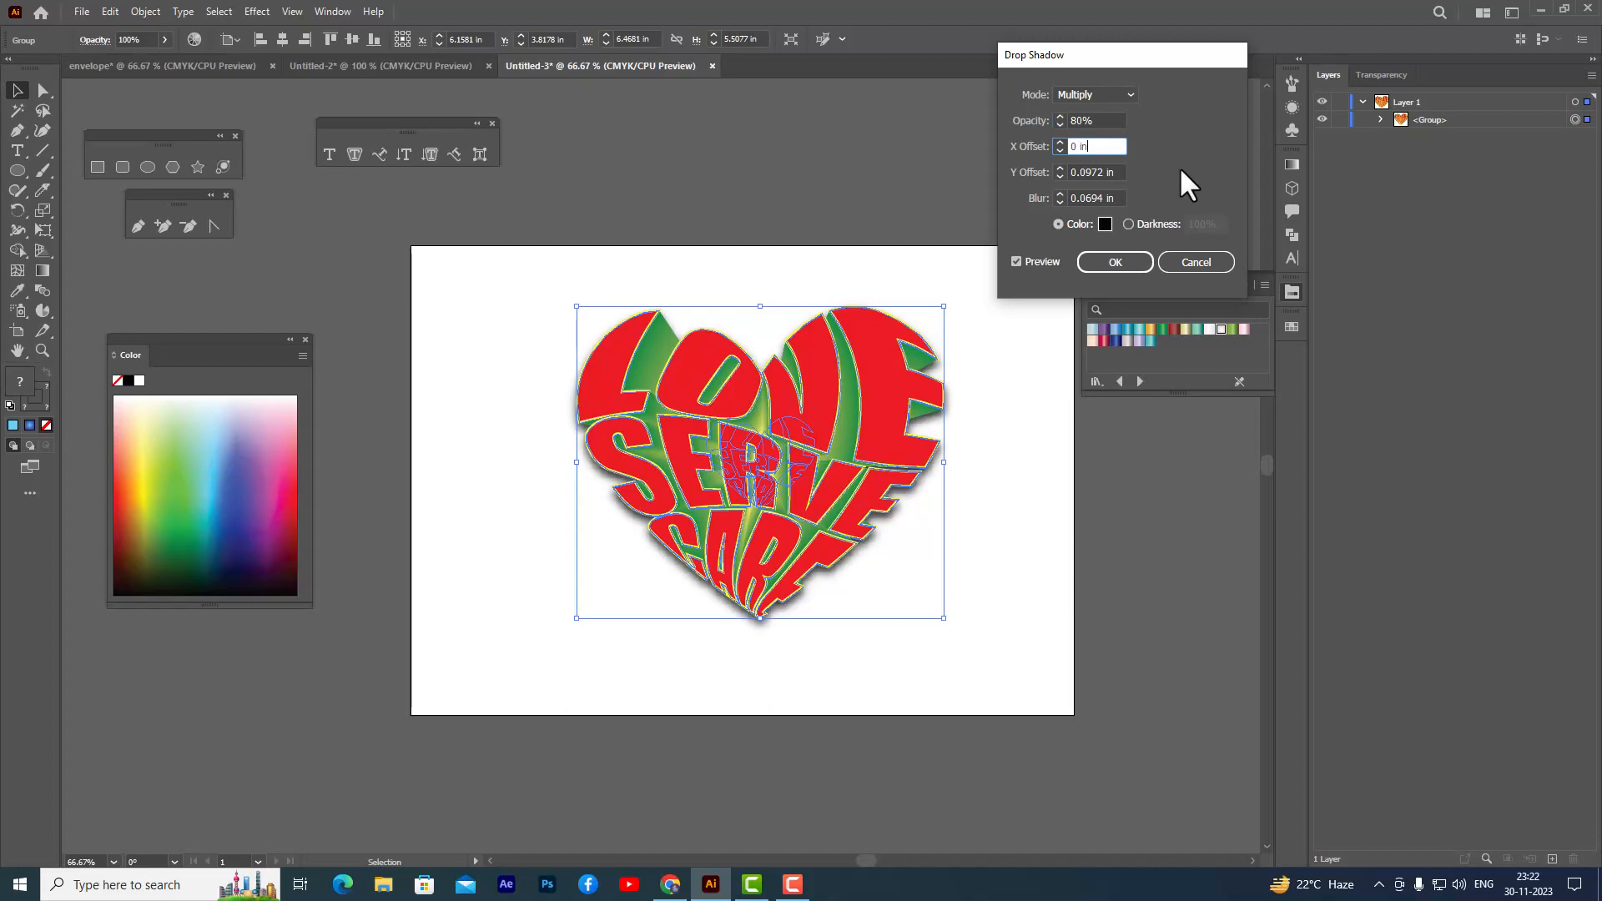
pyautogui.click(1102, 262)
pyautogui.click(806, 192)
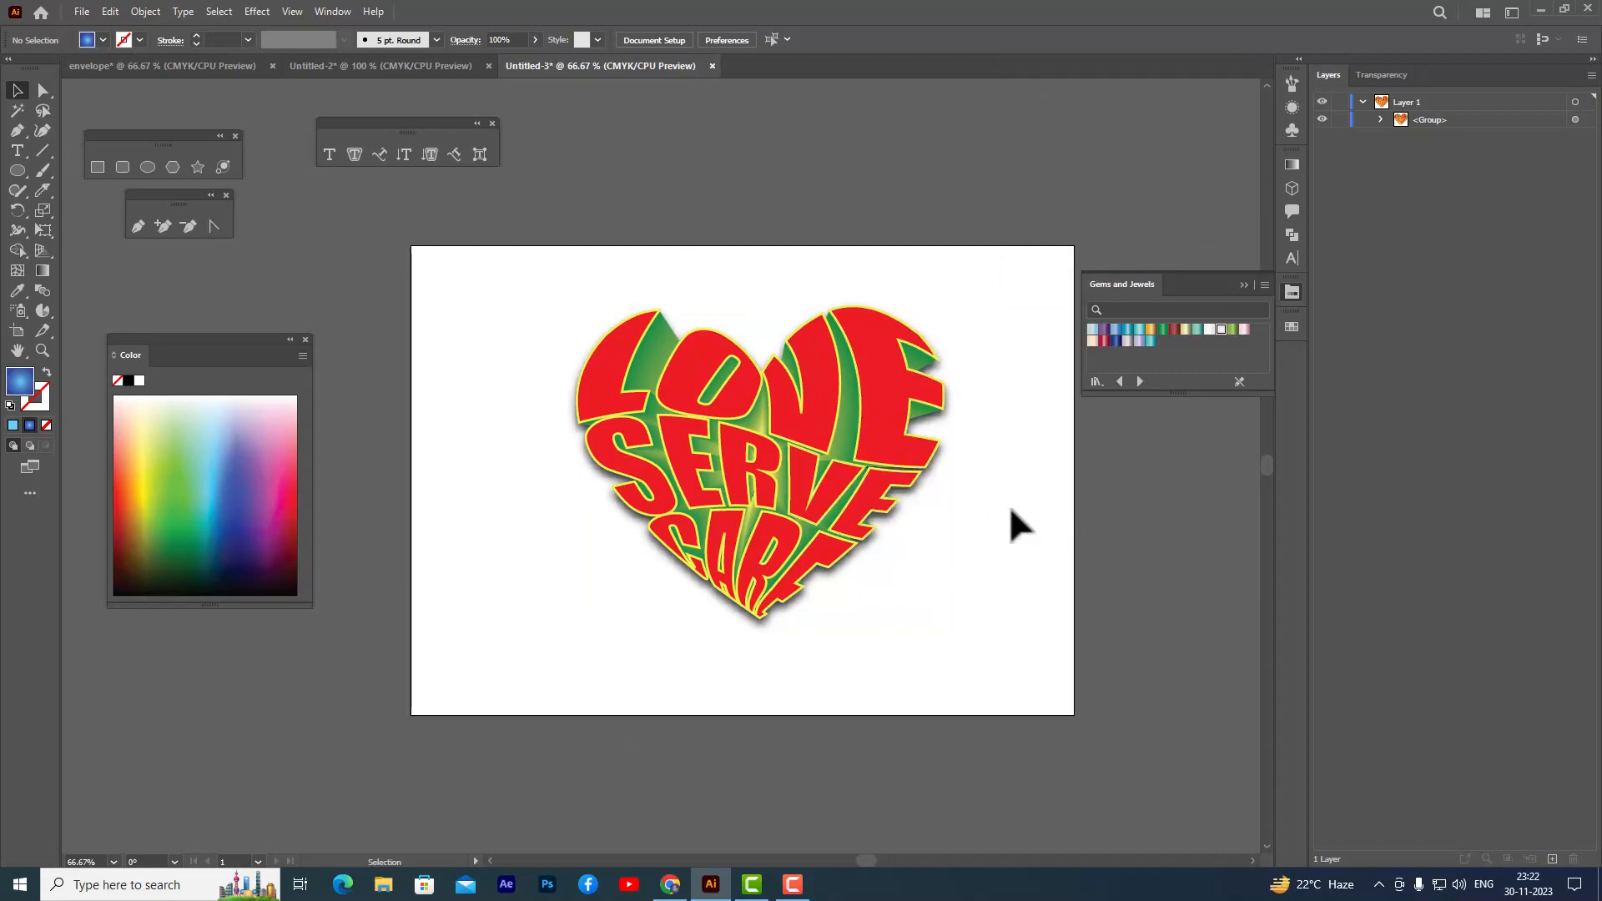
# Nudge the shadowed heart group slightly up and to the left on the artboard
pyautogui.click(872, 442)
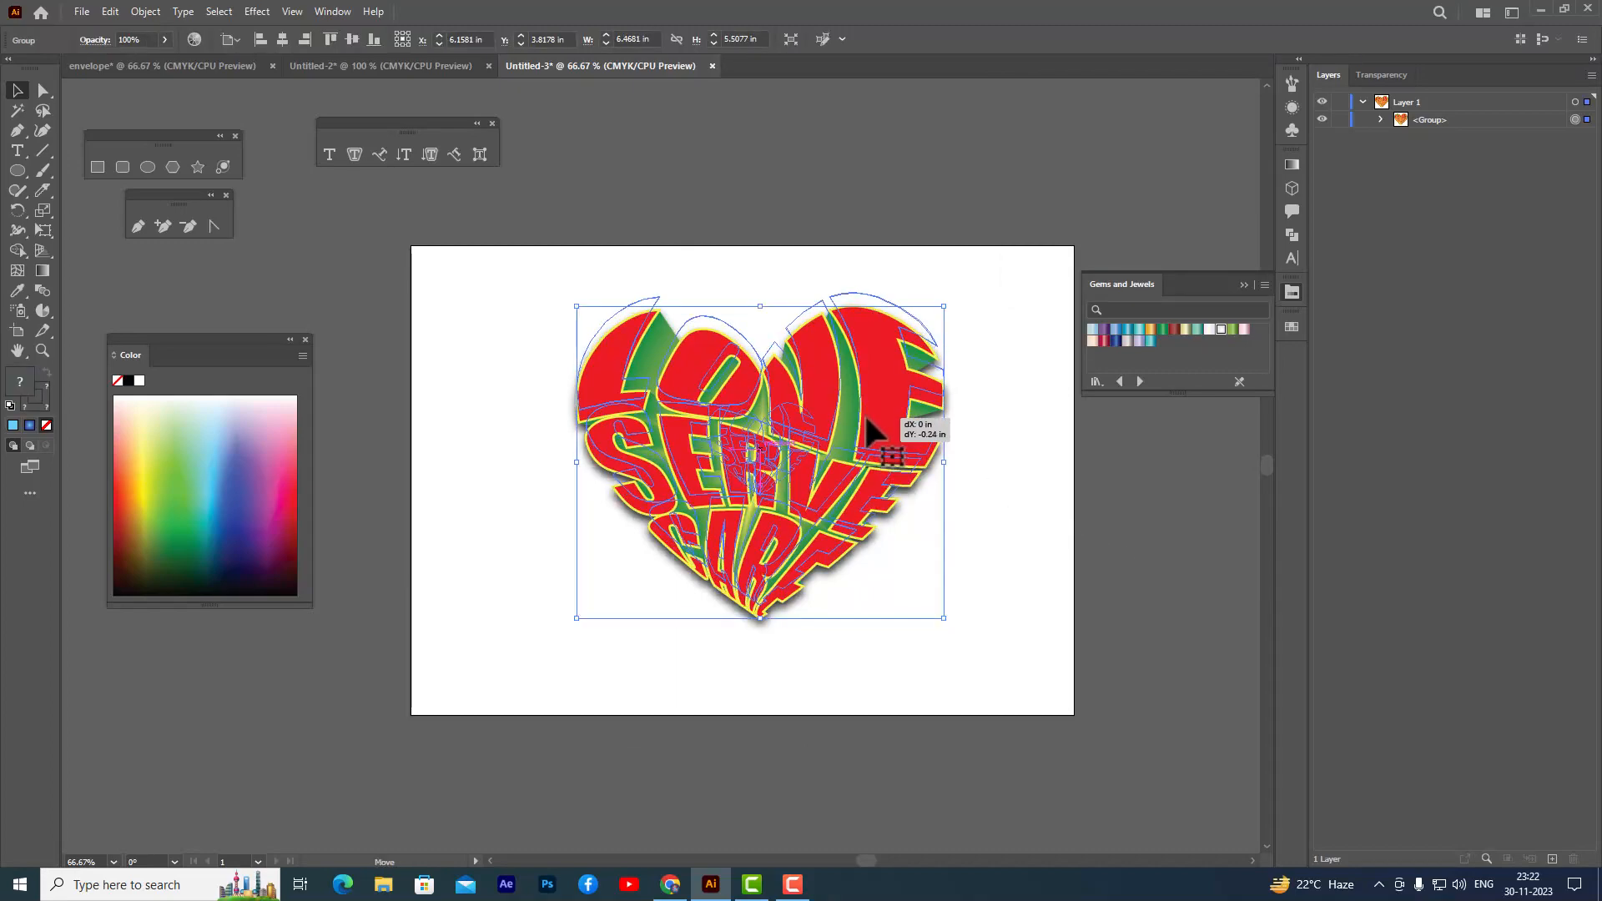
pyautogui.moveTo(867, 423); pyautogui.dragTo(862, 430)
pyautogui.click(869, 180)
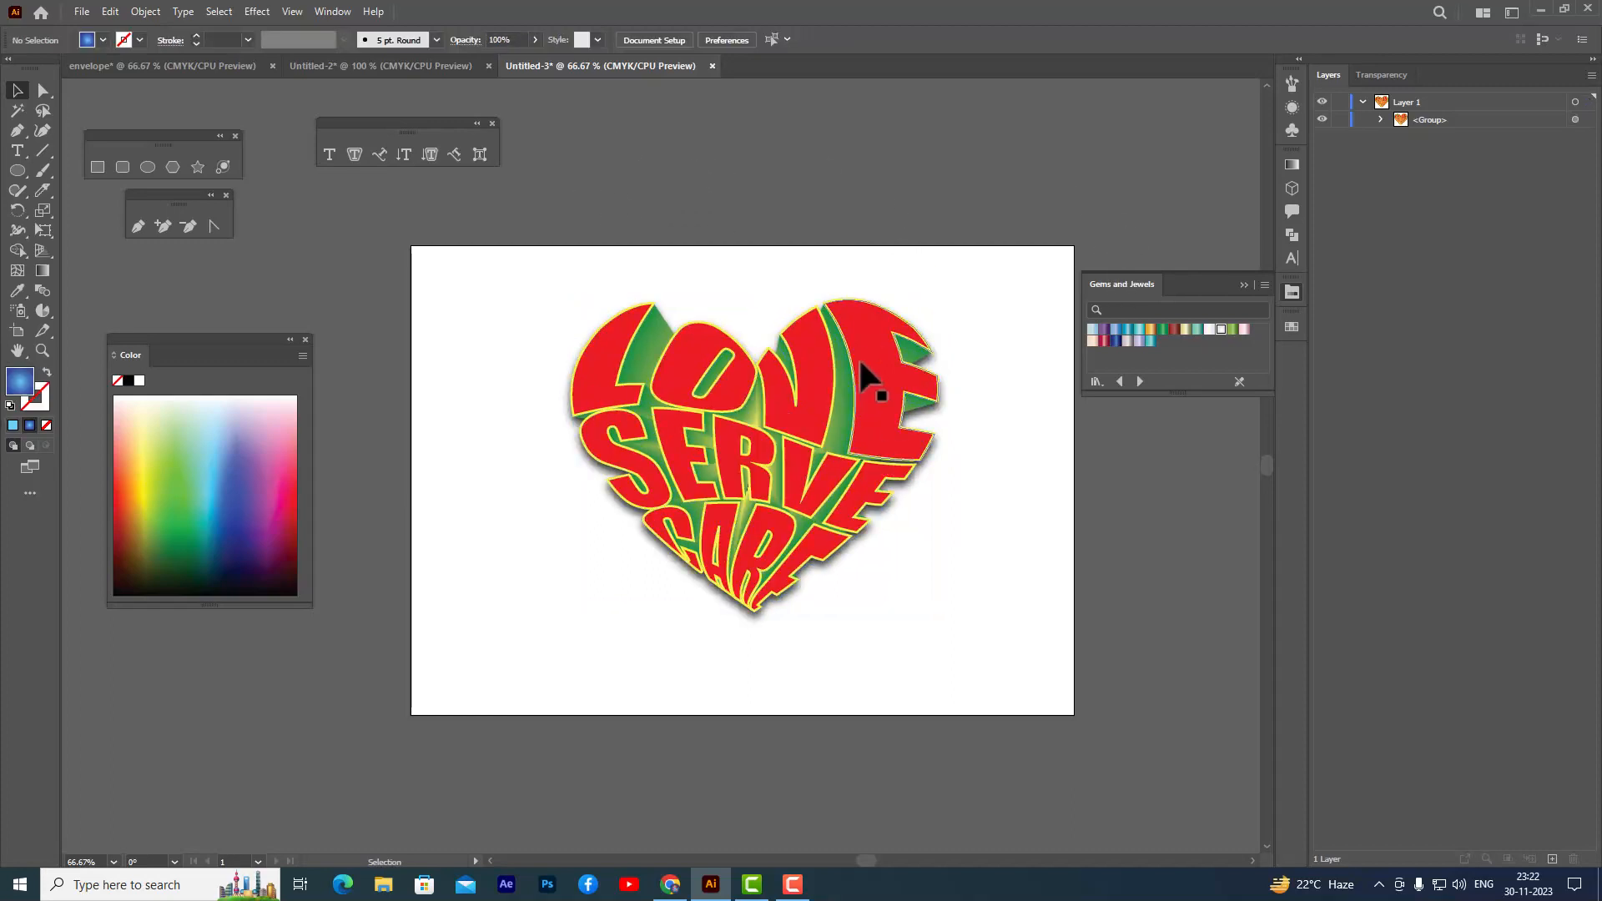
# Draw a rectangle with the blue radial gradient fill covering the whole artboard
pyautogui.click(97, 167)
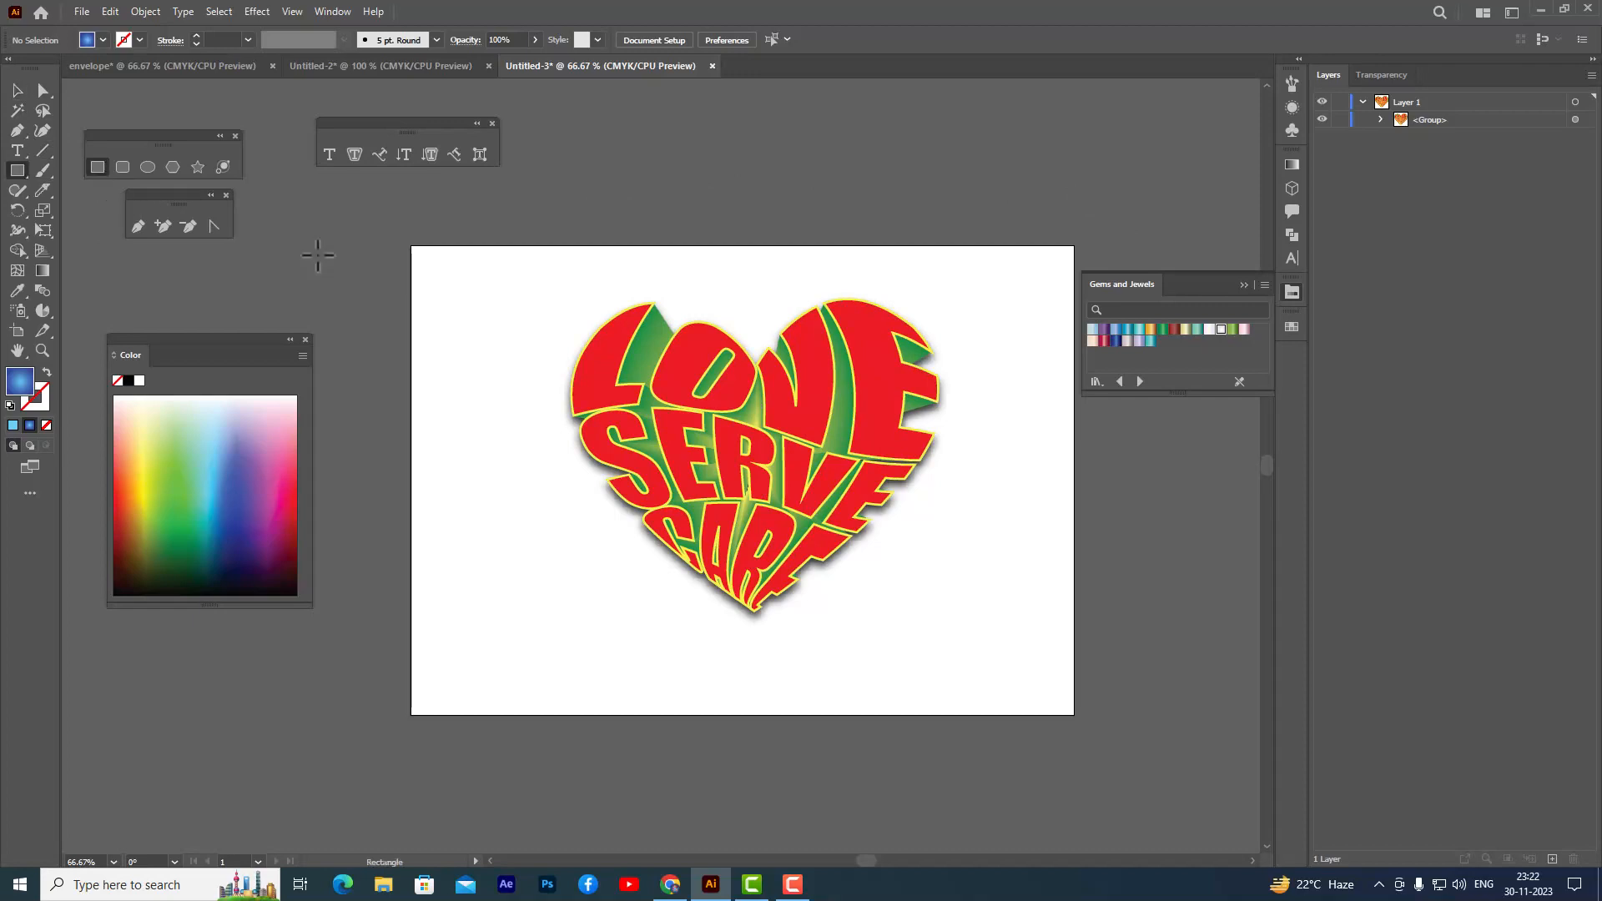
pyautogui.moveTo(412, 247); pyautogui.dragTo(1074, 715)
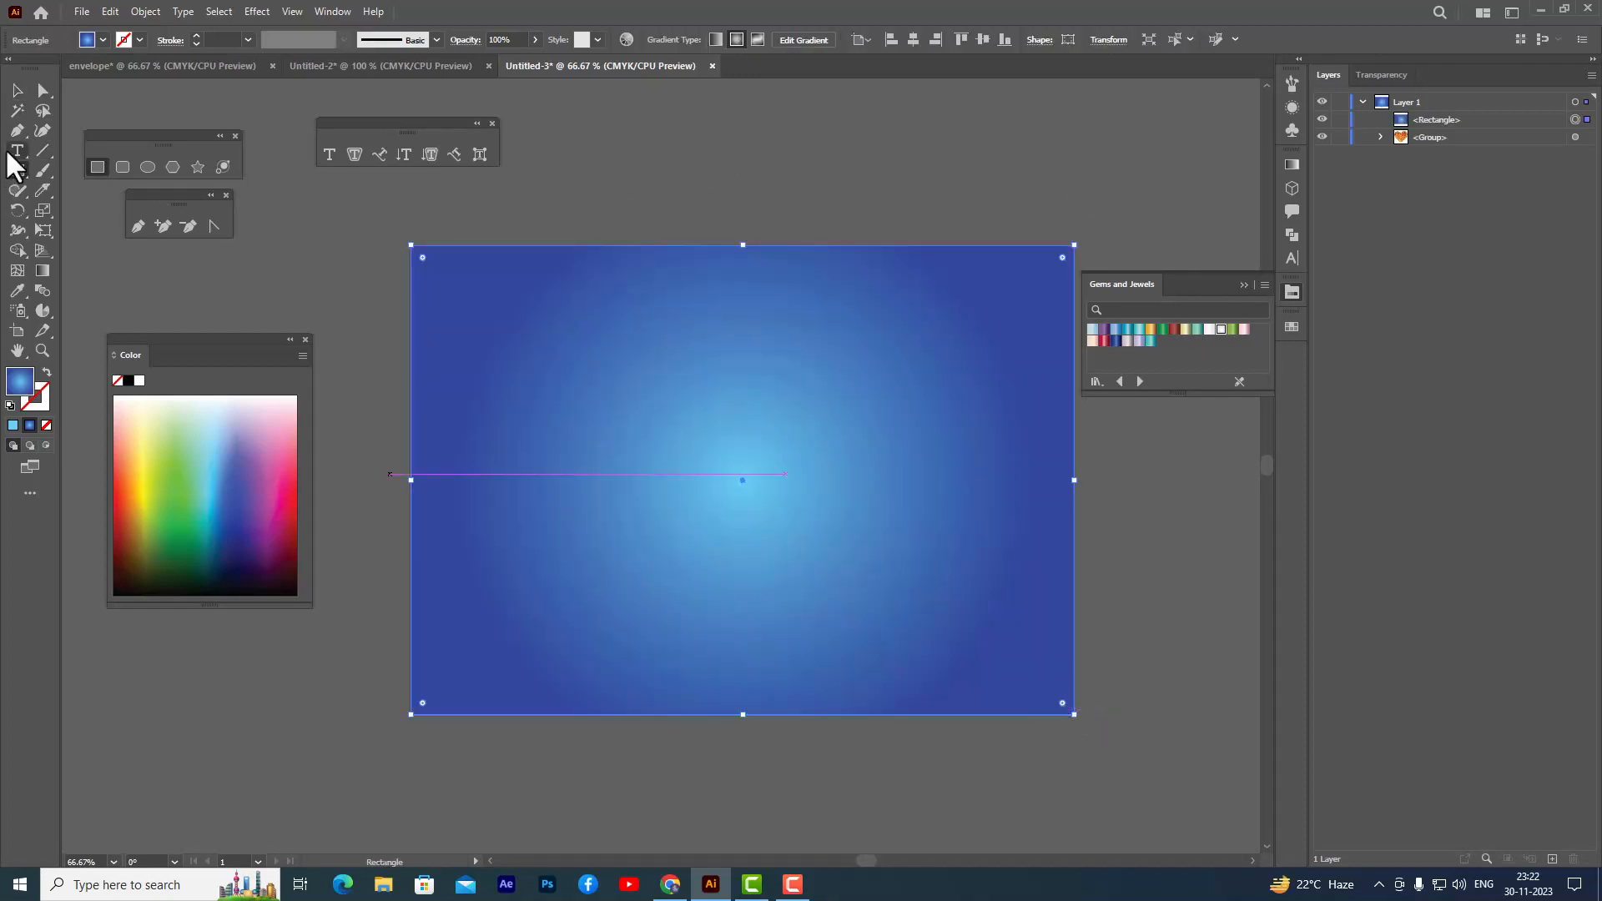
# Send the blue gradient rectangle to the back, behind the heart group
pyautogui.click(16, 92)
pyautogui.click(836, 197)
pyautogui.click(769, 304)
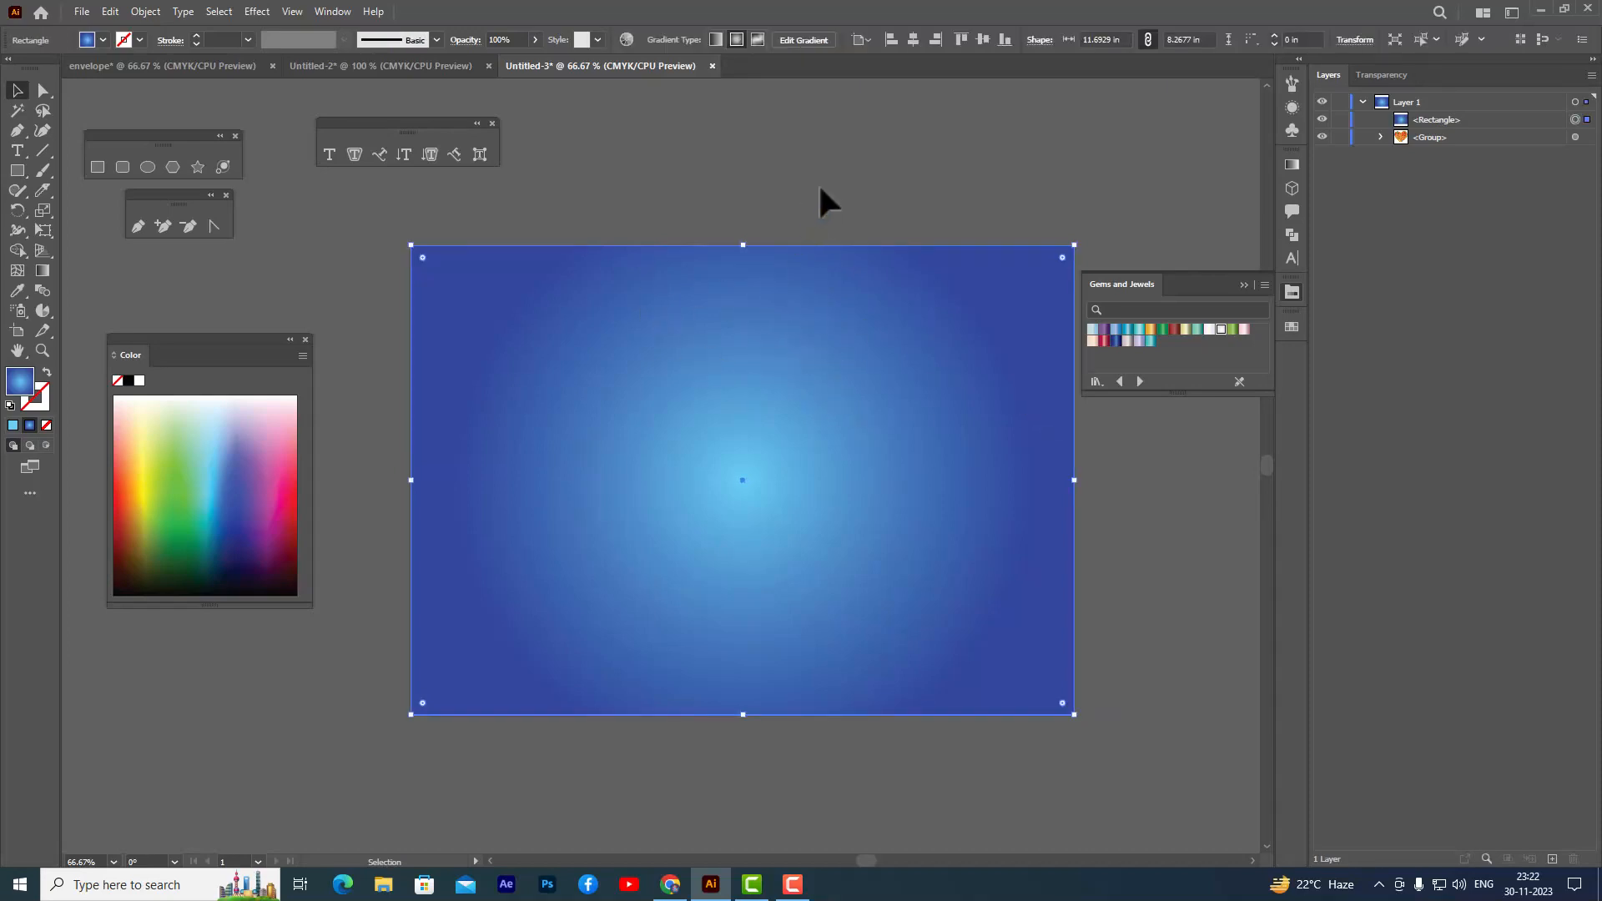
pyautogui.rightClick(750, 307)
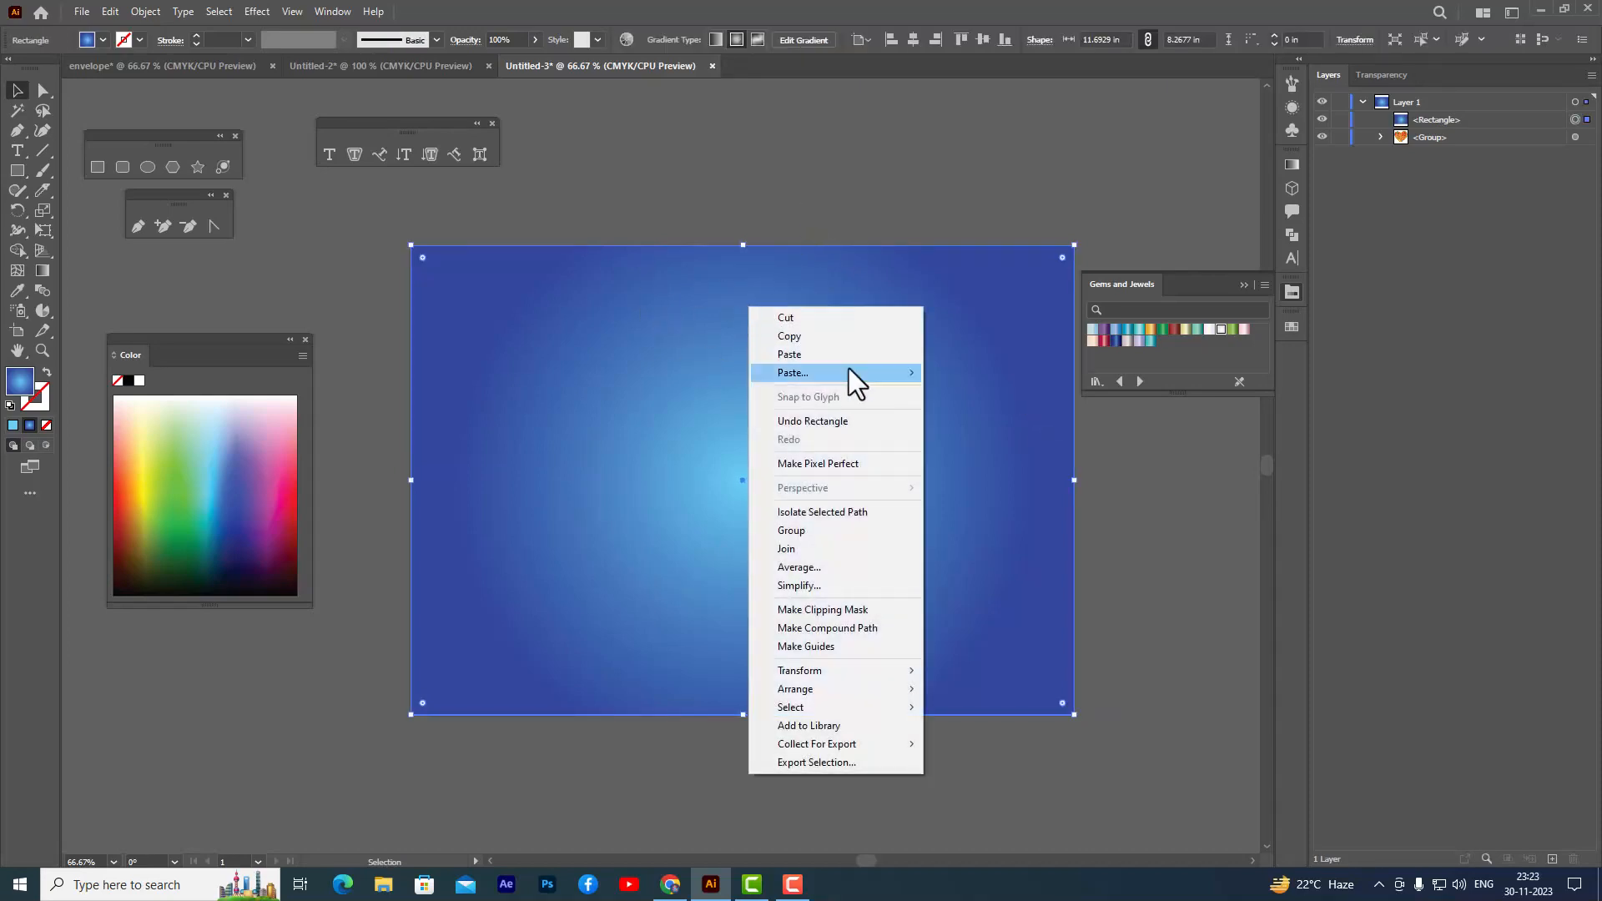
pyautogui.moveTo(832, 690)
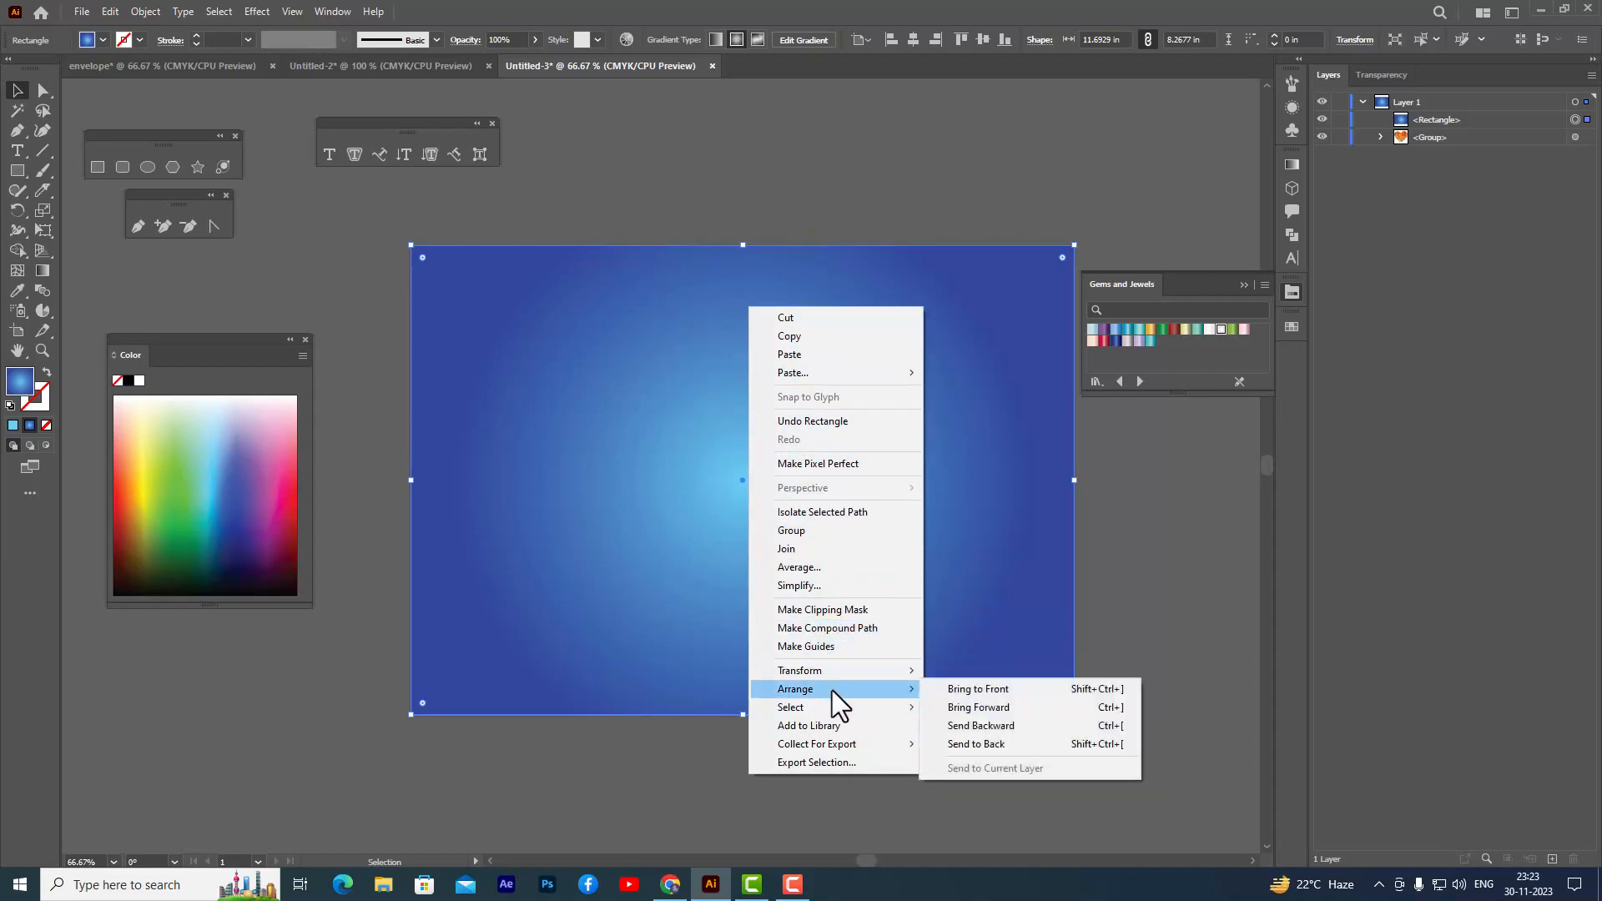
pyautogui.click(1023, 744)
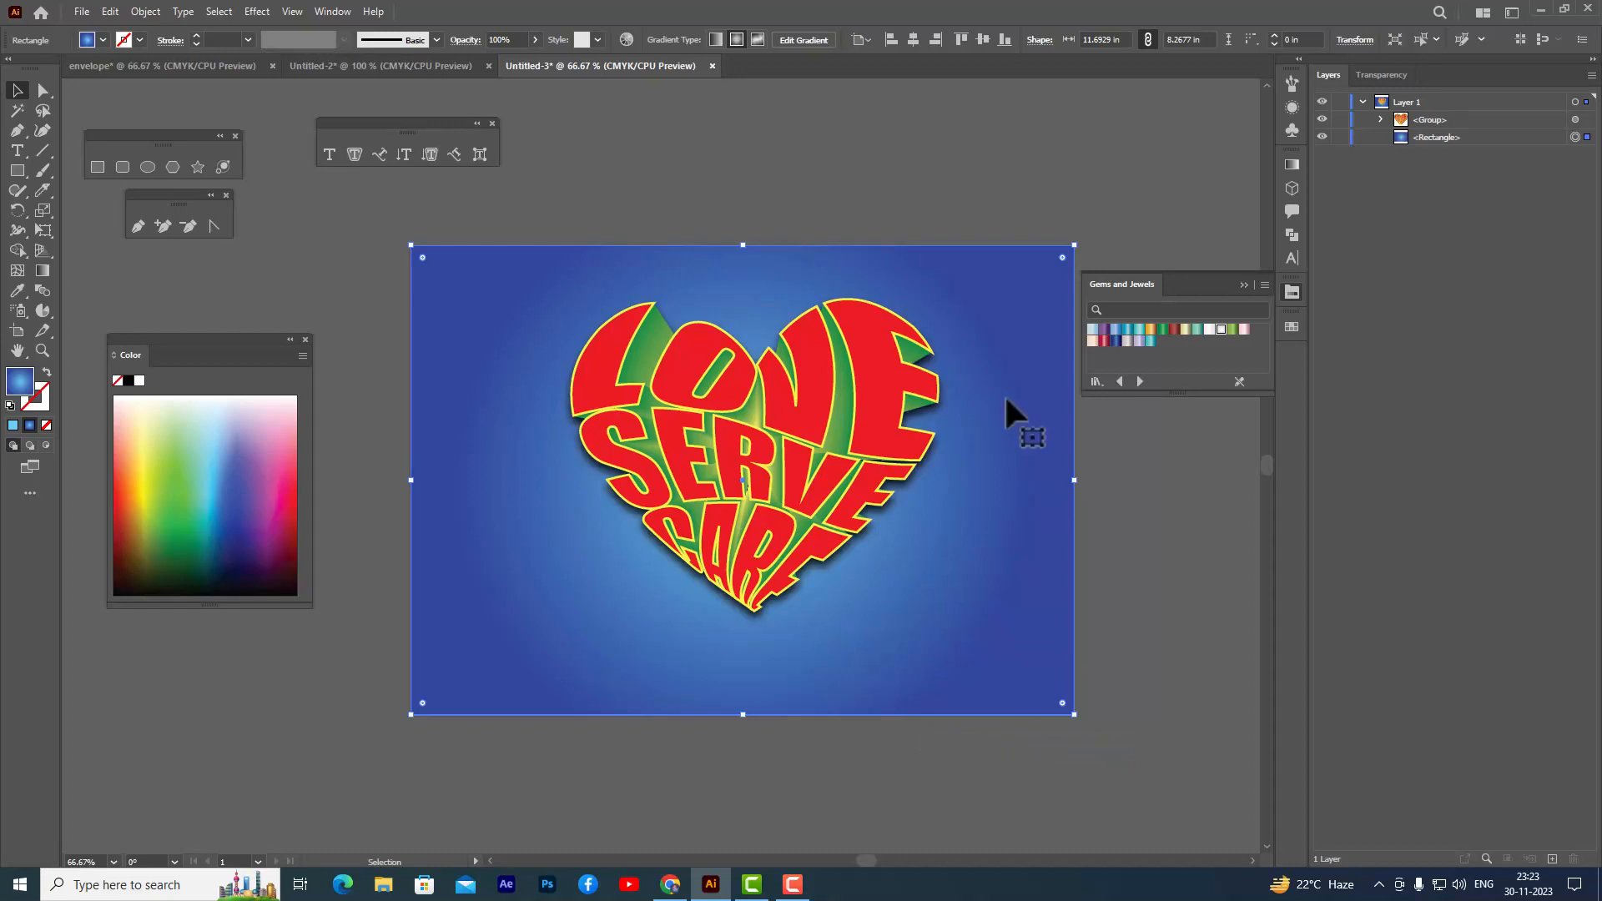
pyautogui.click(949, 177)
# Select the background rectangle and open the Gems and Jewels gradient swatch library
pyautogui.click(966, 266)
pyautogui.click(1292, 326)
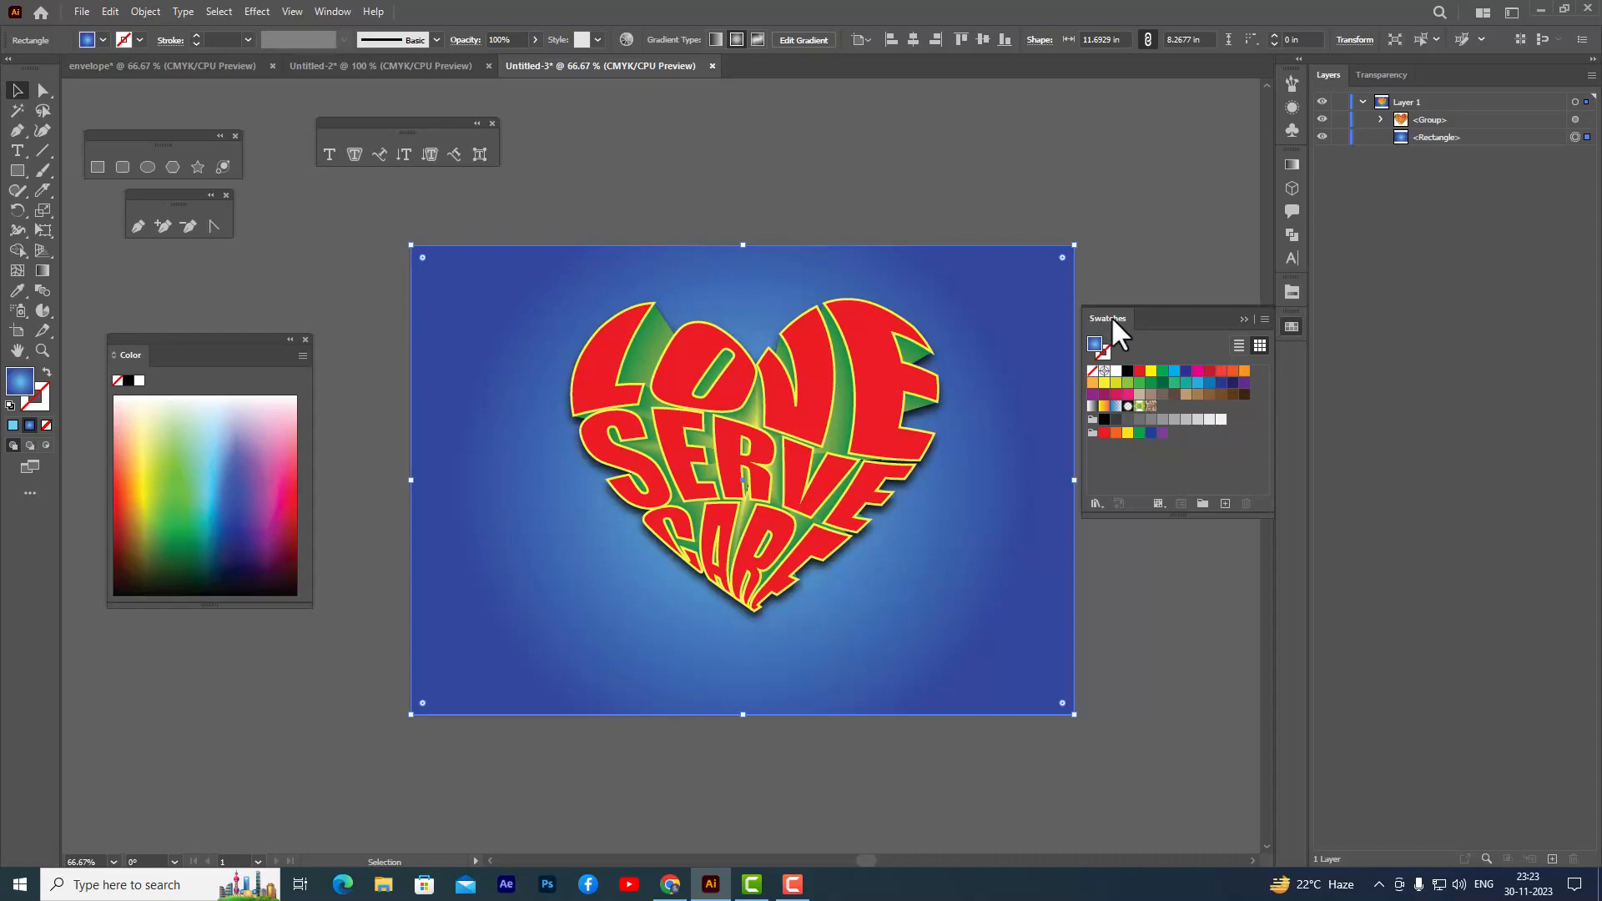
pyautogui.click(325, 12)
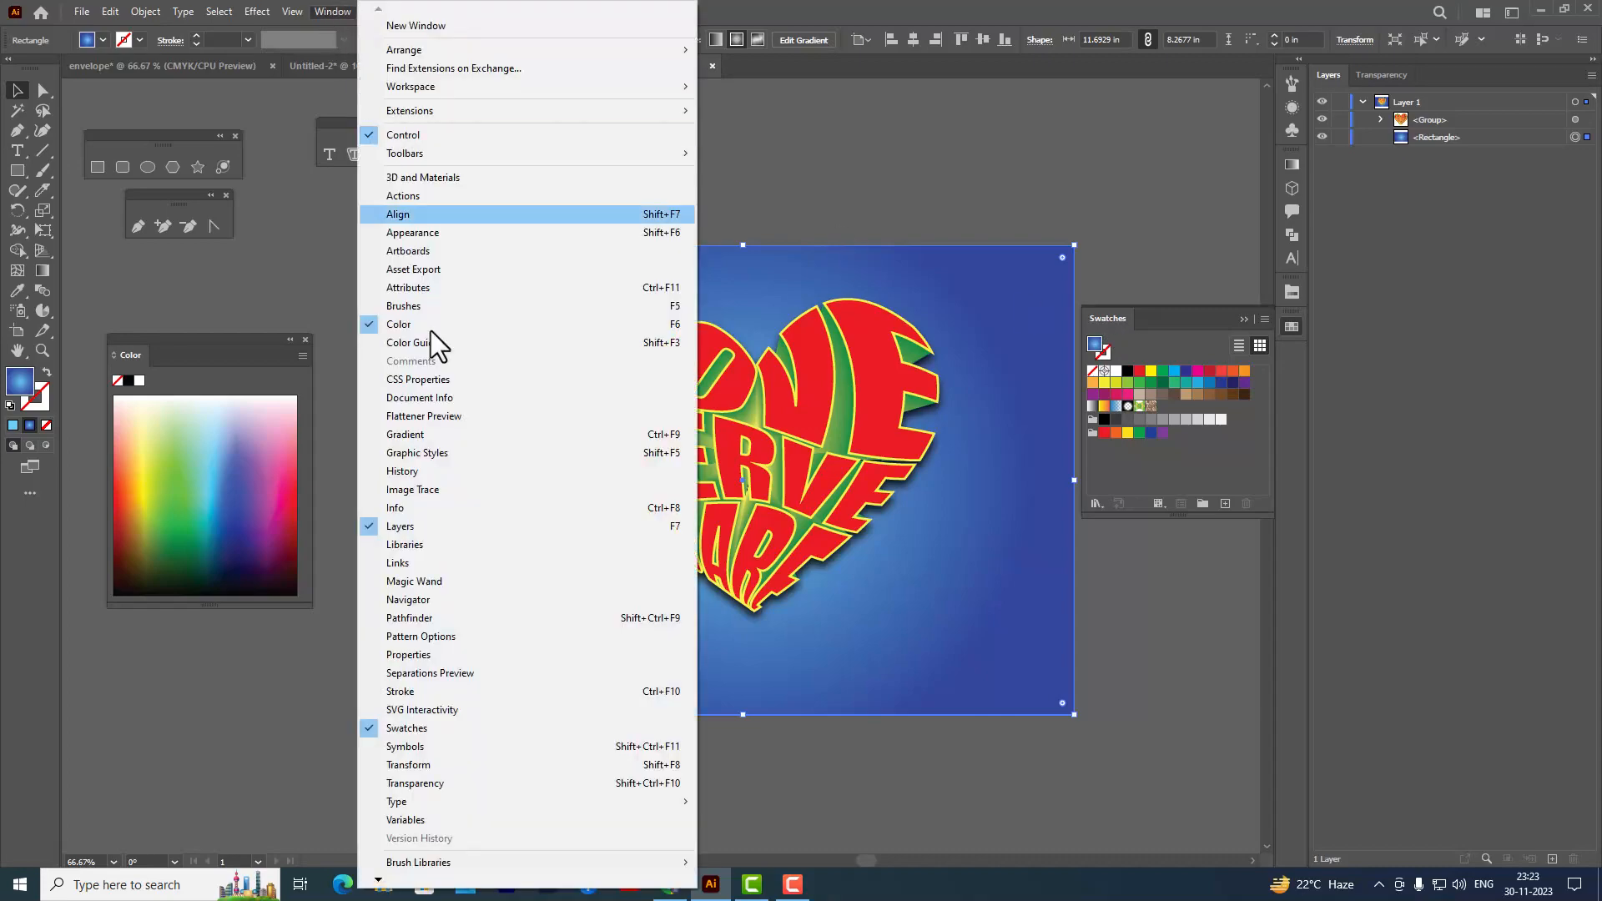
pyautogui.click(897, 13)
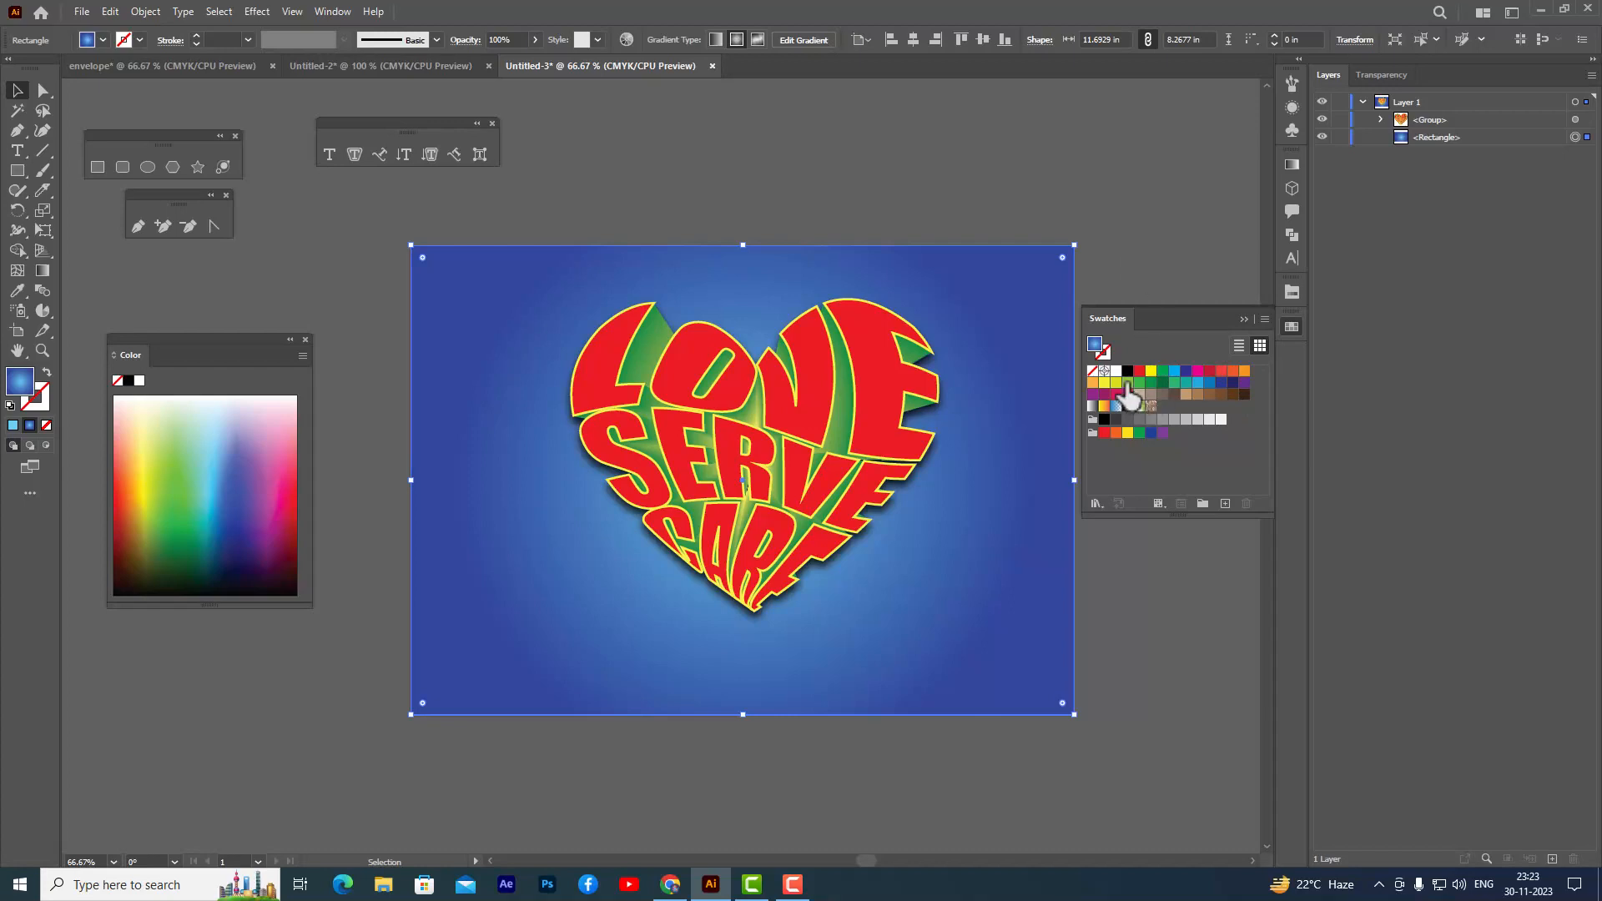
pyautogui.click(1097, 504)
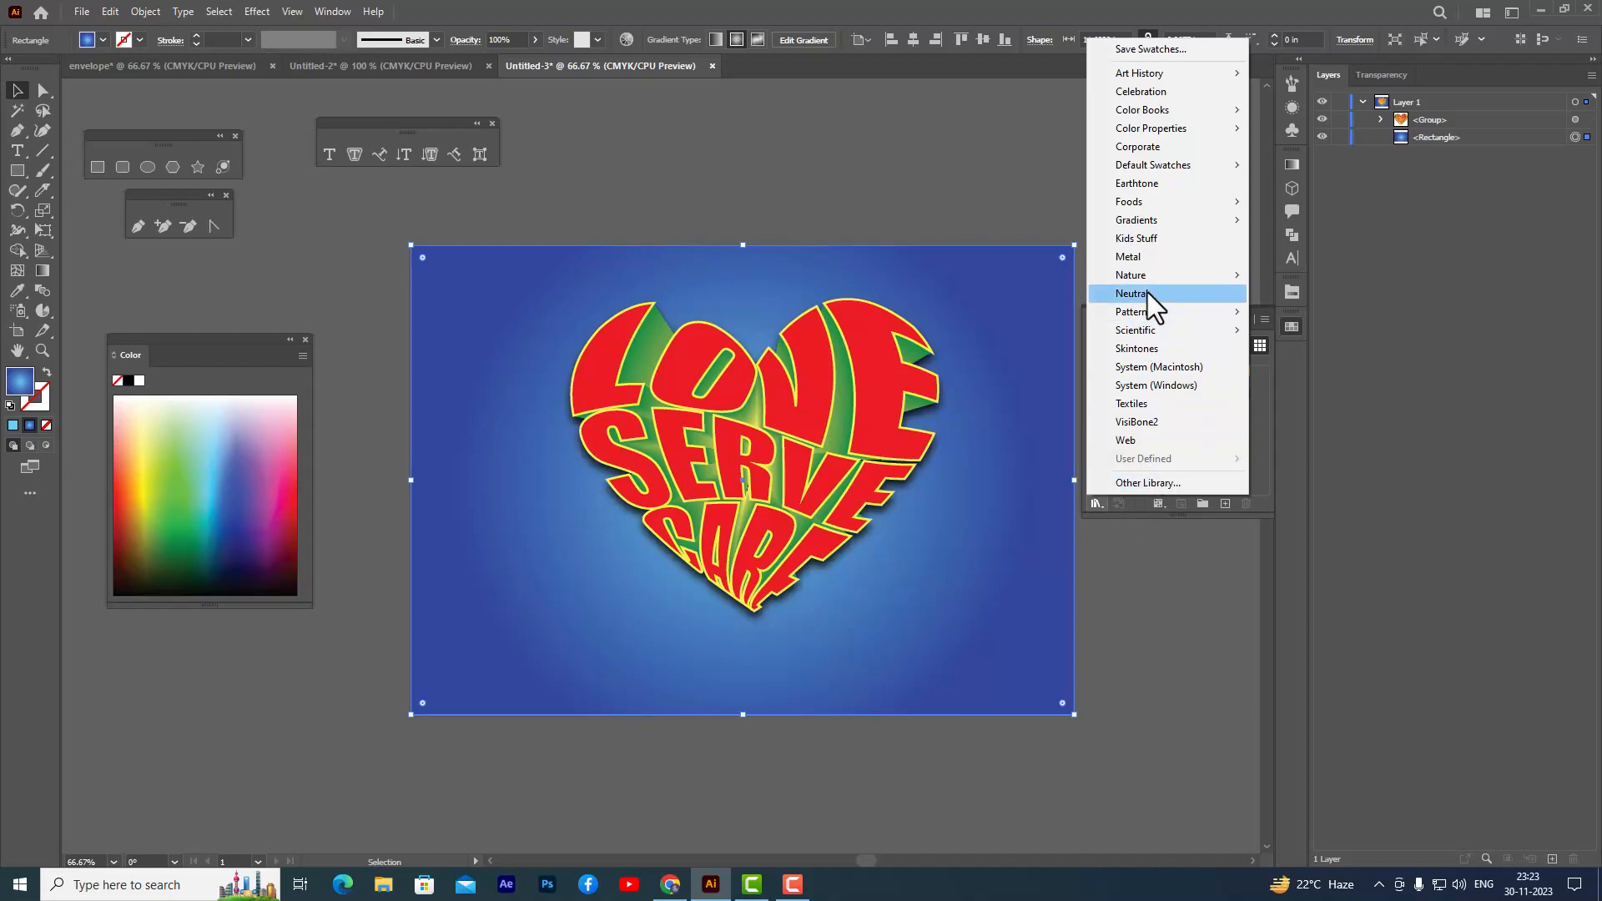
pyautogui.moveTo(1145, 224)
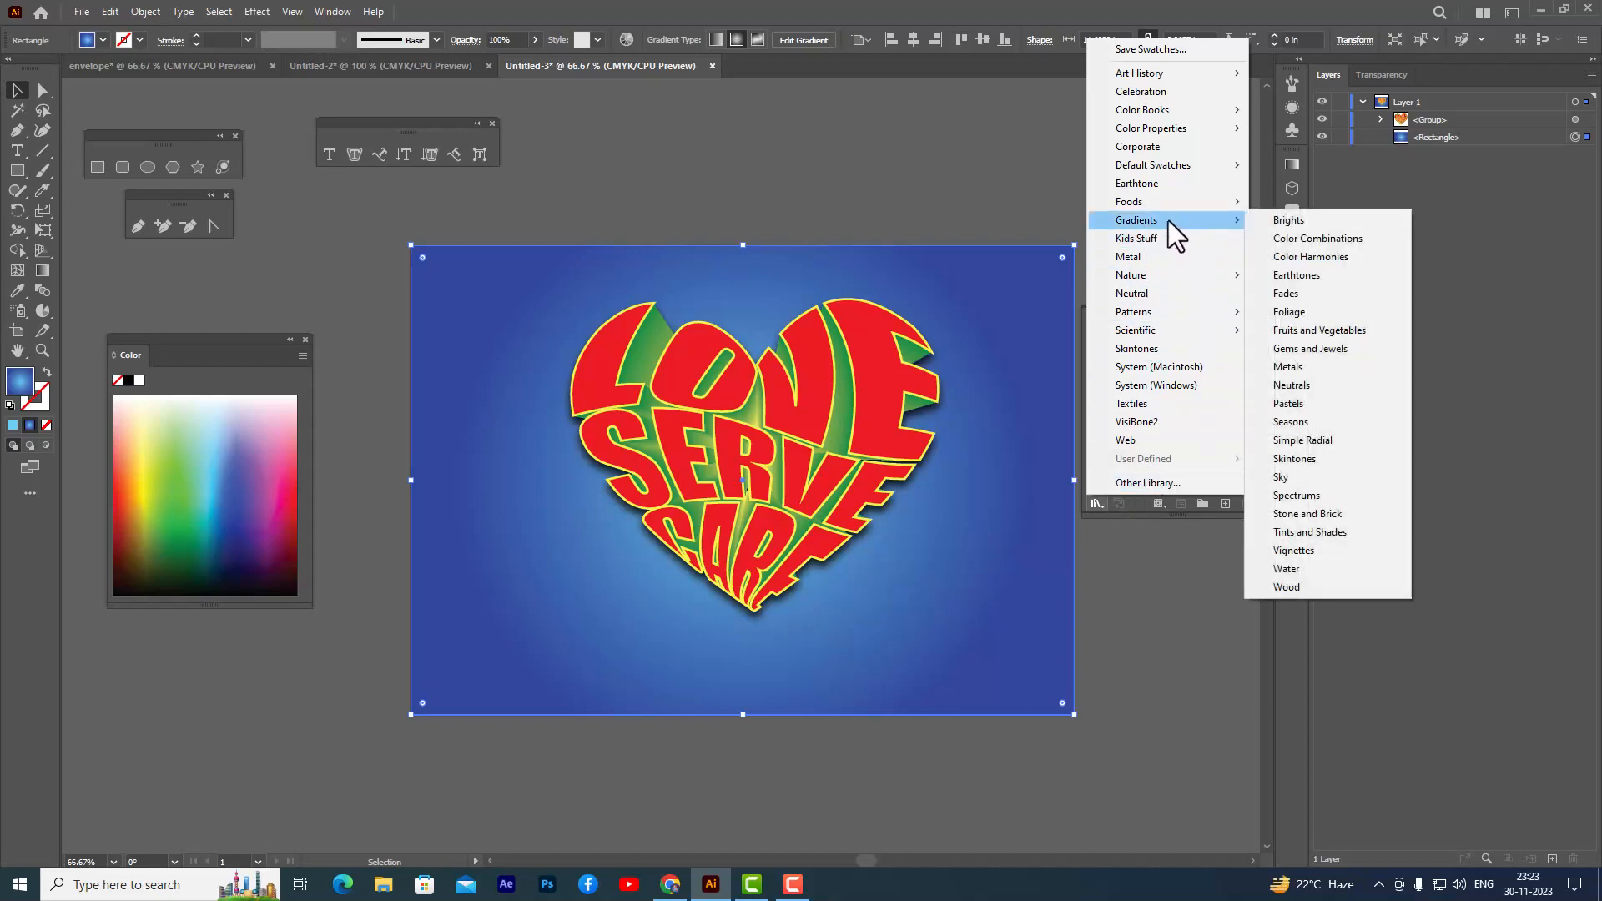
pyautogui.click(1325, 349)
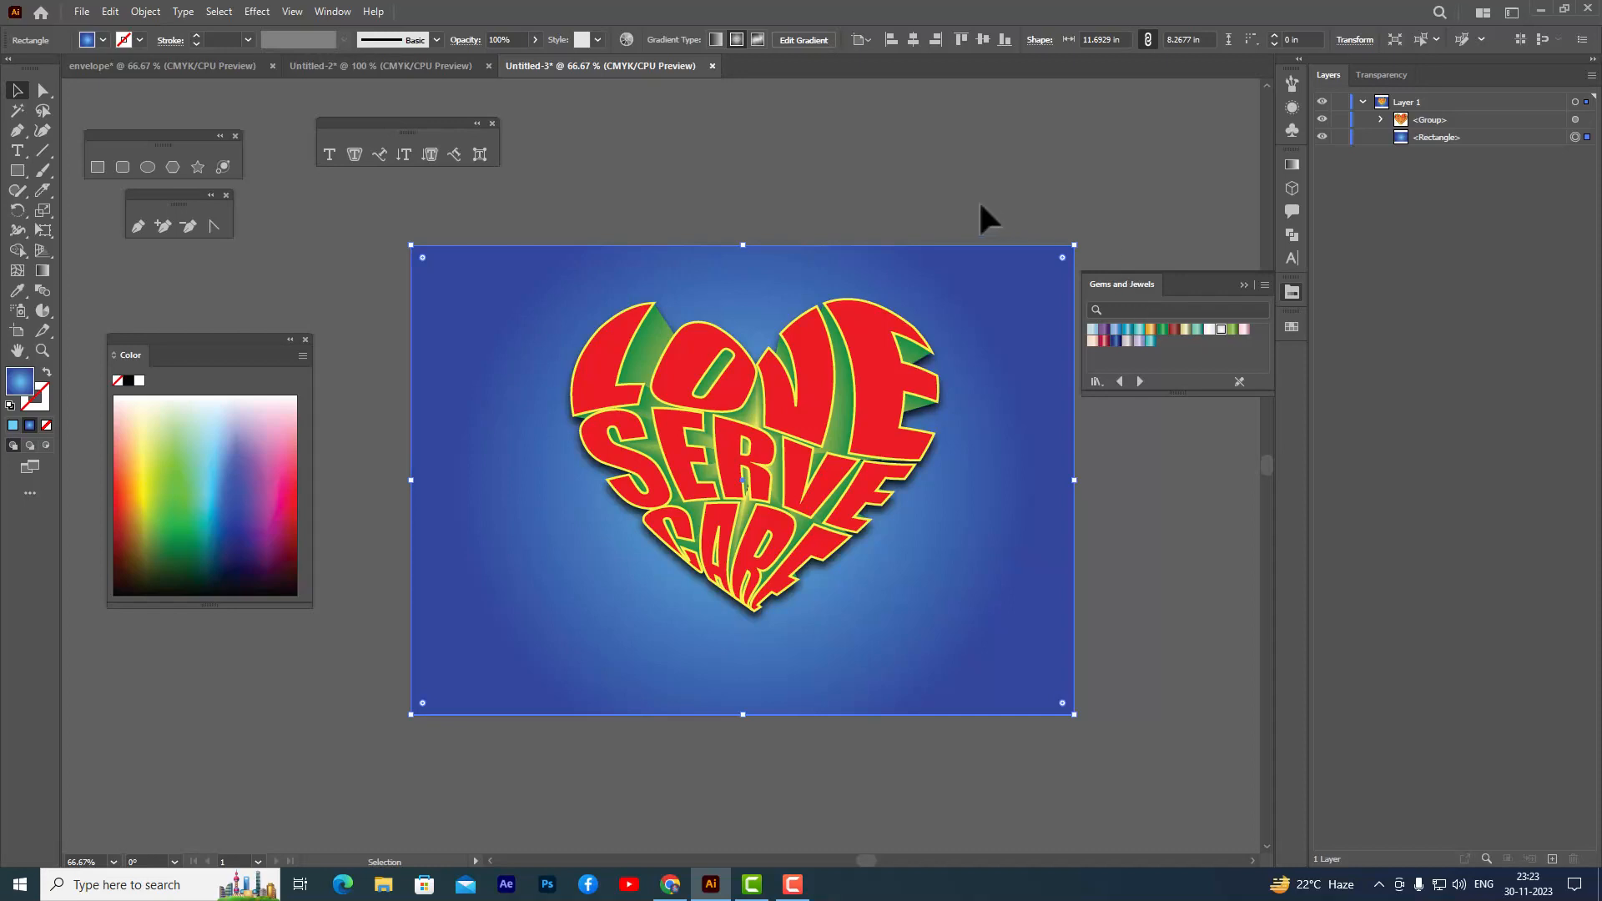
# Fill the background rectangle with the pale grey-white radial gradient from the Gems and Jewels library
pyautogui.click(952, 220)
pyautogui.click(987, 281)
pyautogui.click(1222, 330)
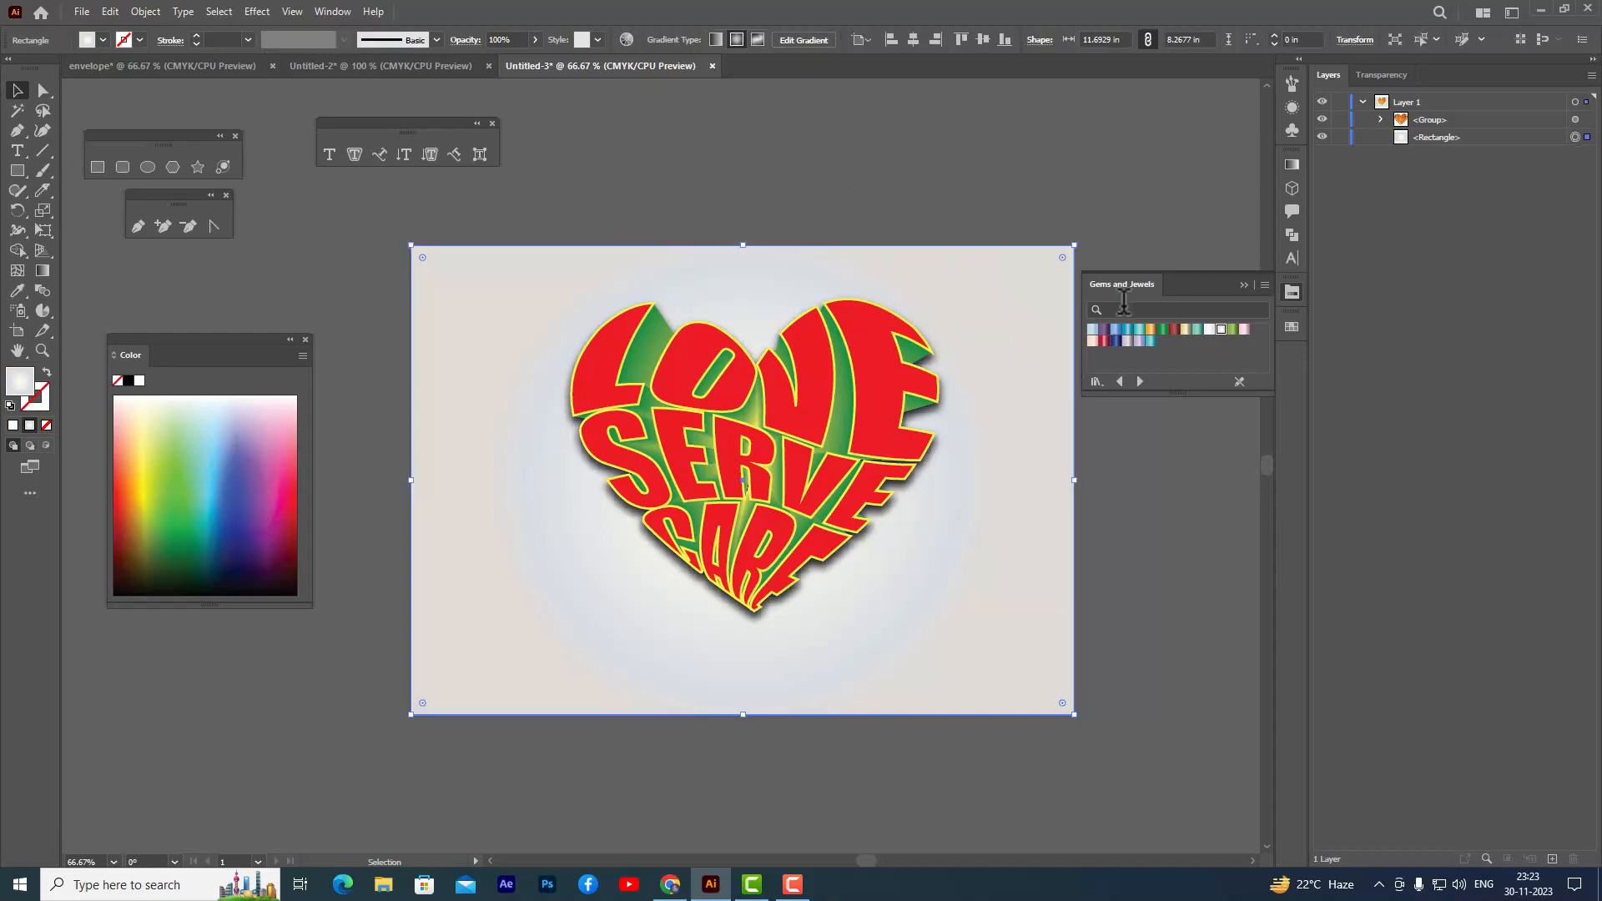
pyautogui.click(856, 229)
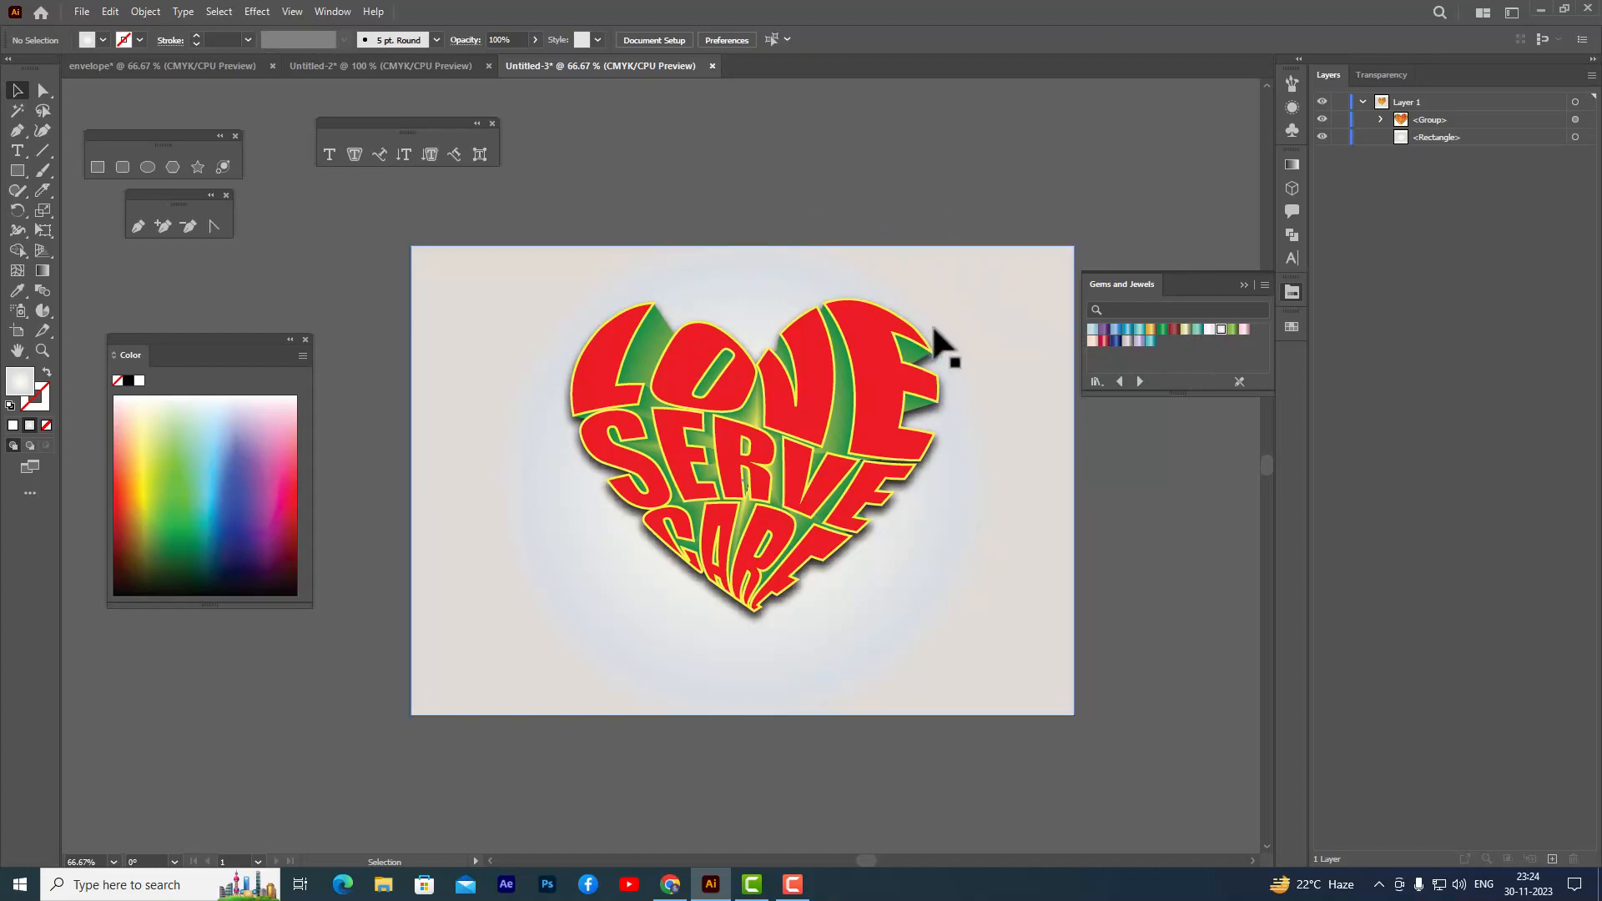
# Try the Emerald, orange-brown and Pink Tourmaline gradients on the background rectangle, then restore the pale grey-white radial gradient
pyautogui.click(967, 310)
pyautogui.click(1153, 331)
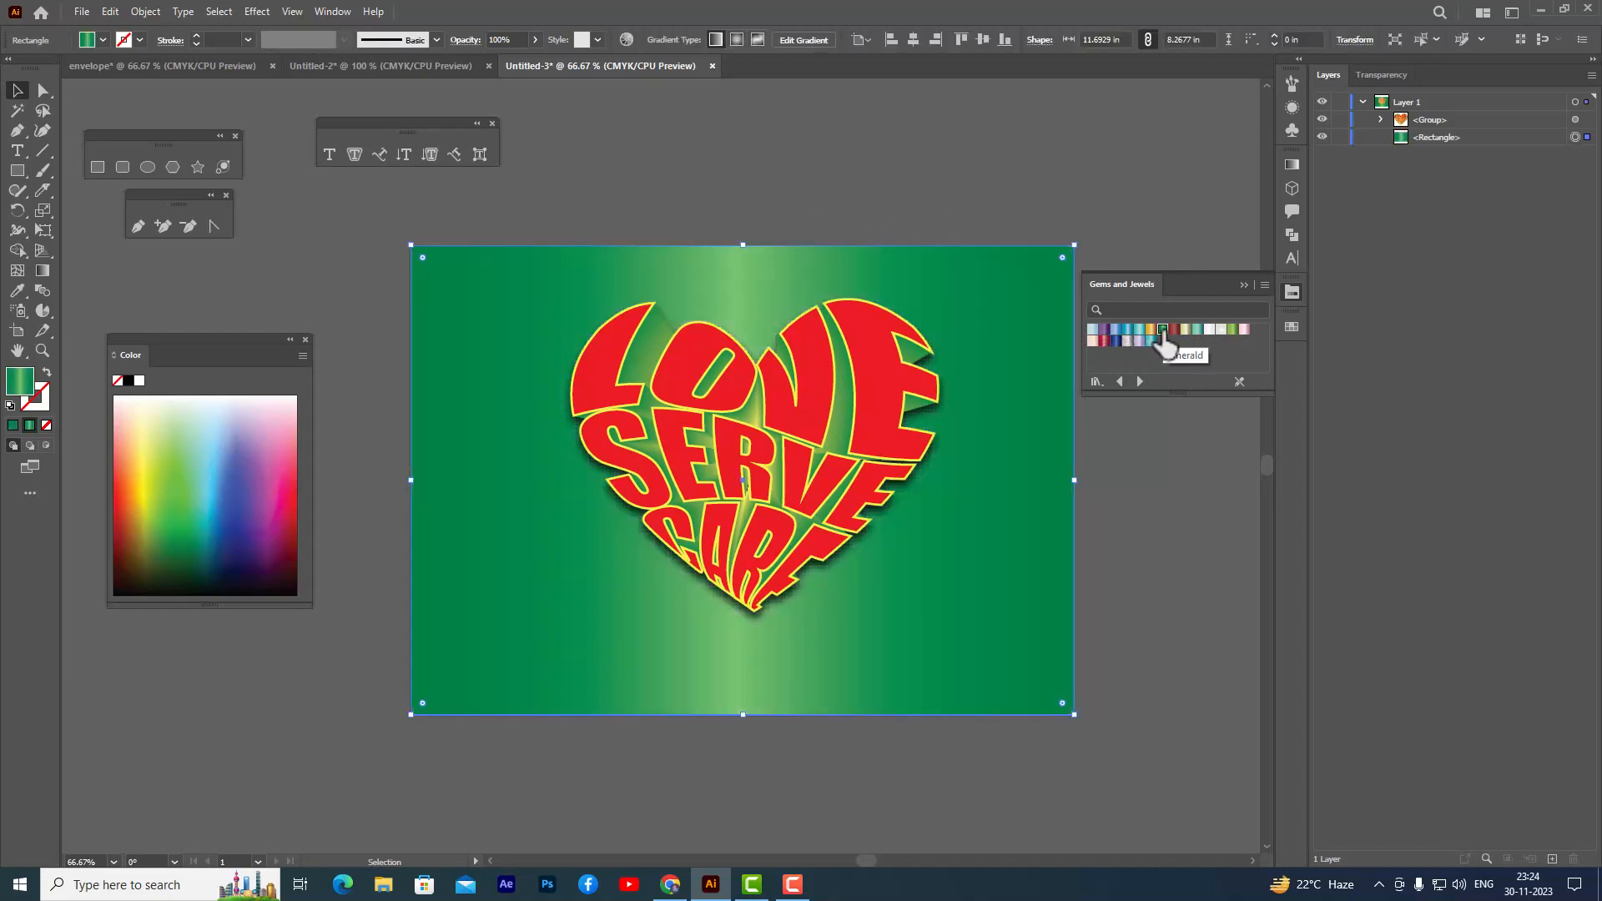
pyautogui.click(1151, 331)
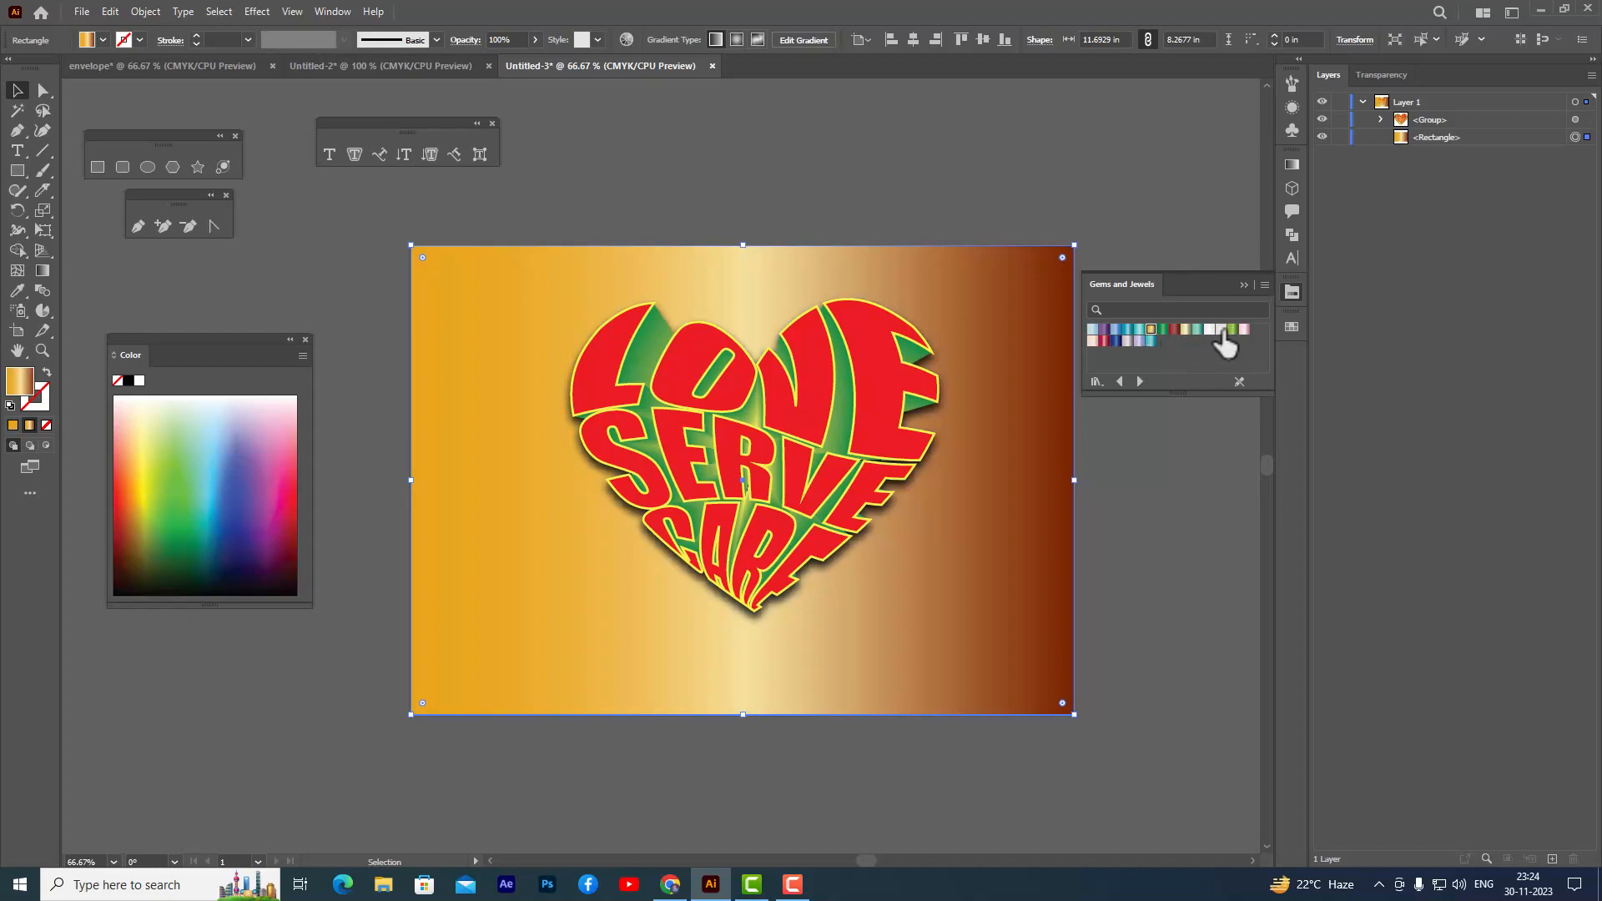
pyautogui.click(1244, 330)
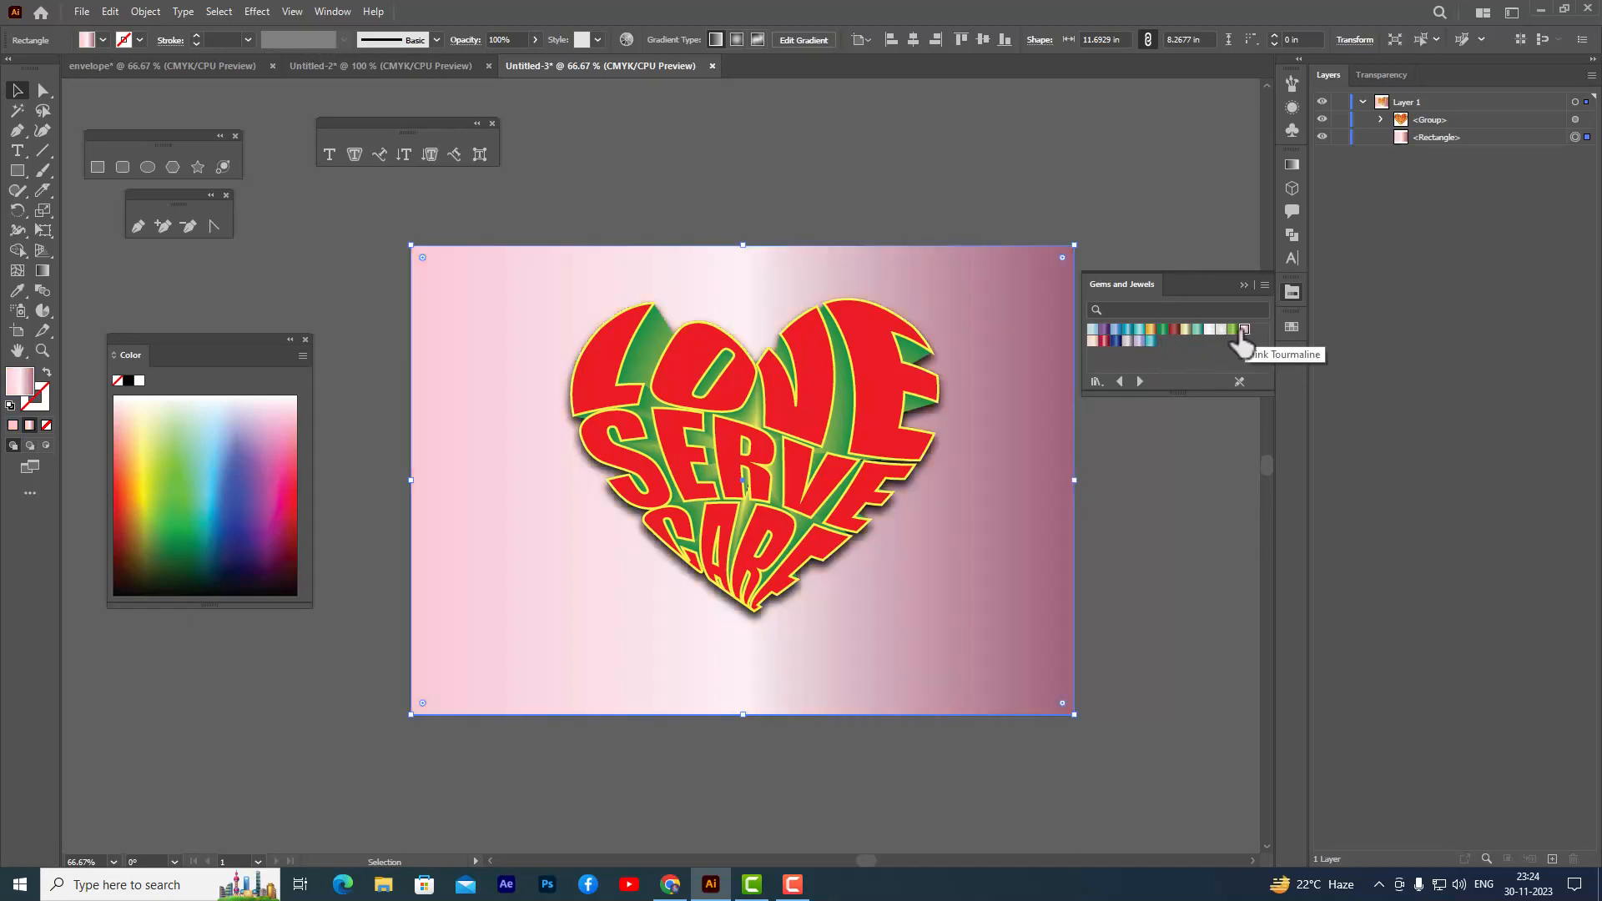
pyautogui.click(1221, 330)
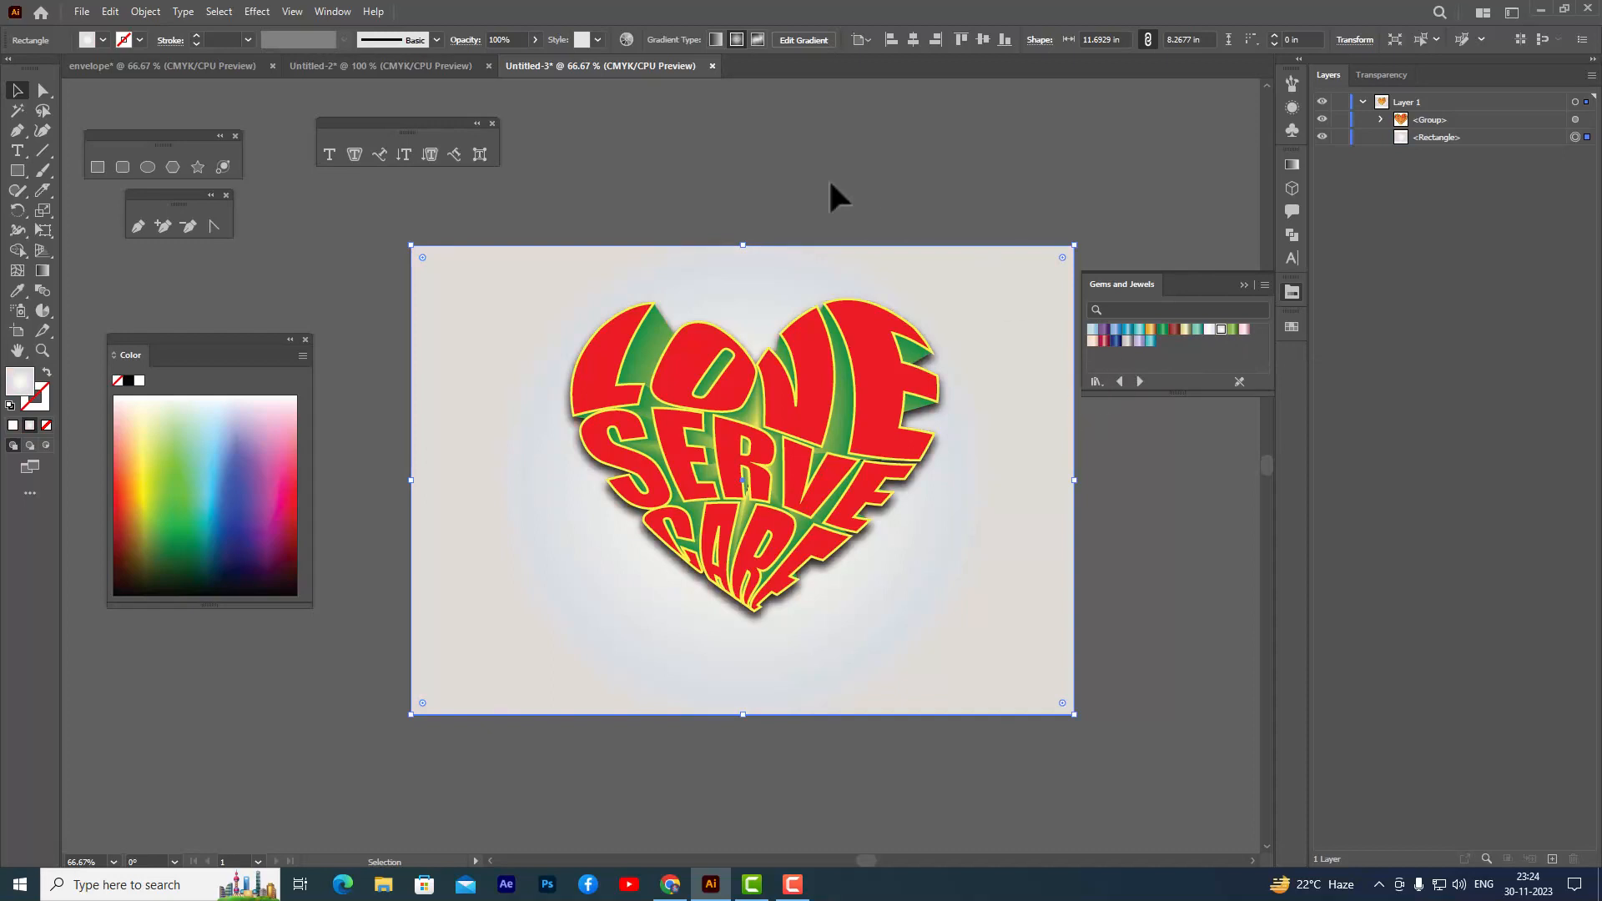
pyautogui.click(729, 187)
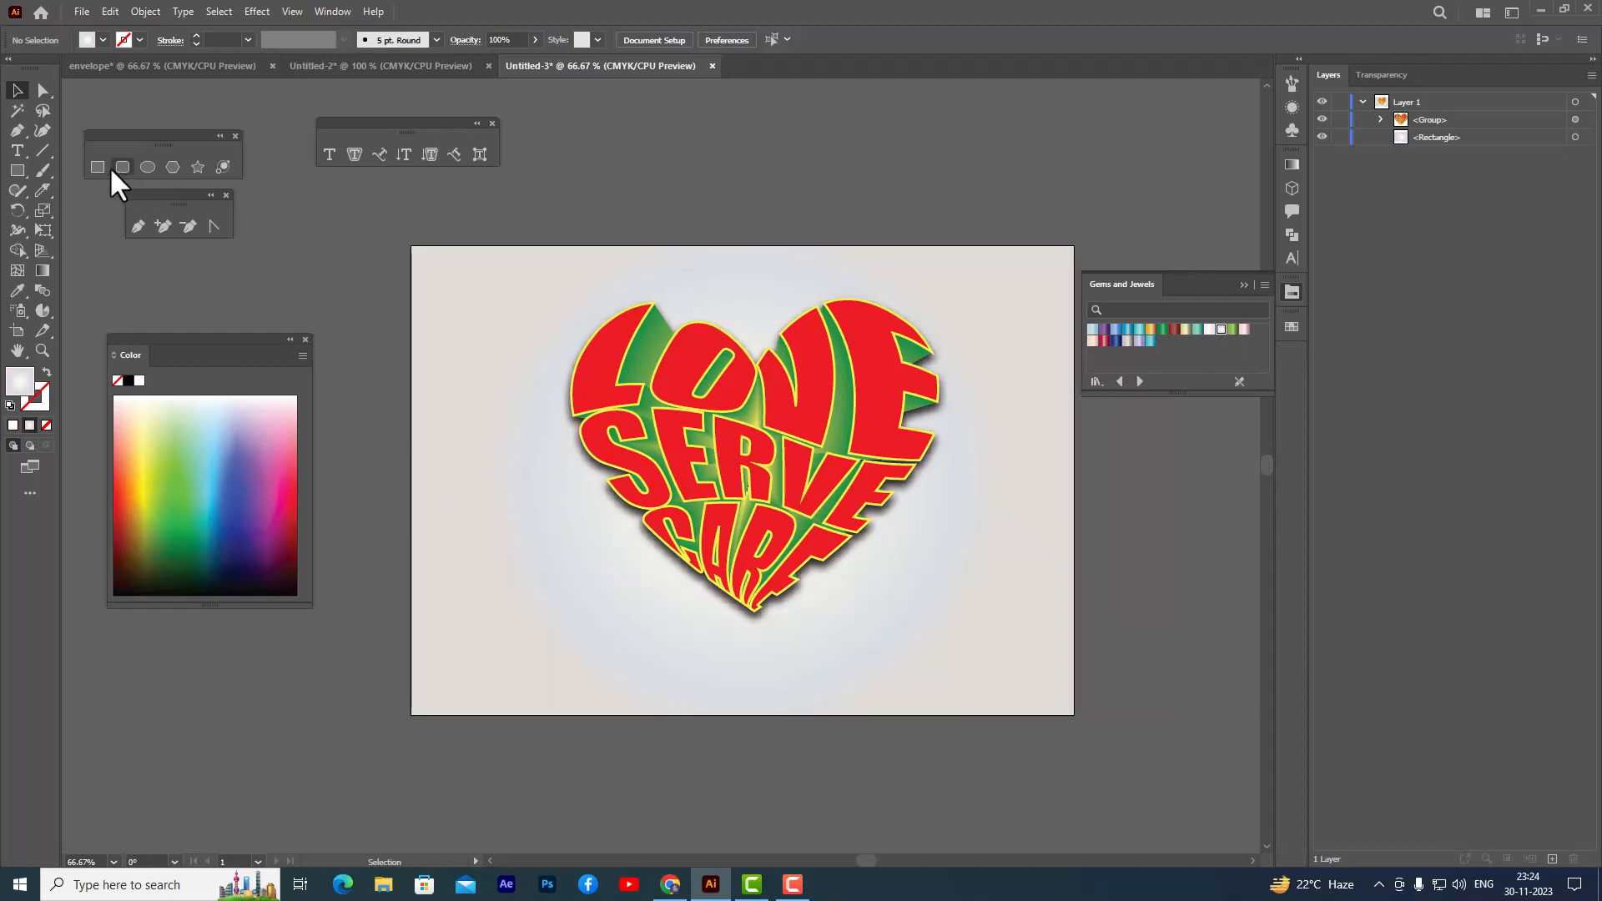
# Draw a flat ellipse about 3.63 by 0.82 in below the heart's tip and fill it solid black
pyautogui.click(147, 166)
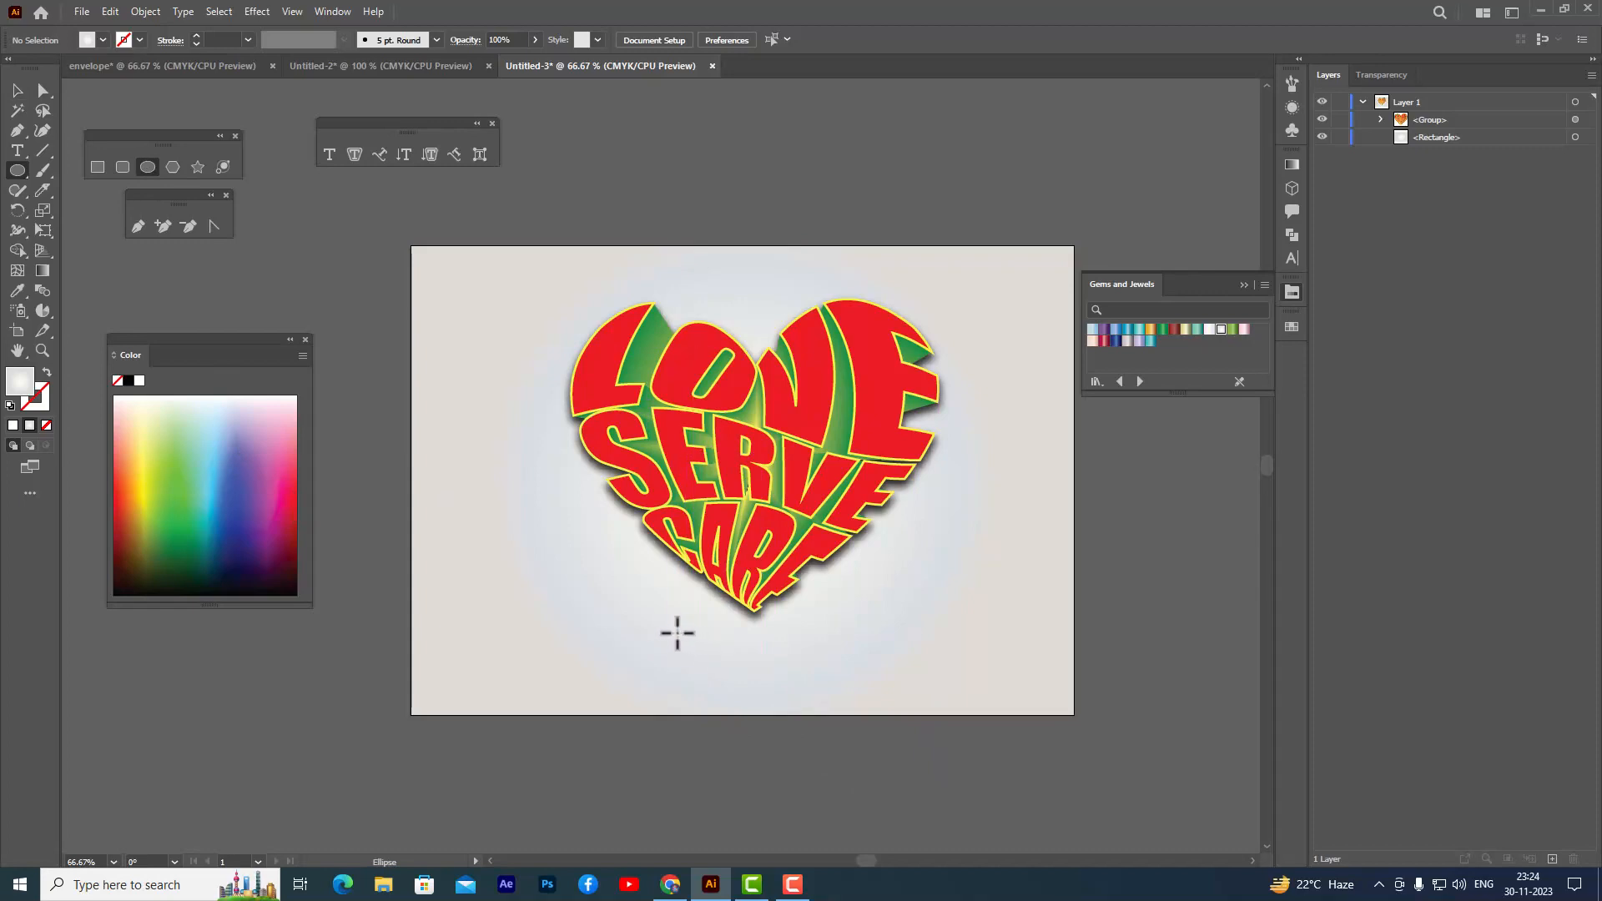
pyautogui.moveTo(664, 634); pyautogui.dragTo(871, 679)
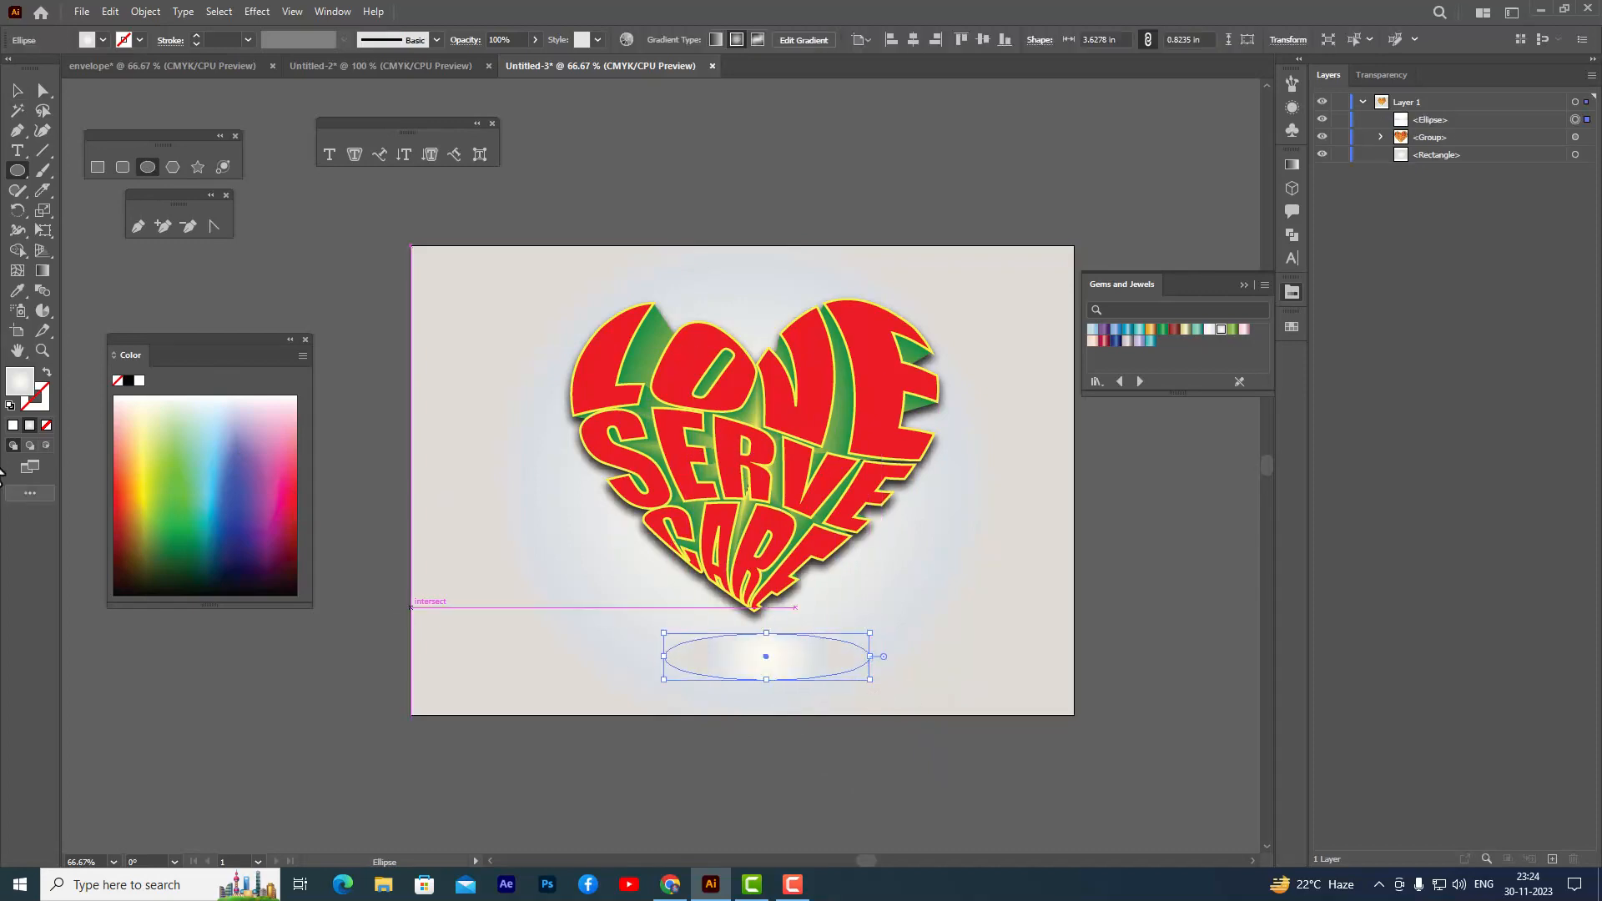
pyautogui.click(129, 381)
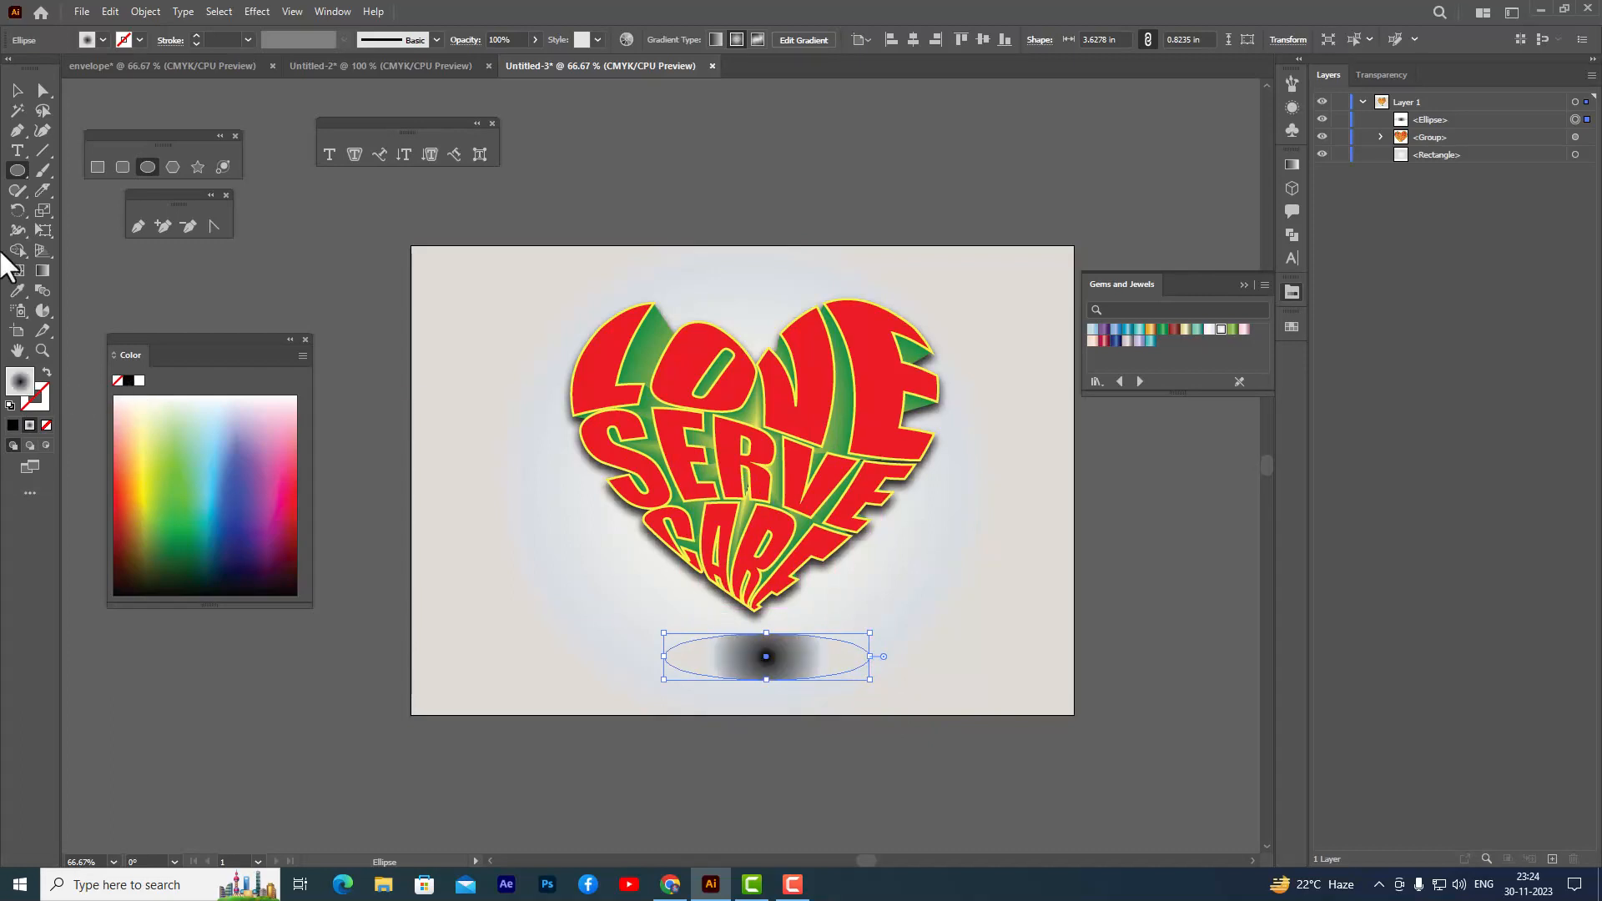
pyautogui.click(13, 425)
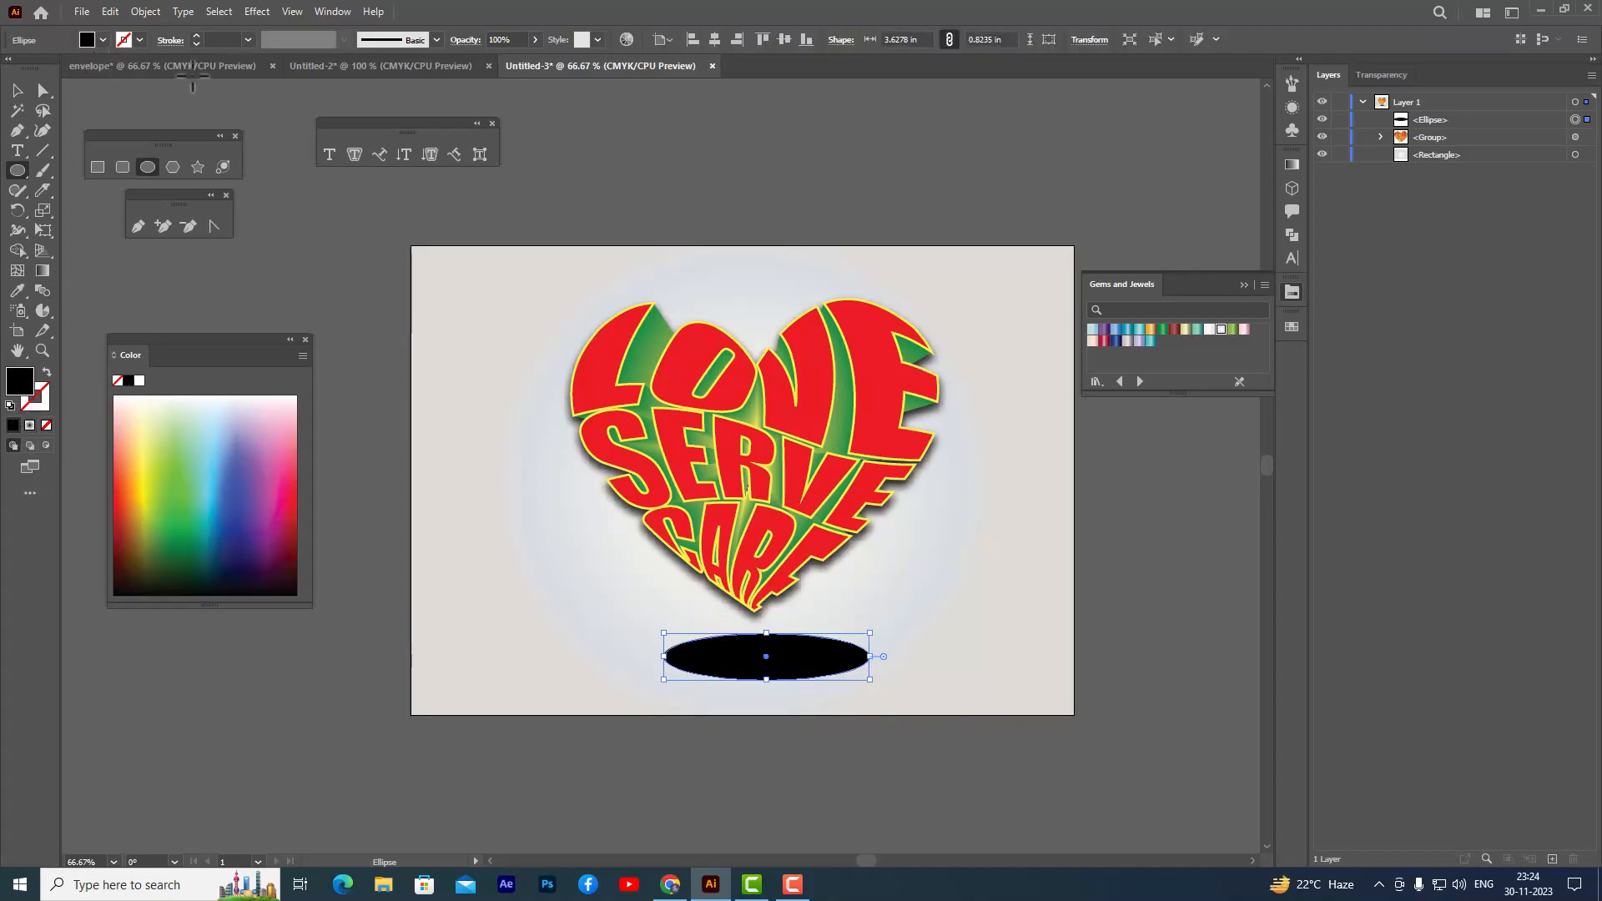
# Apply a Gaussian Blur with a radius of about 69.4 pixels to the black ellipse
pyautogui.click(253, 11)
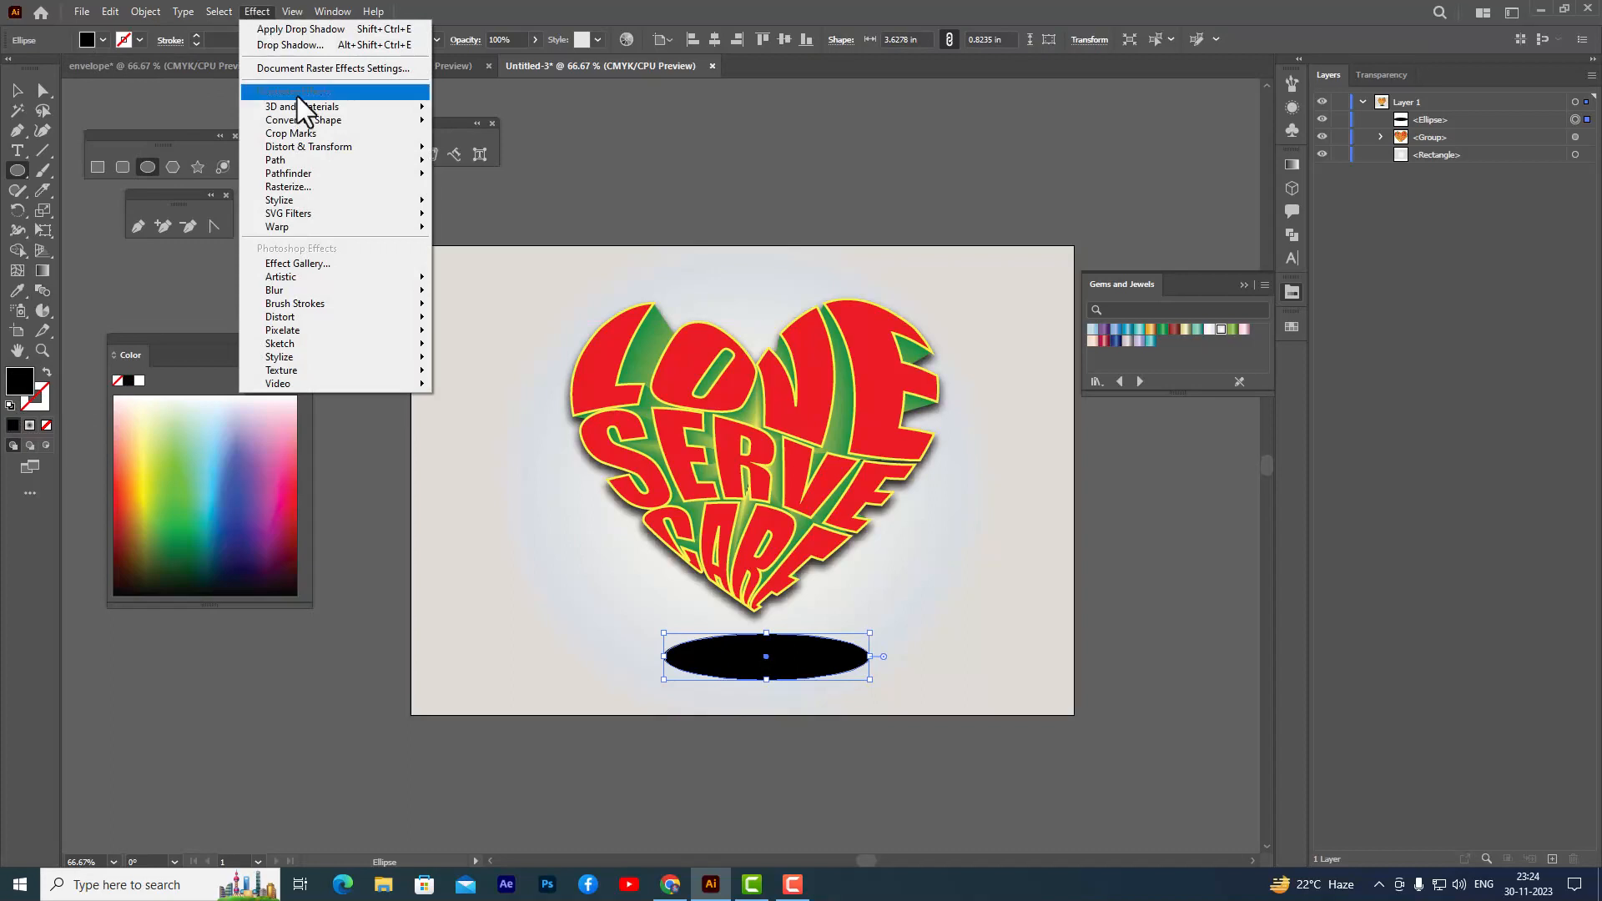
pyautogui.moveTo(302, 292)
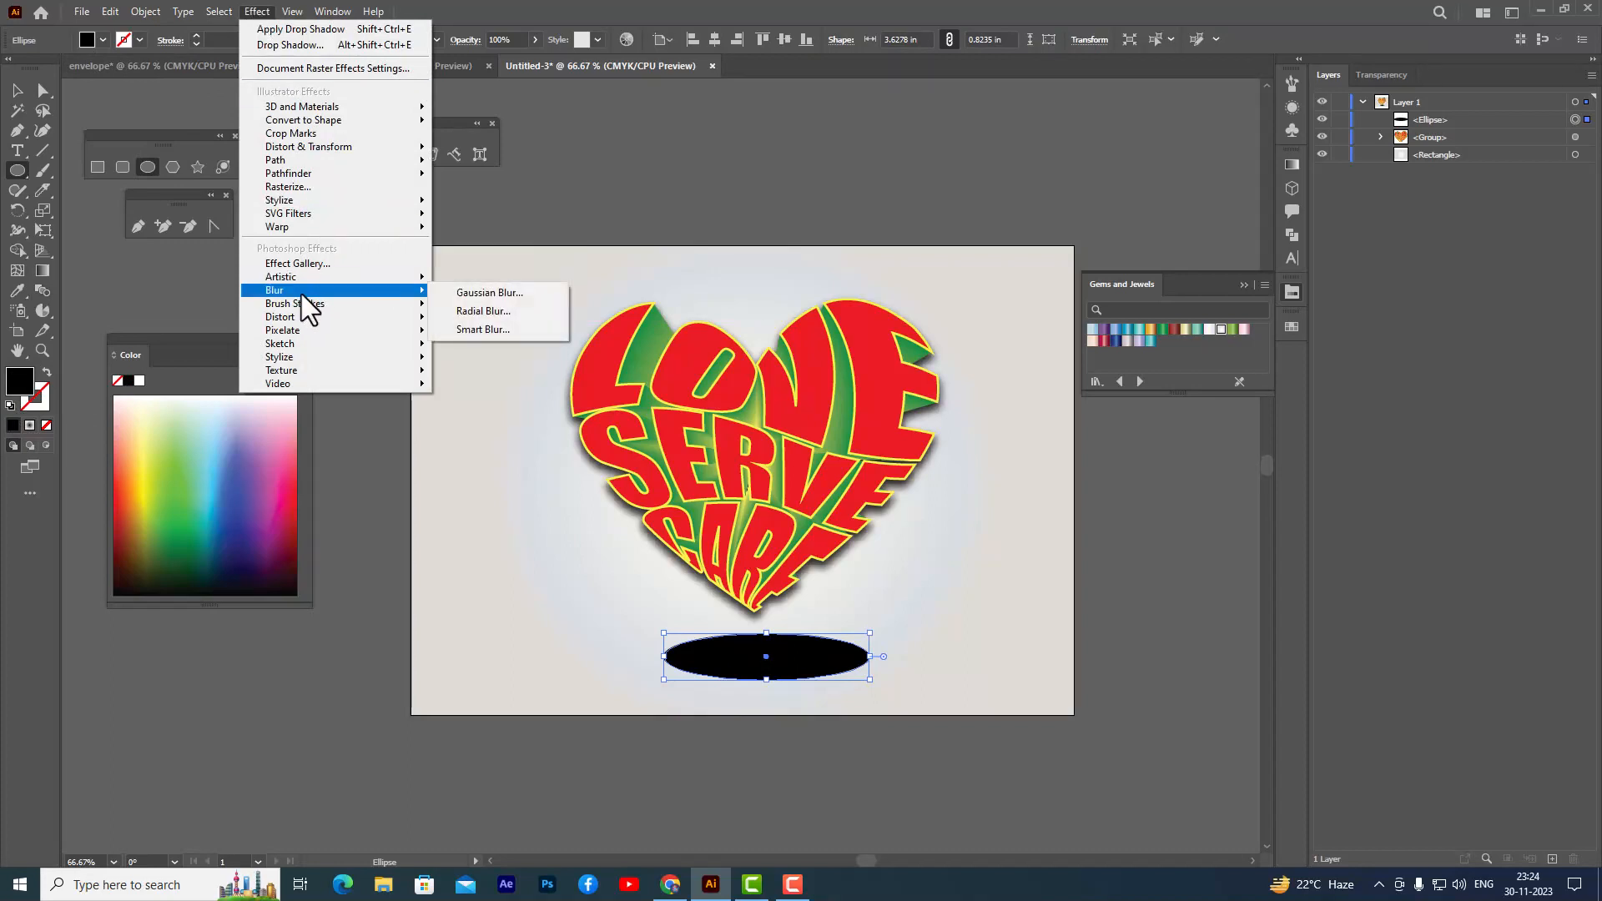
pyautogui.click(525, 292)
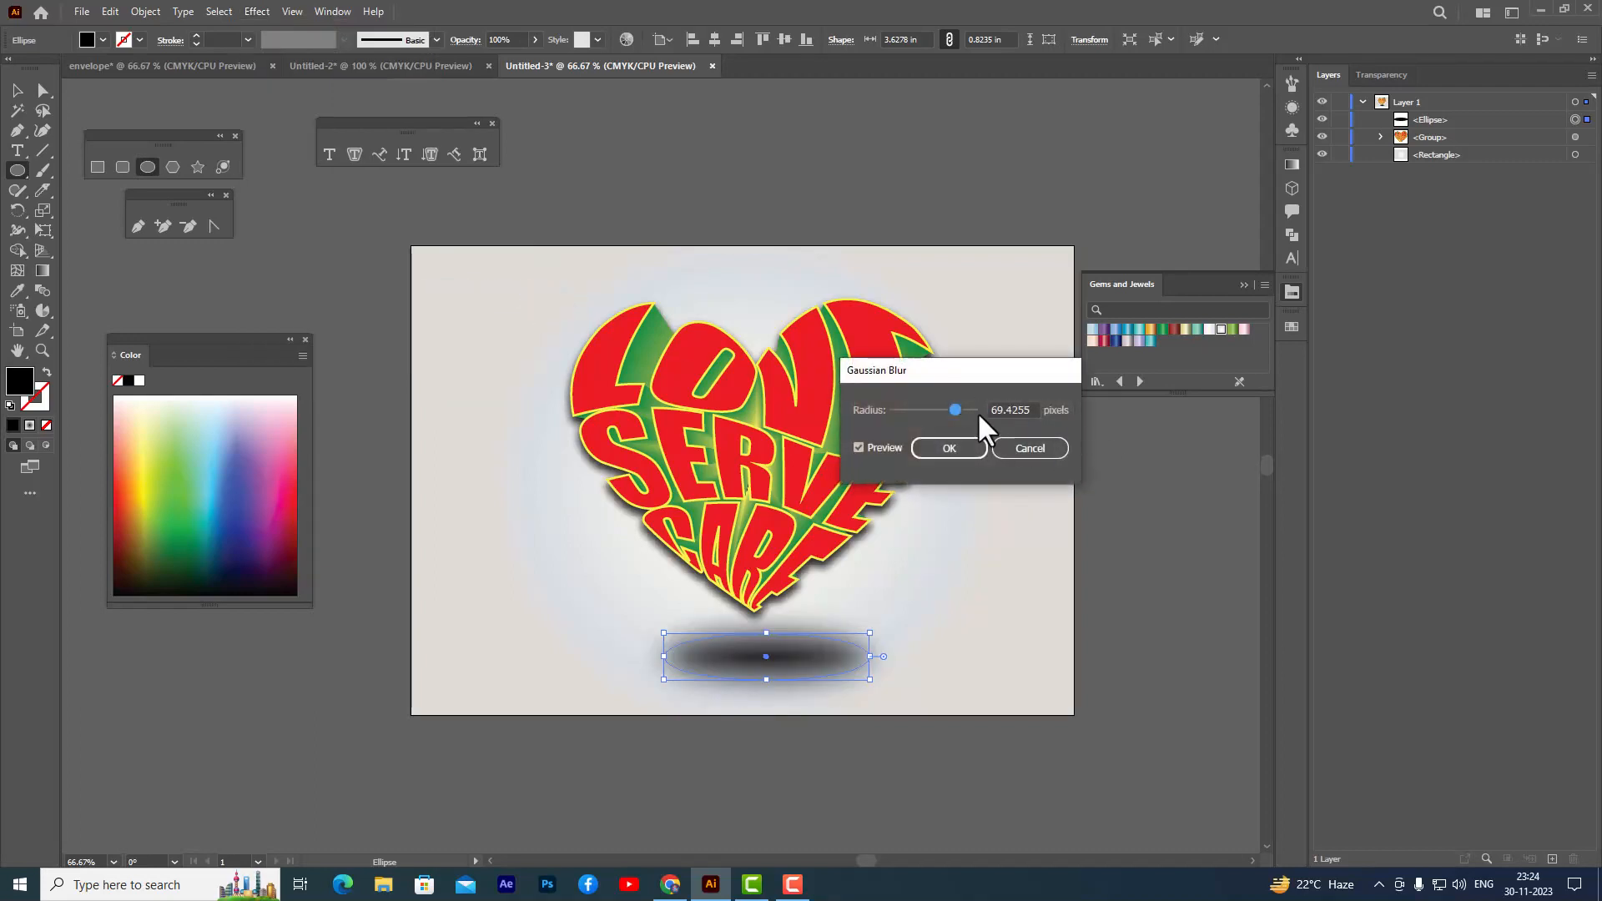
pyautogui.click(951, 449)
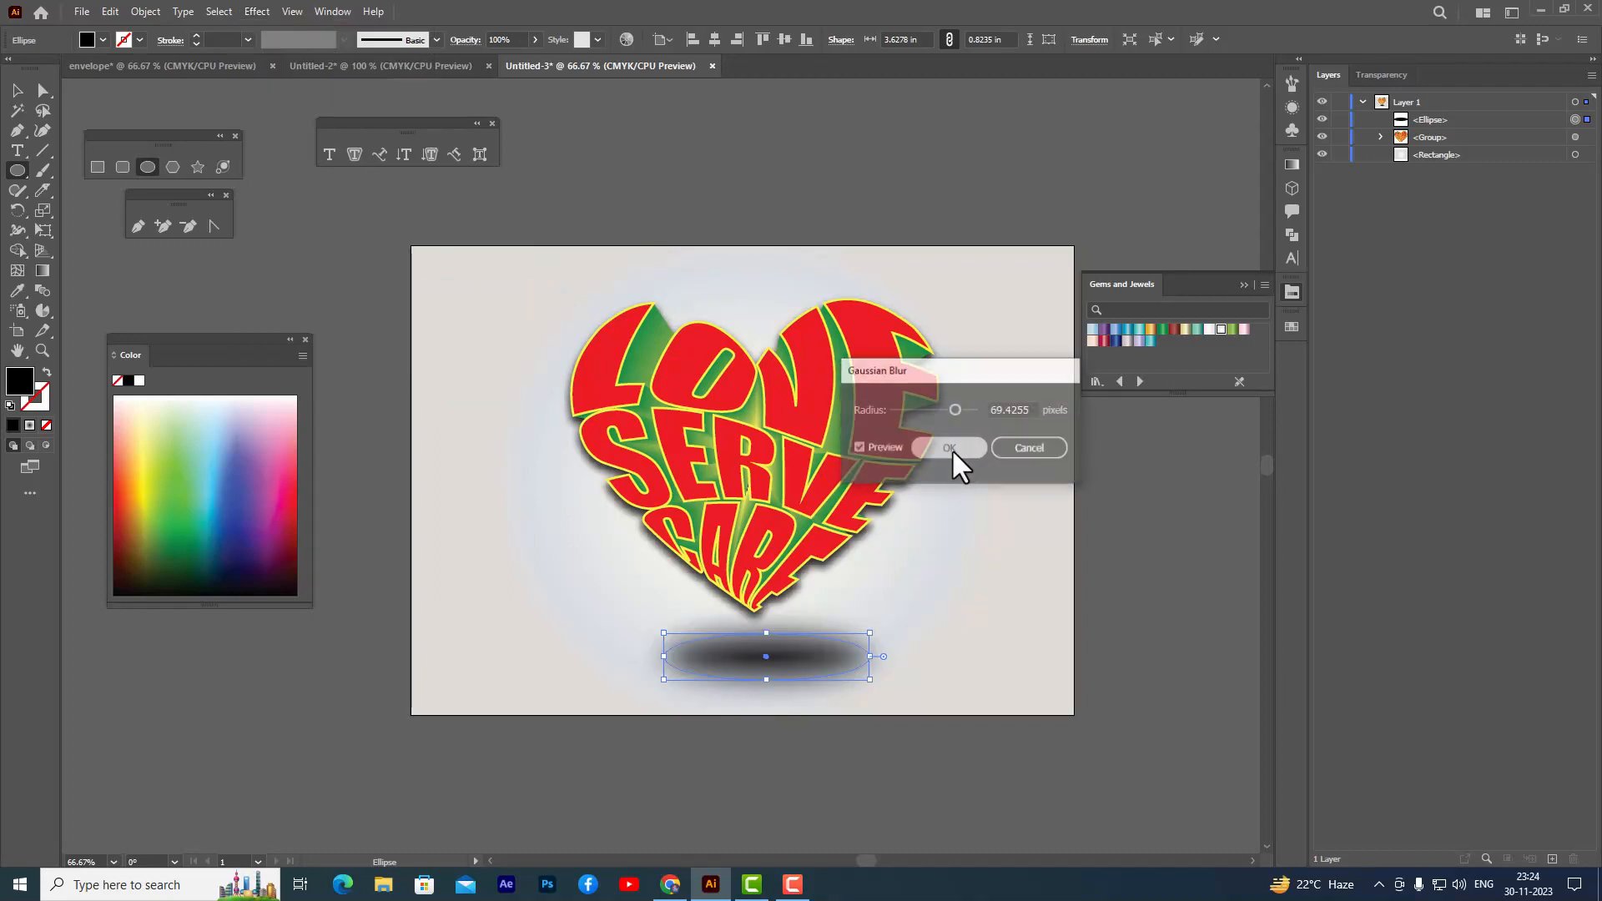
# Set the blurred ellipse's opacity to 60%
pyautogui.click(532, 42)
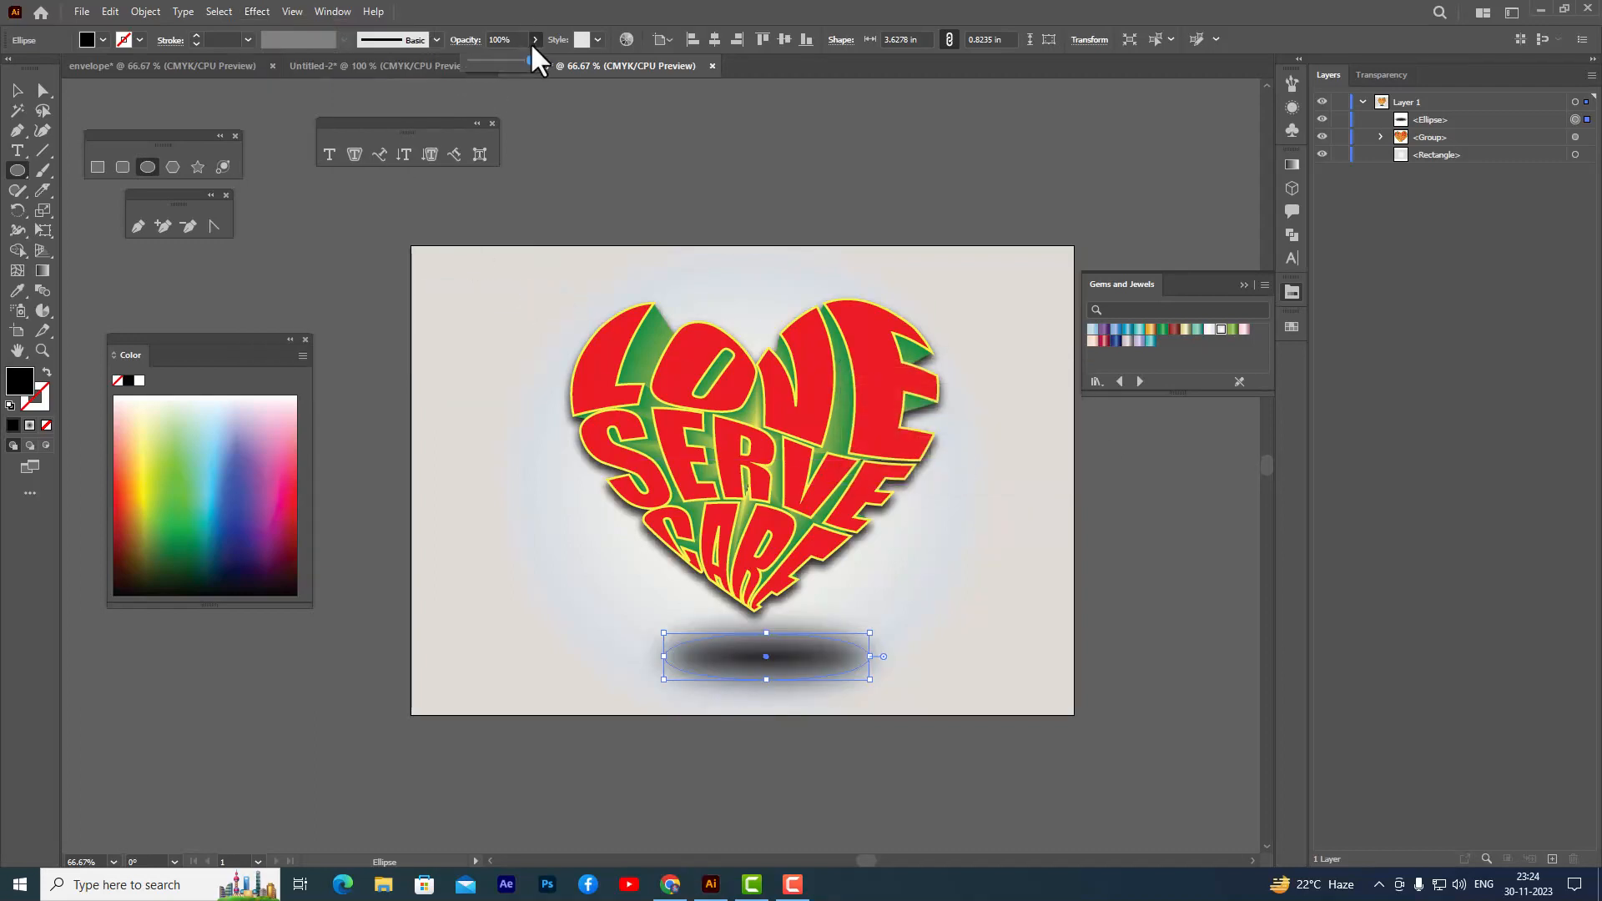
pyautogui.moveTo(509, 59); pyautogui.dragTo(507, 59)
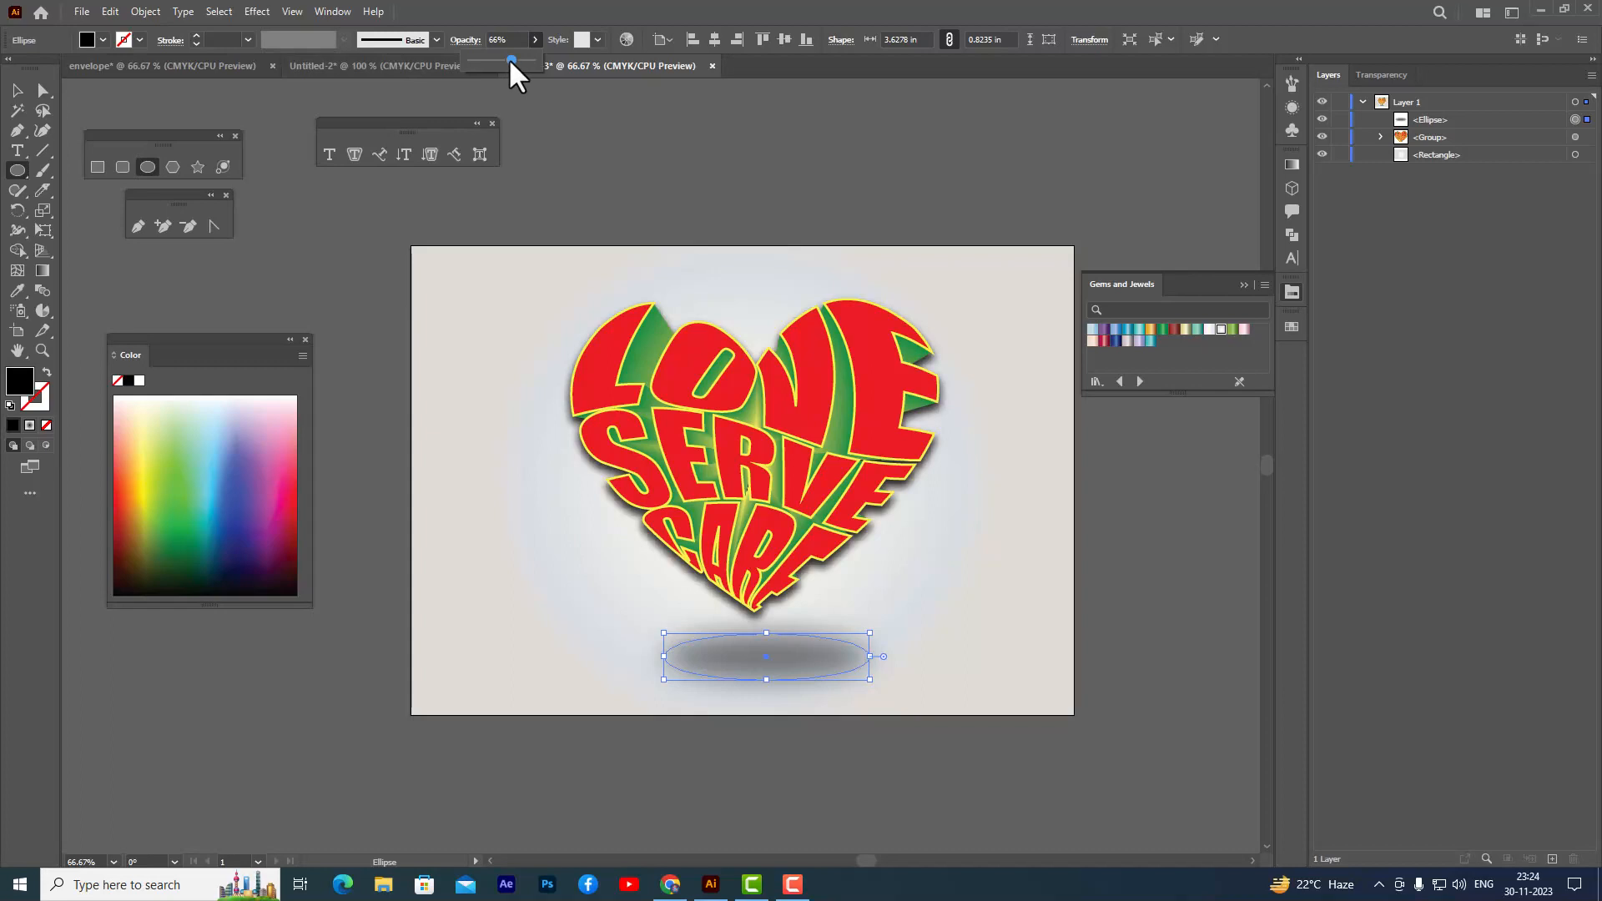
pyautogui.moveTo(504, 60); pyautogui.dragTo(500, 60)
pyautogui.click(17, 89)
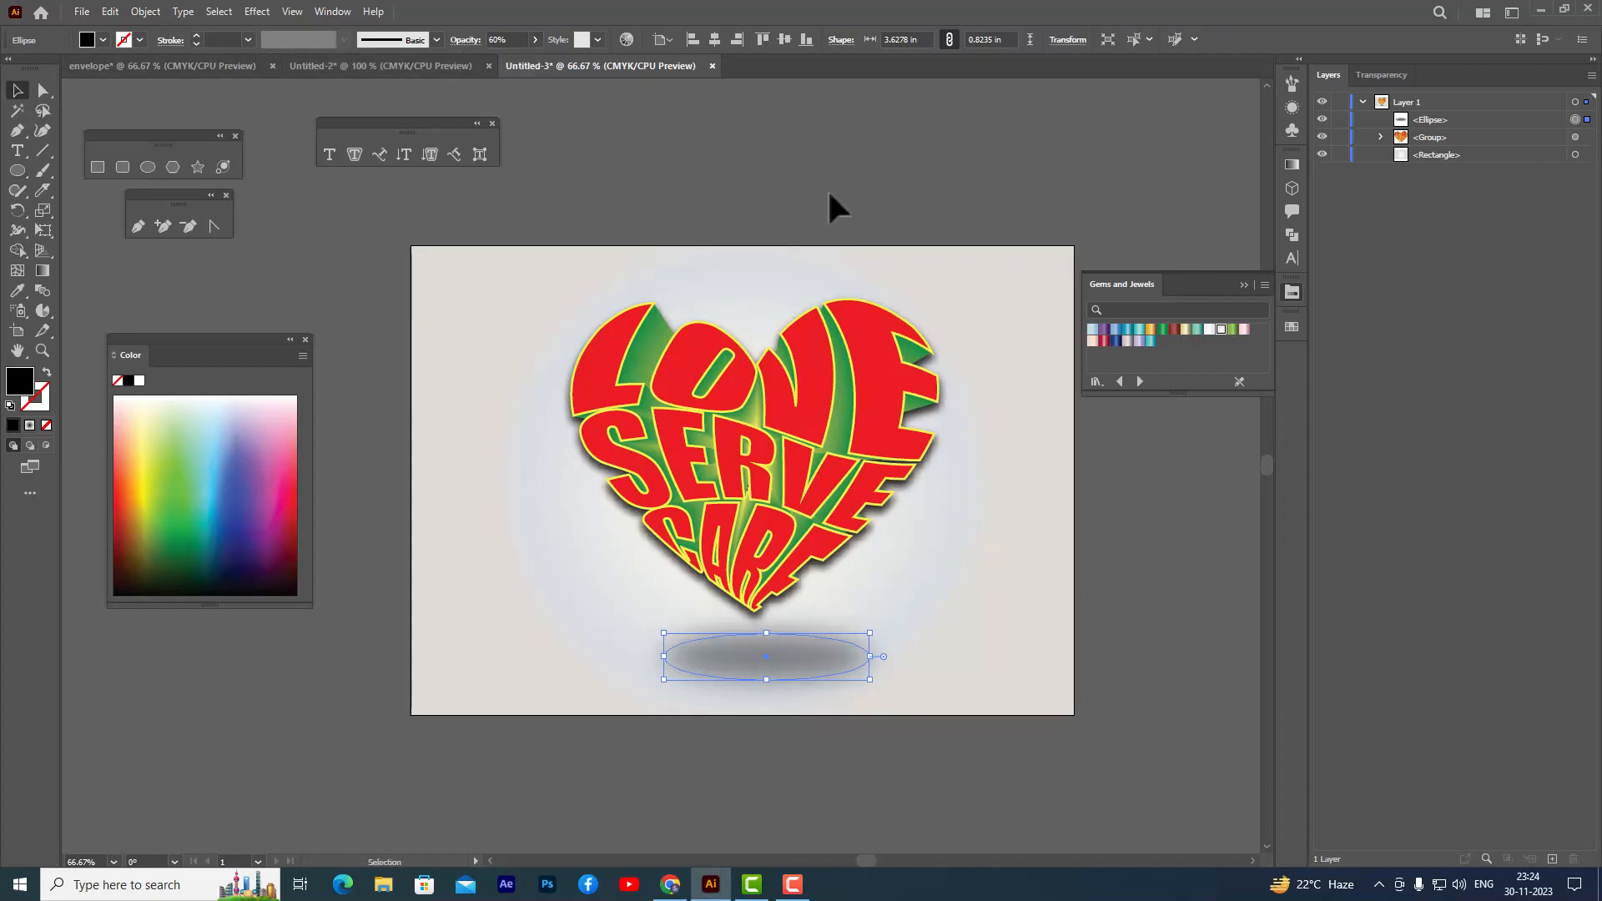
# Shrink the blurred ellipse to about 2.98 by 0.68 in and centre it closely beneath the heart's tip
pyautogui.click(813, 167)
pyautogui.click(833, 655)
pyautogui.moveTo(869, 633); pyautogui.dragTo(784, 638)
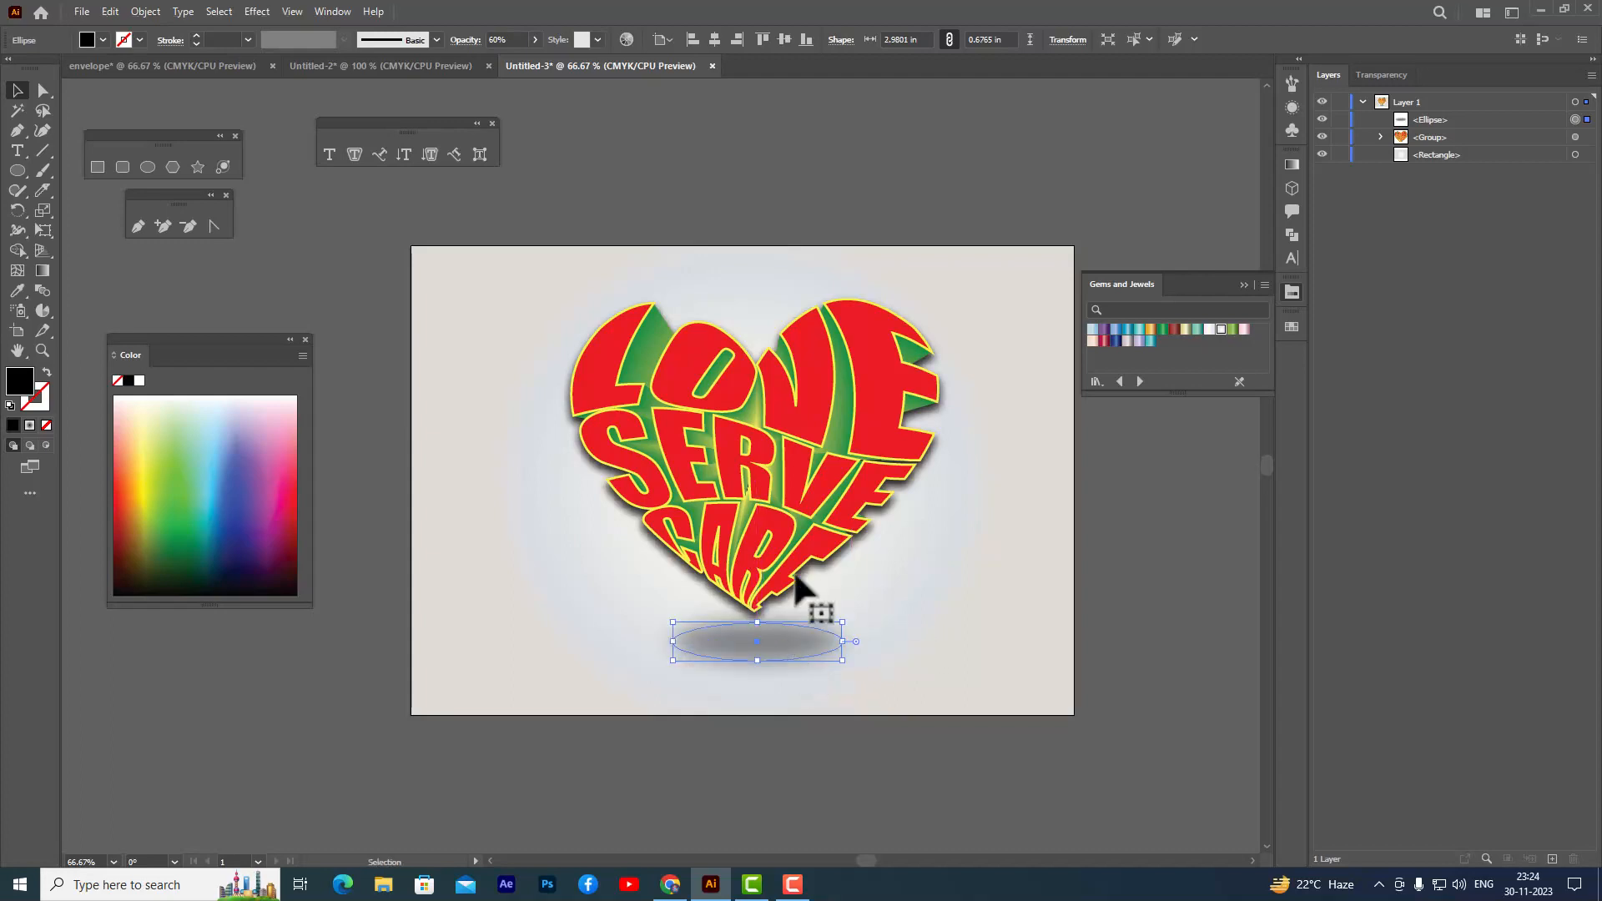
pyautogui.click(821, 190)
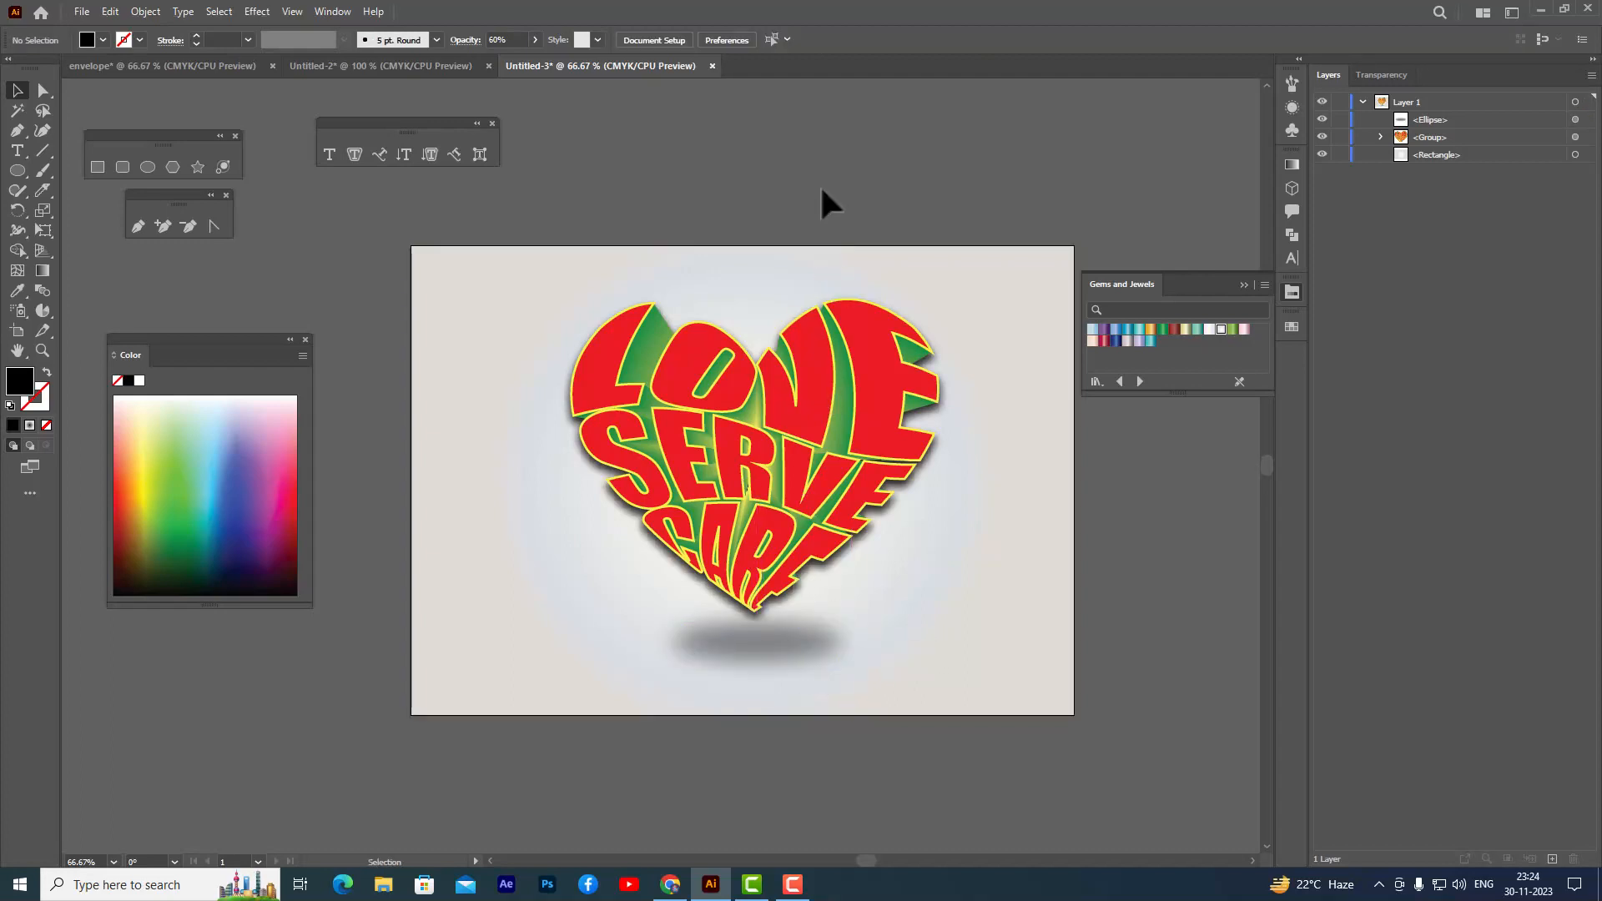